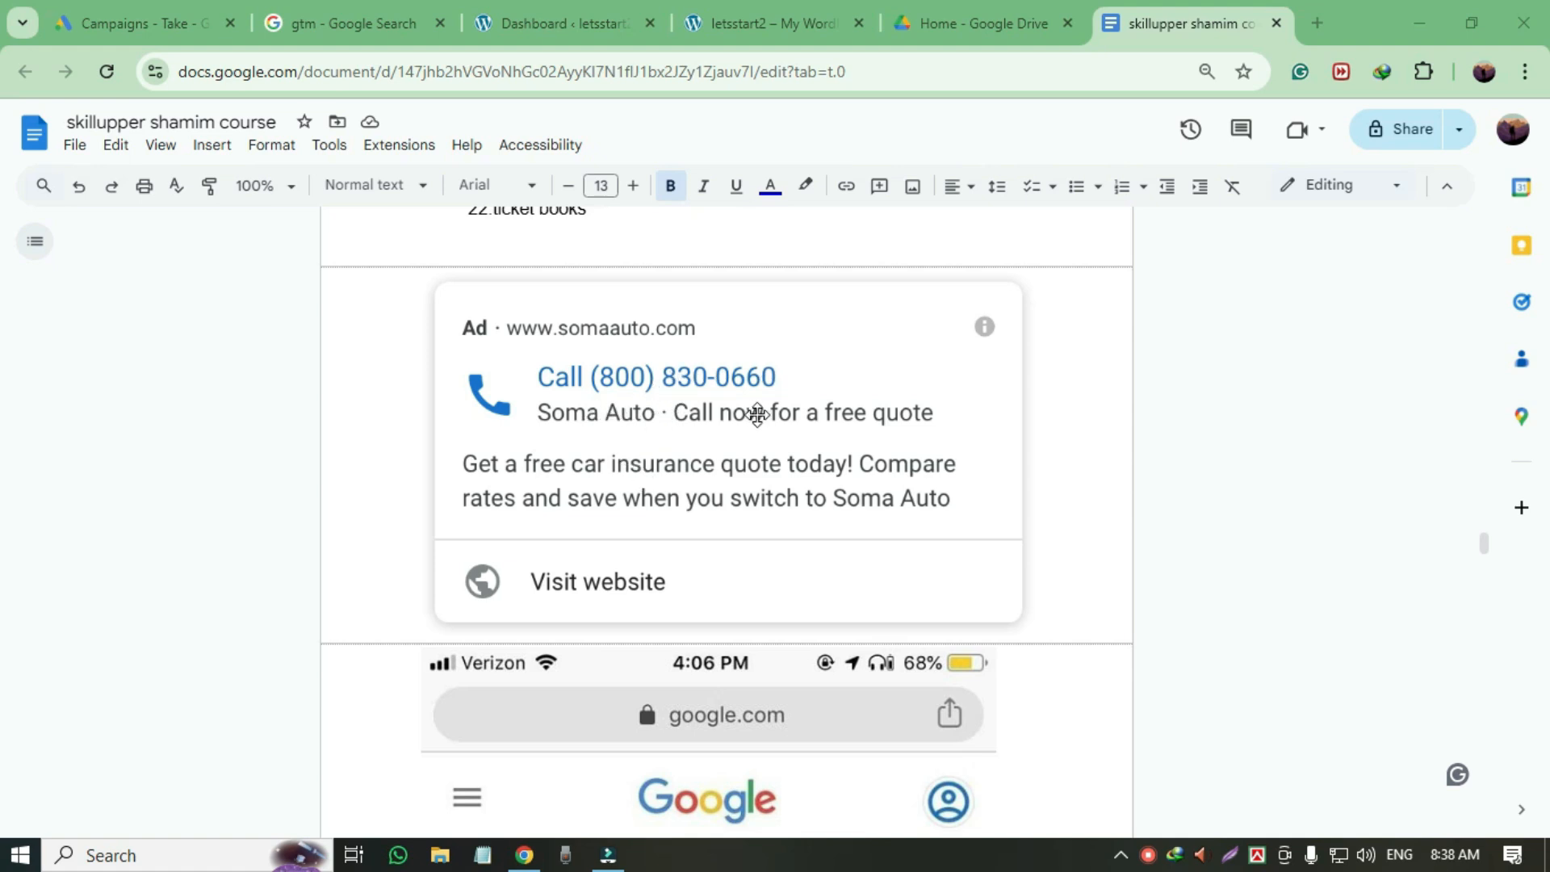
- Review the sample call ads for car insurance and towing in the course document
{"action": "scroll", "coordinate": [658, 485], "scroll_direction": "down", "scroll_amount": 5}
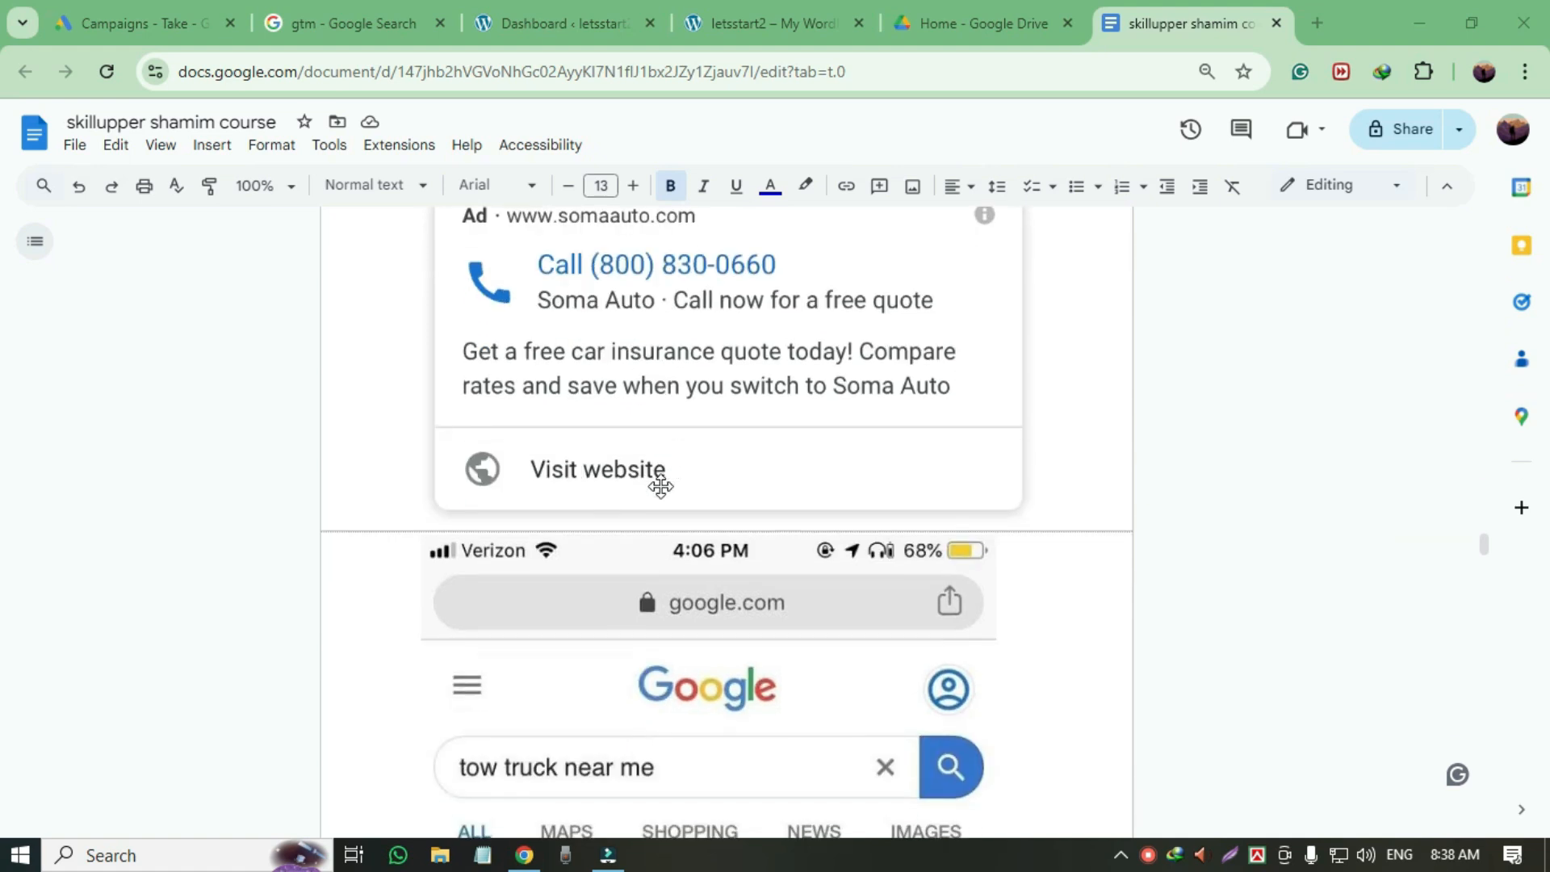
{"action": "scroll", "coordinate": [637, 533], "scroll_direction": "down", "scroll_amount": 1}
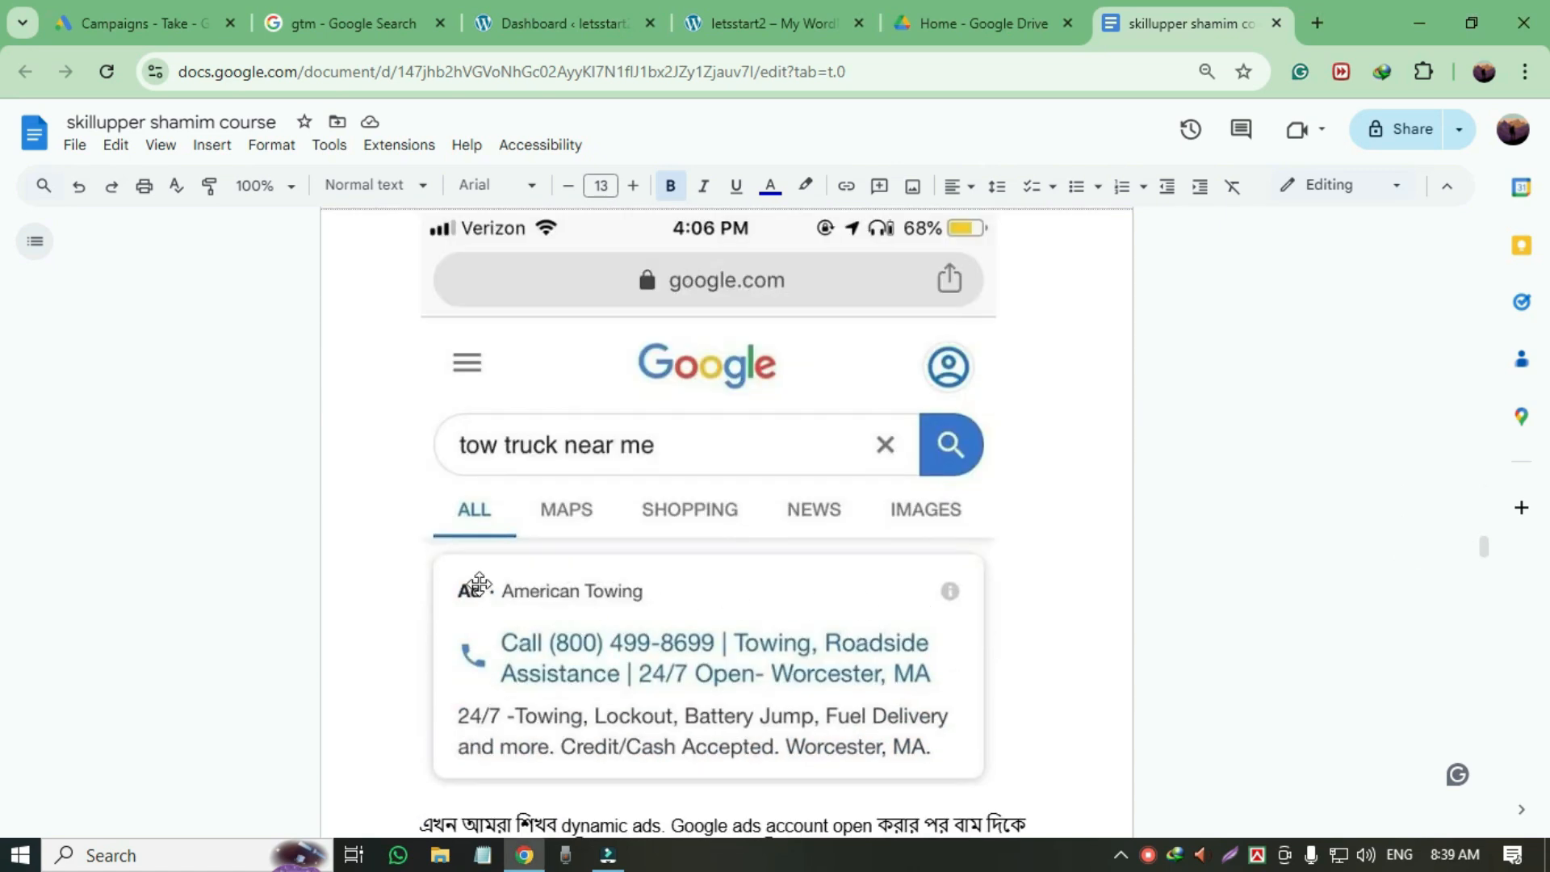
{"action": "scroll", "coordinate": [602, 678], "scroll_direction": "up", "scroll_amount": 5}
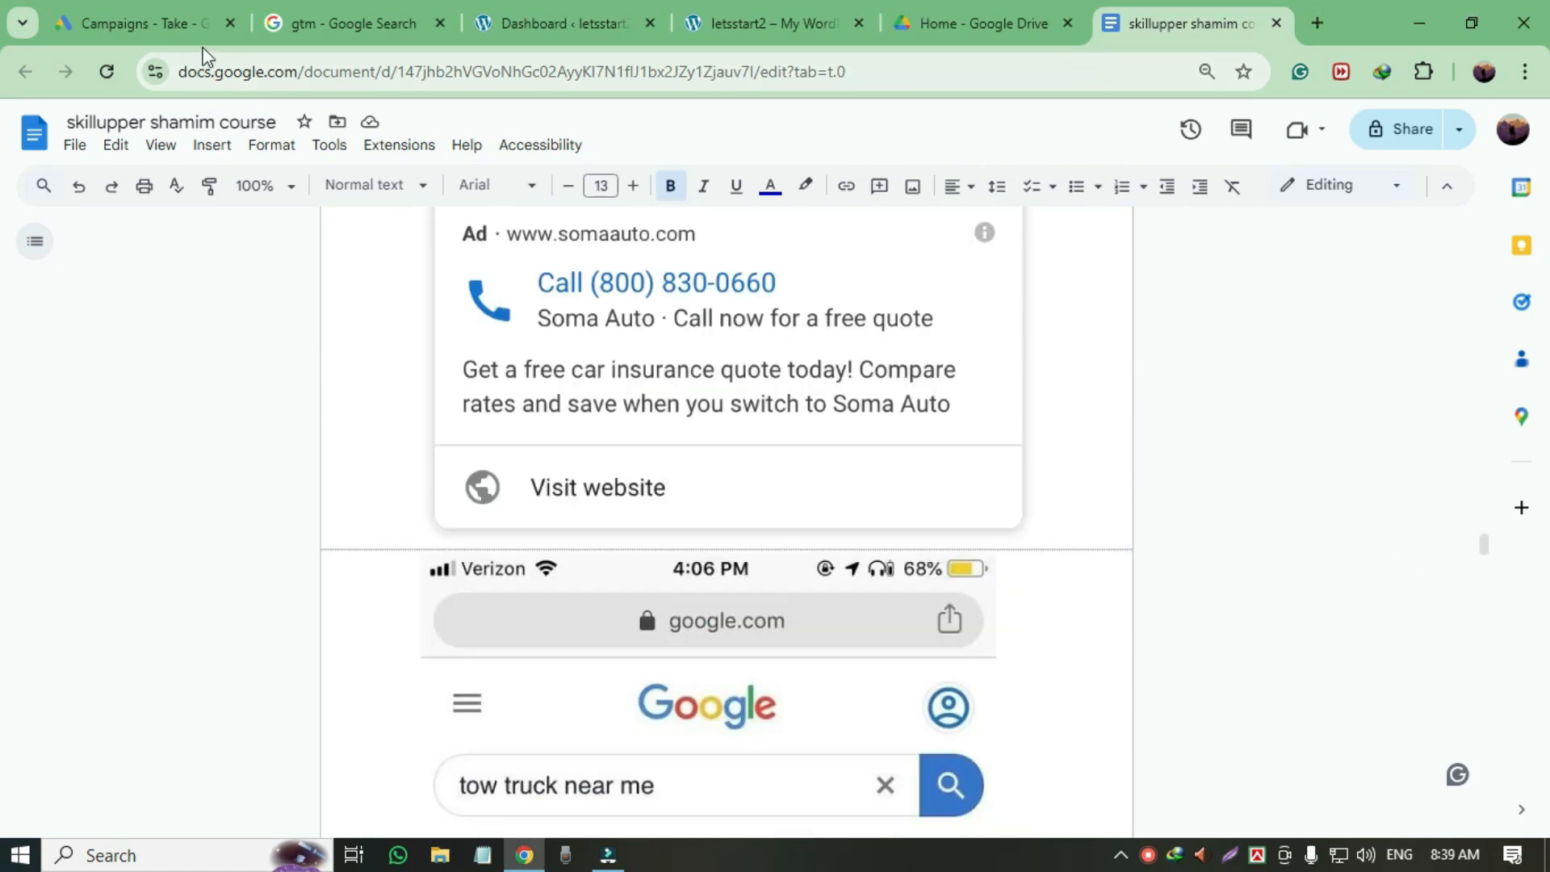
- Switch to Google Ads and view the Call reporting setting in the account settings
{"action": "left_click", "coordinate": [139, 26]}
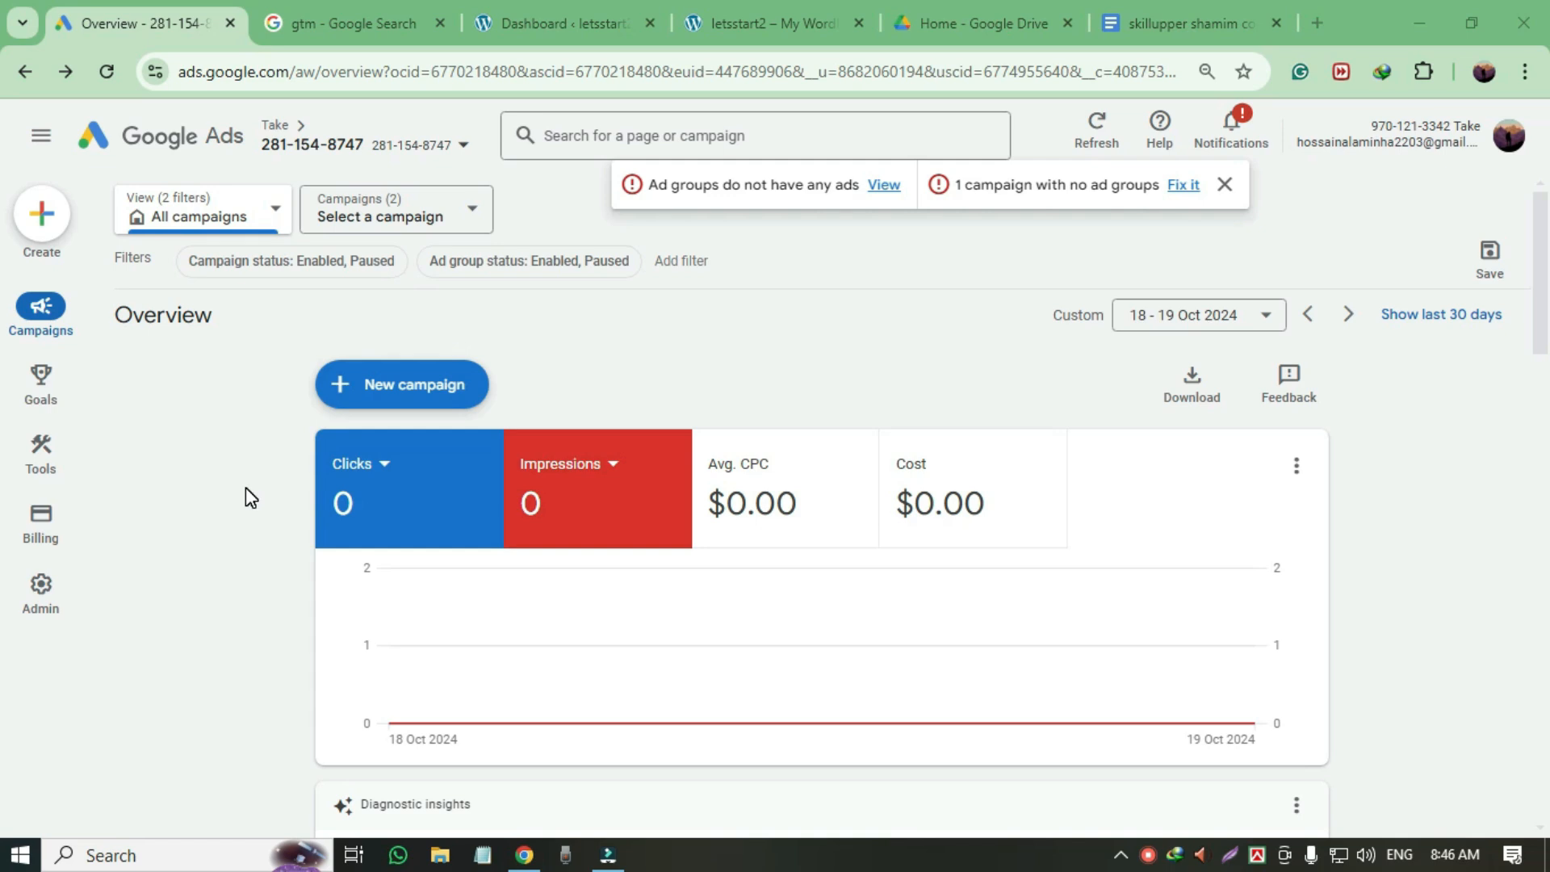
{"action": "mouse_move", "coordinate": [41, 598]}
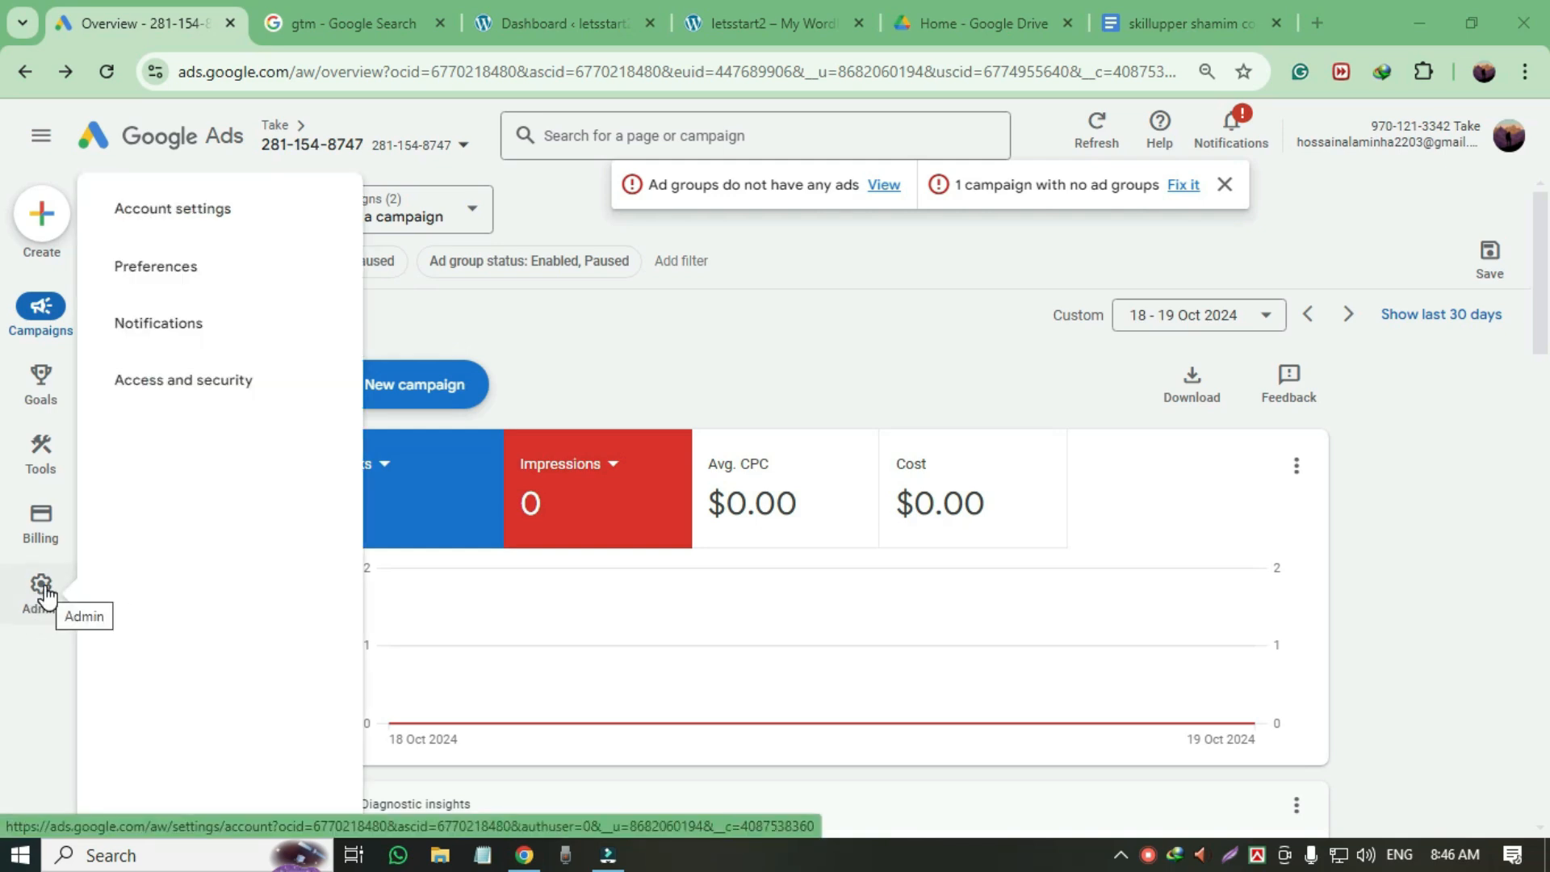
{"action": "left_click", "coordinate": [201, 223]}
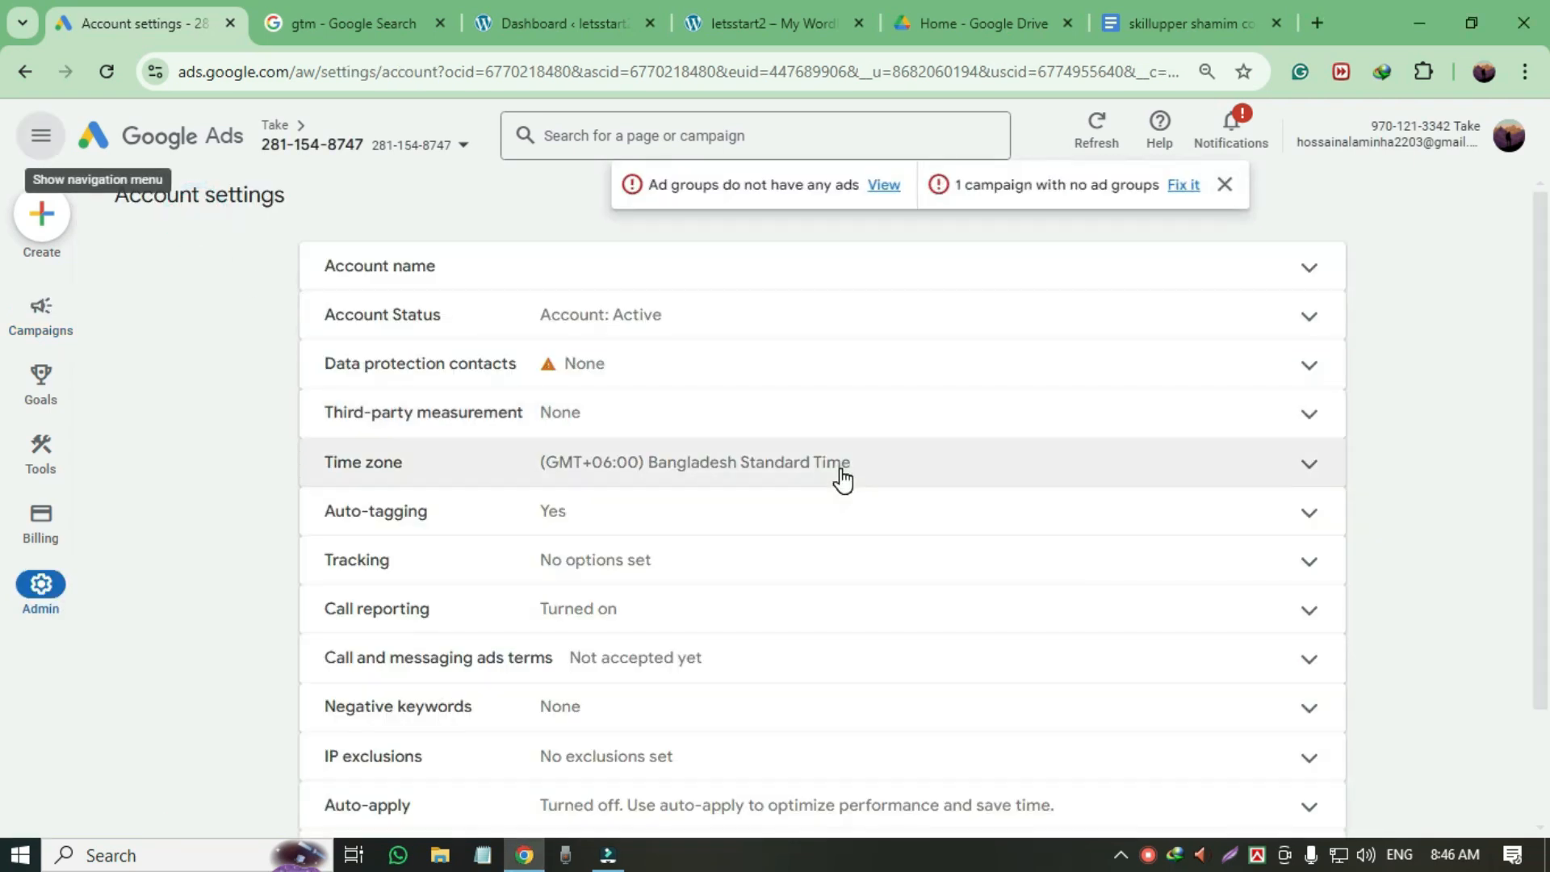
{"action": "scroll", "coordinate": [517, 639], "scroll_direction": "down", "scroll_amount": 2}
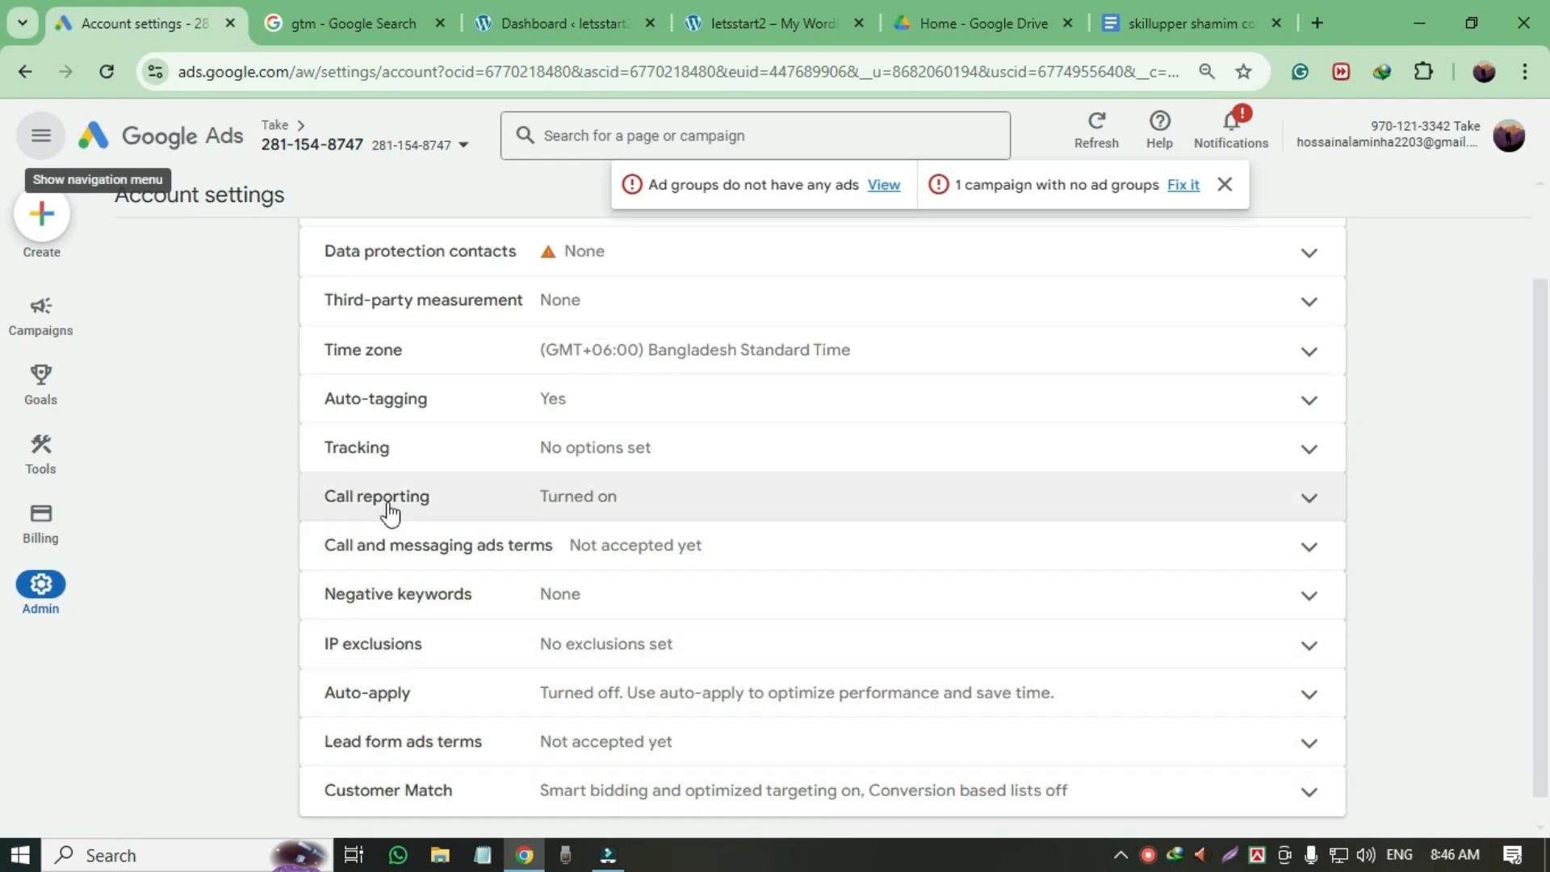
{"action": "left_click", "coordinate": [344, 511]}
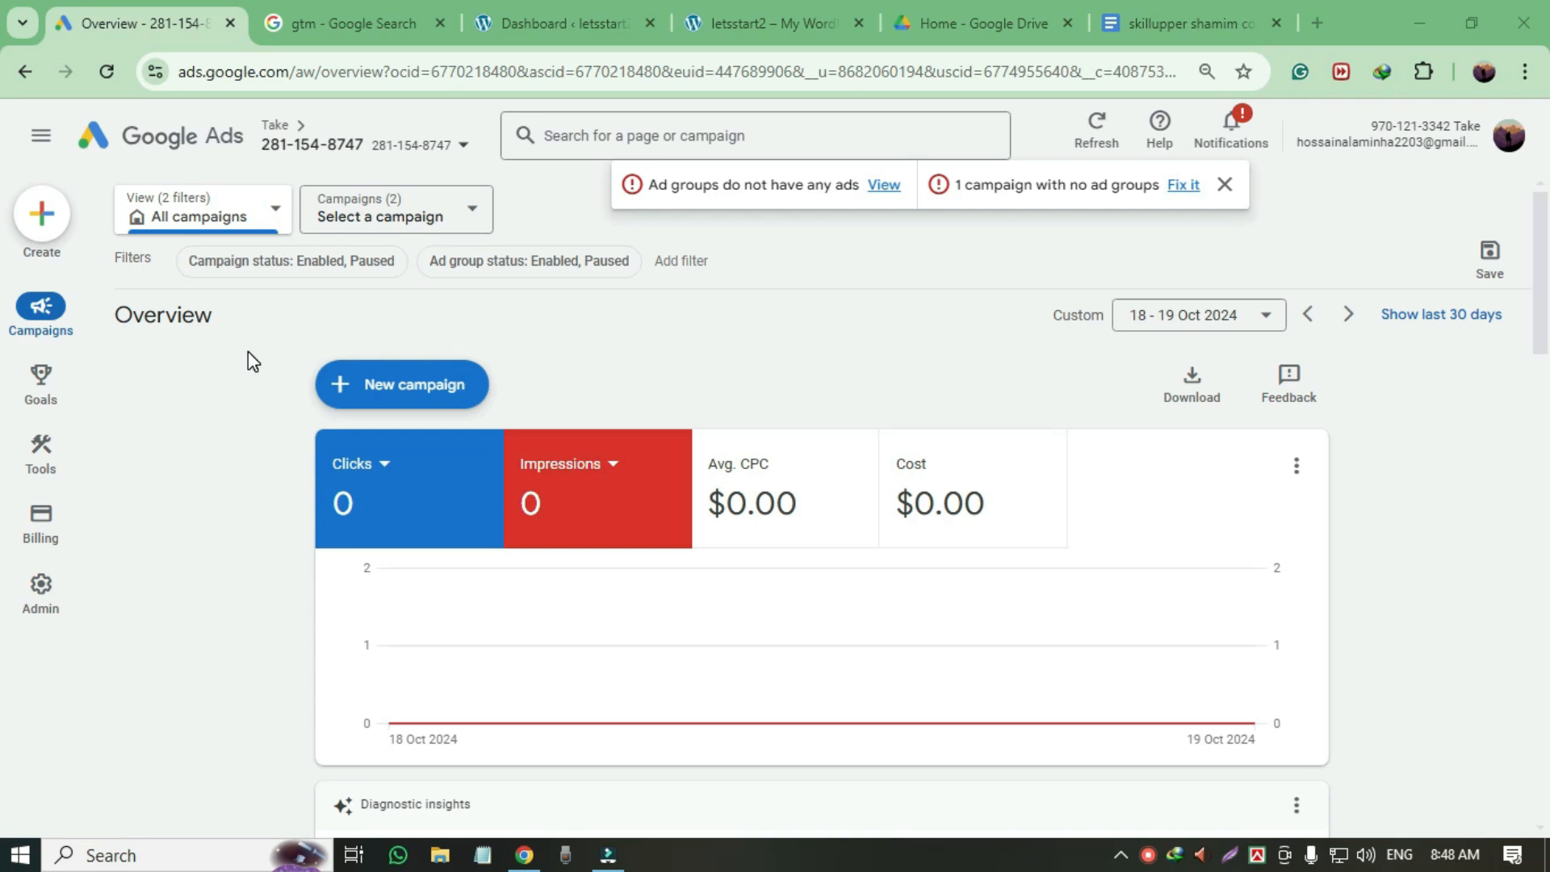
- View the predefined Call details report among the report editor's ads and assets templates, and leave it
{"action": "mouse_move", "coordinate": [40, 315]}
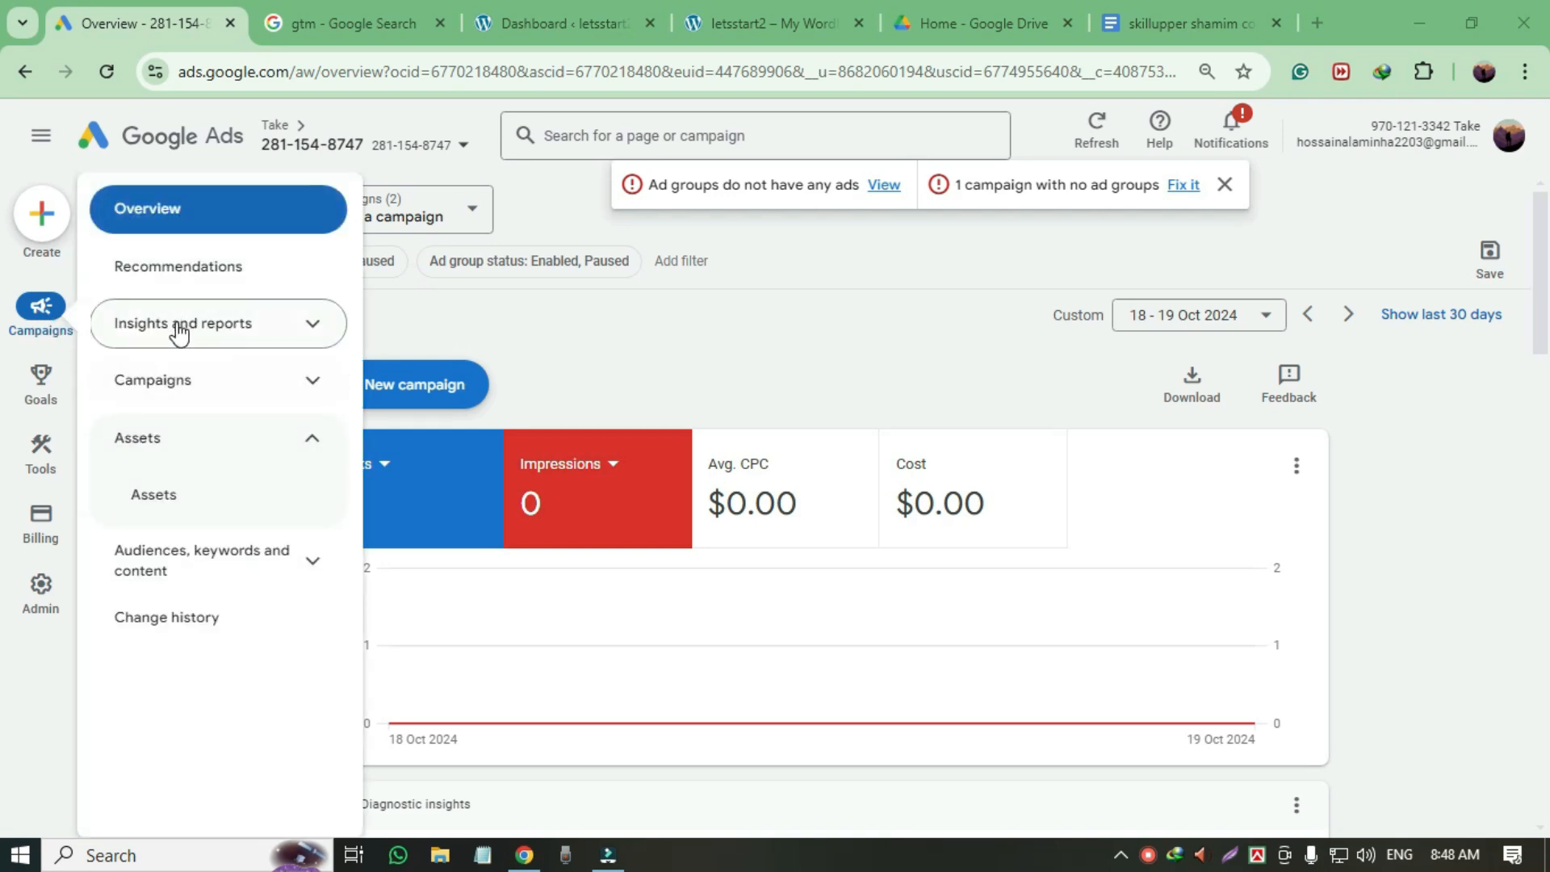
{"action": "left_click", "coordinate": [309, 327]}
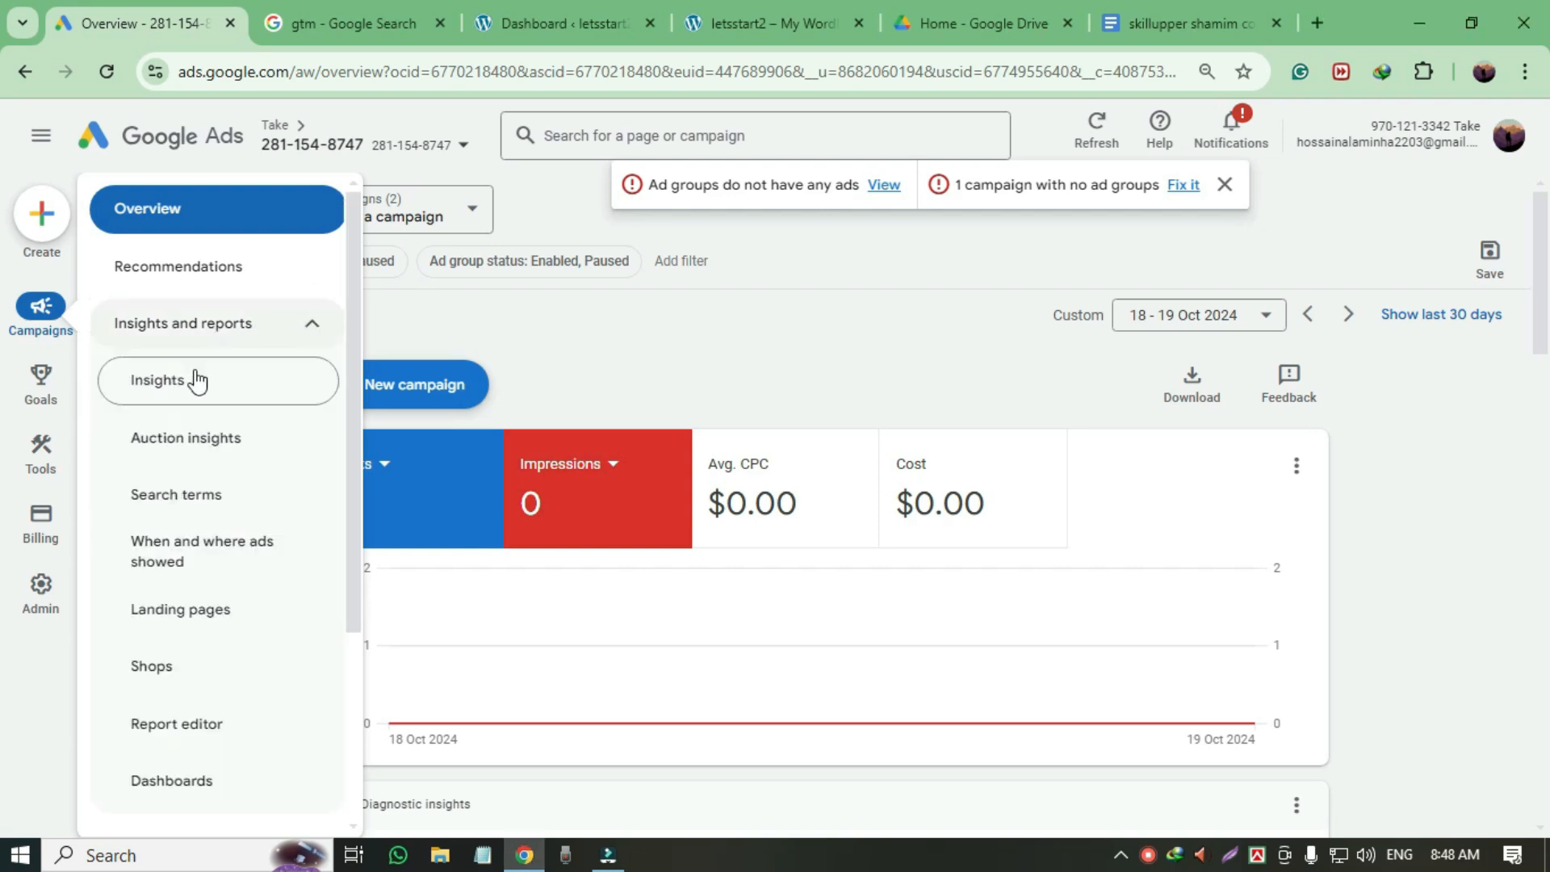
{"action": "left_click", "coordinate": [187, 726]}
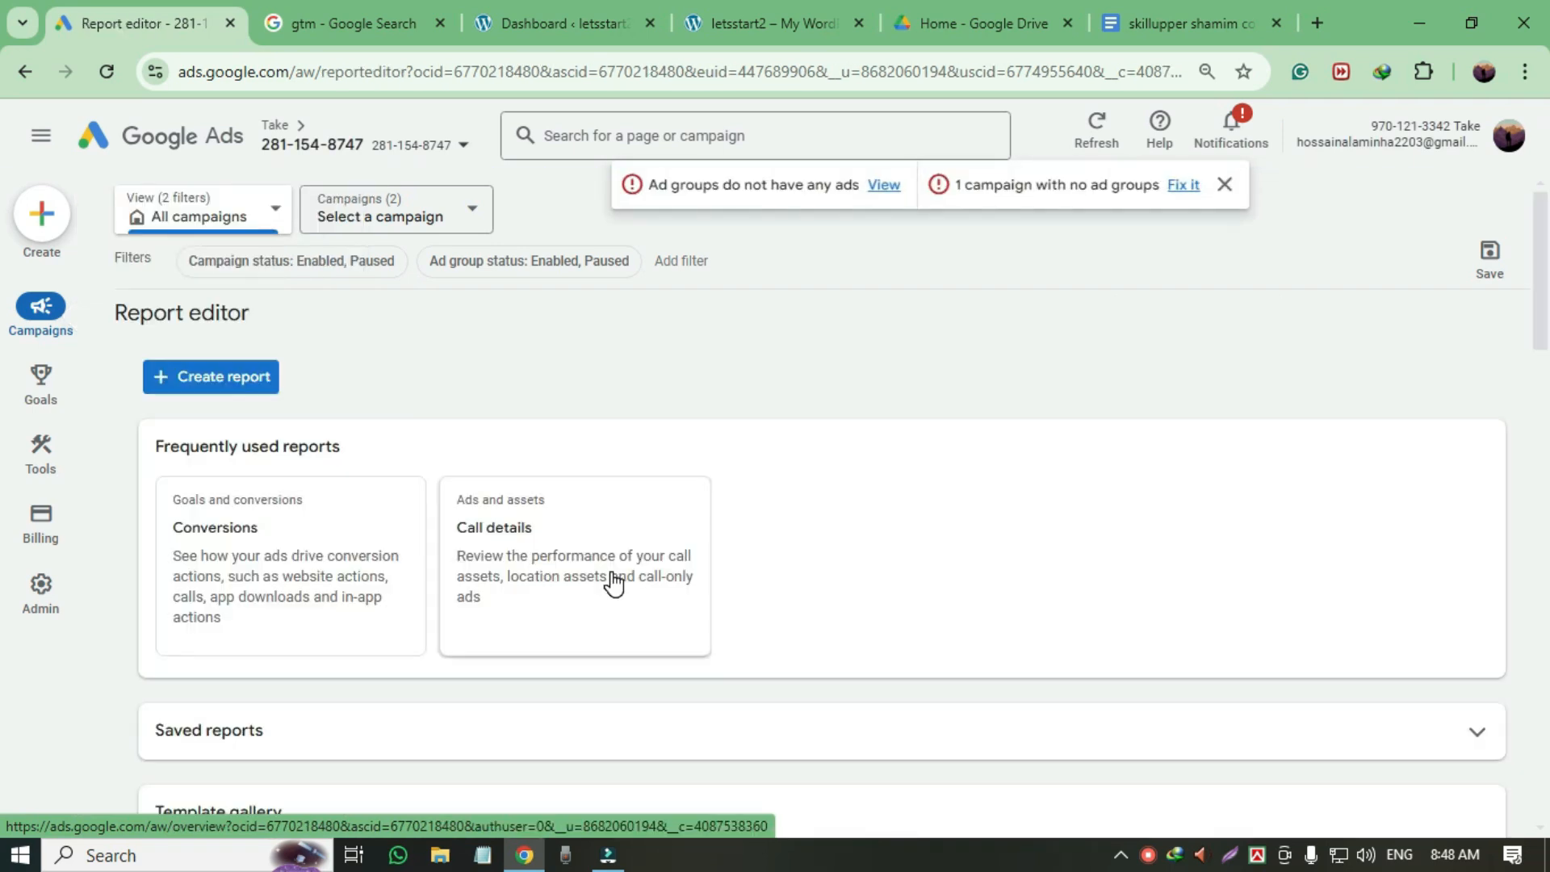
{"action": "scroll", "coordinate": [613, 581], "scroll_direction": "down", "scroll_amount": 10}
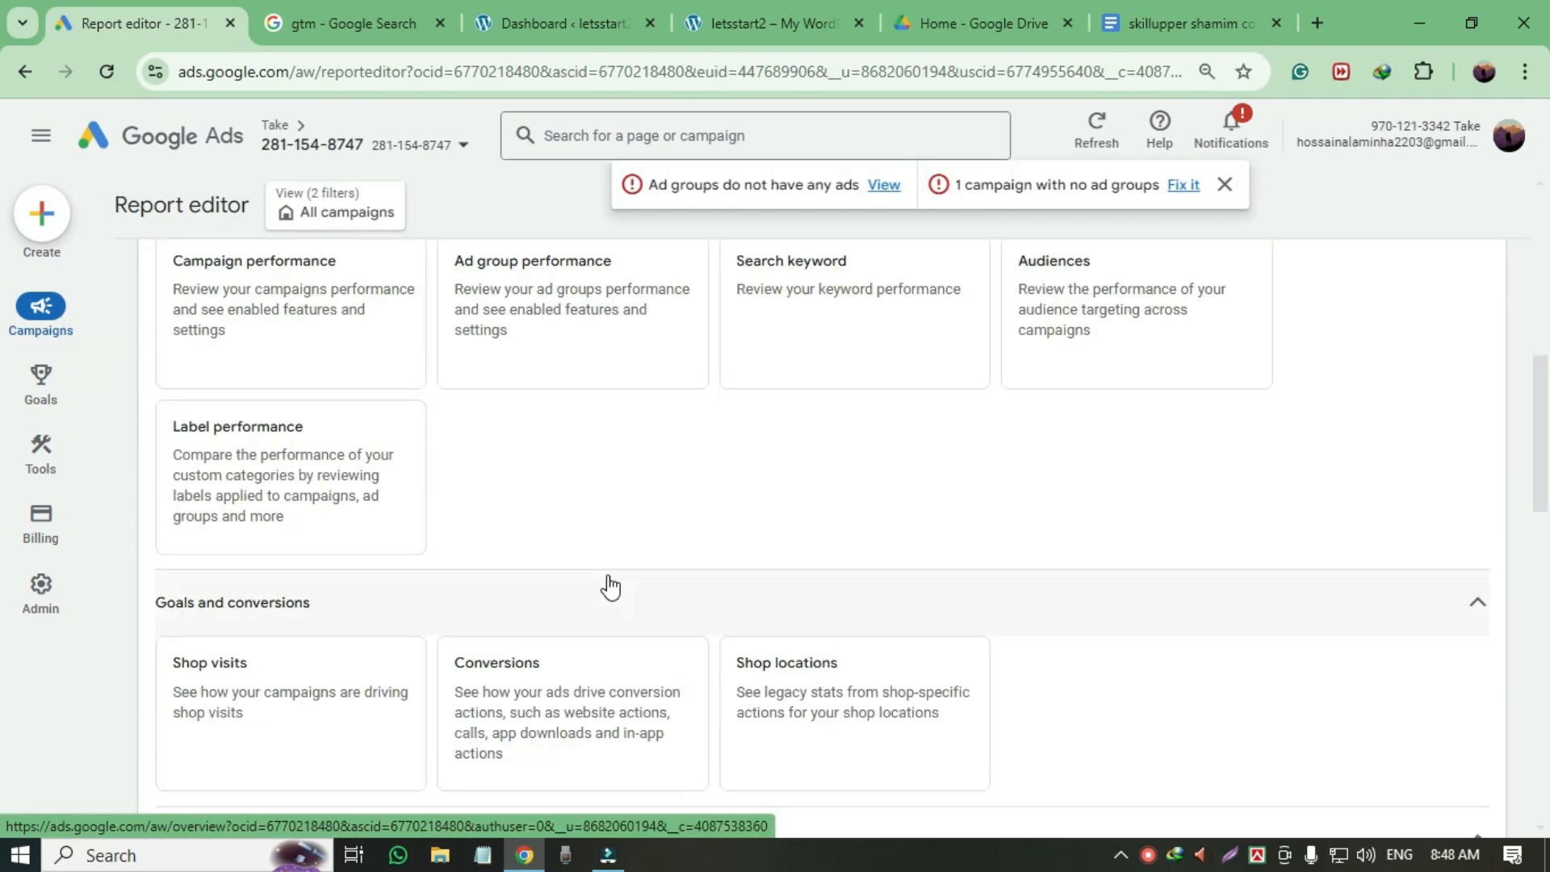
{"action": "scroll", "coordinate": [610, 587], "scroll_direction": "down", "scroll_amount": 7}
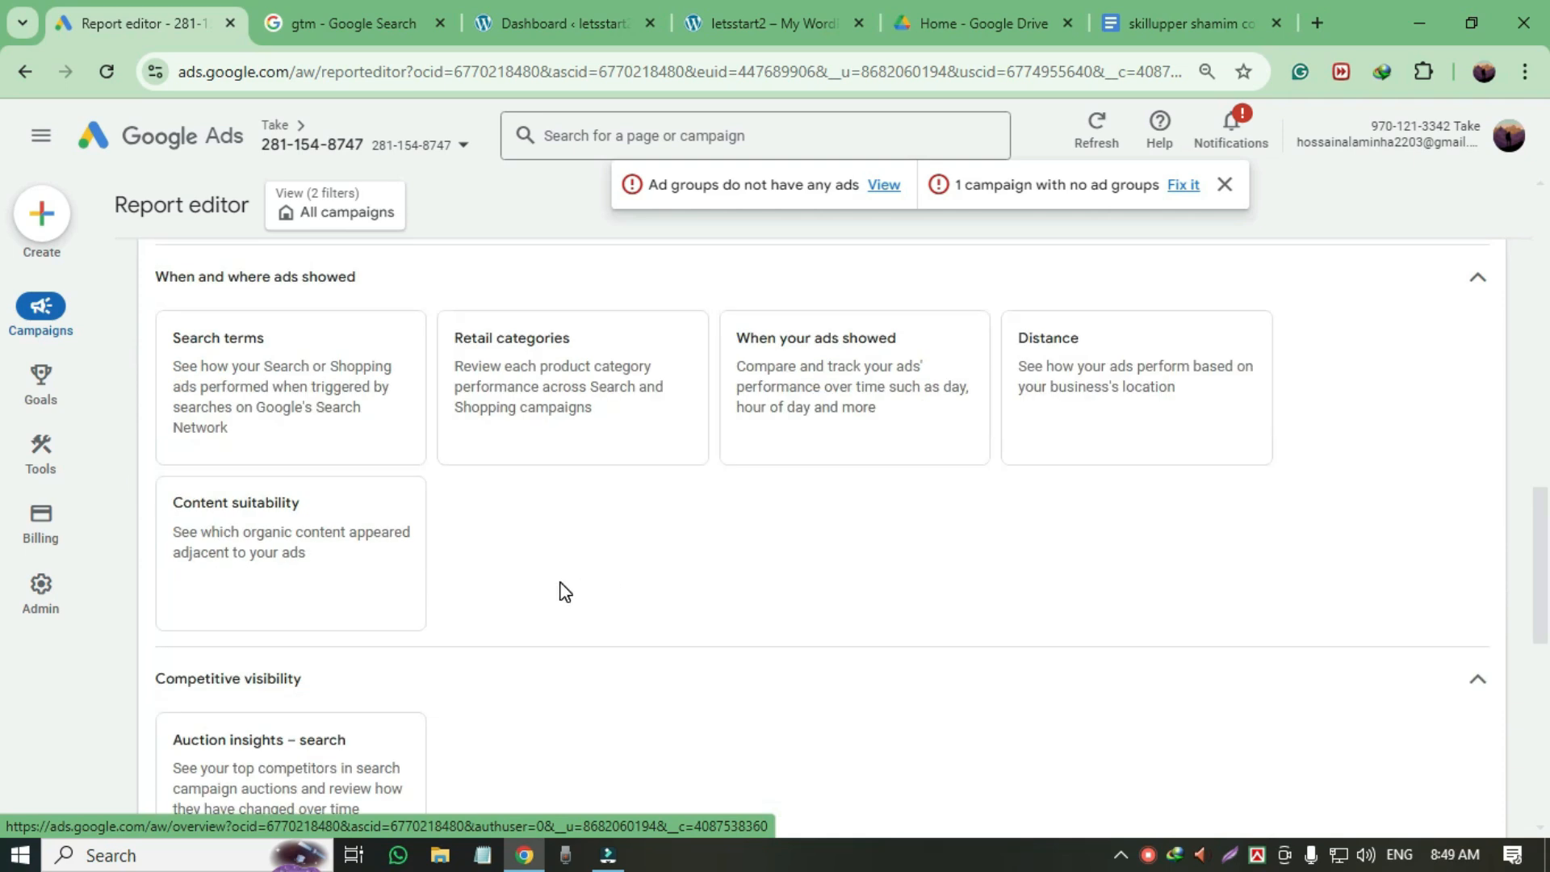
{"action": "scroll", "coordinate": [565, 591], "scroll_direction": "down", "scroll_amount": 5}
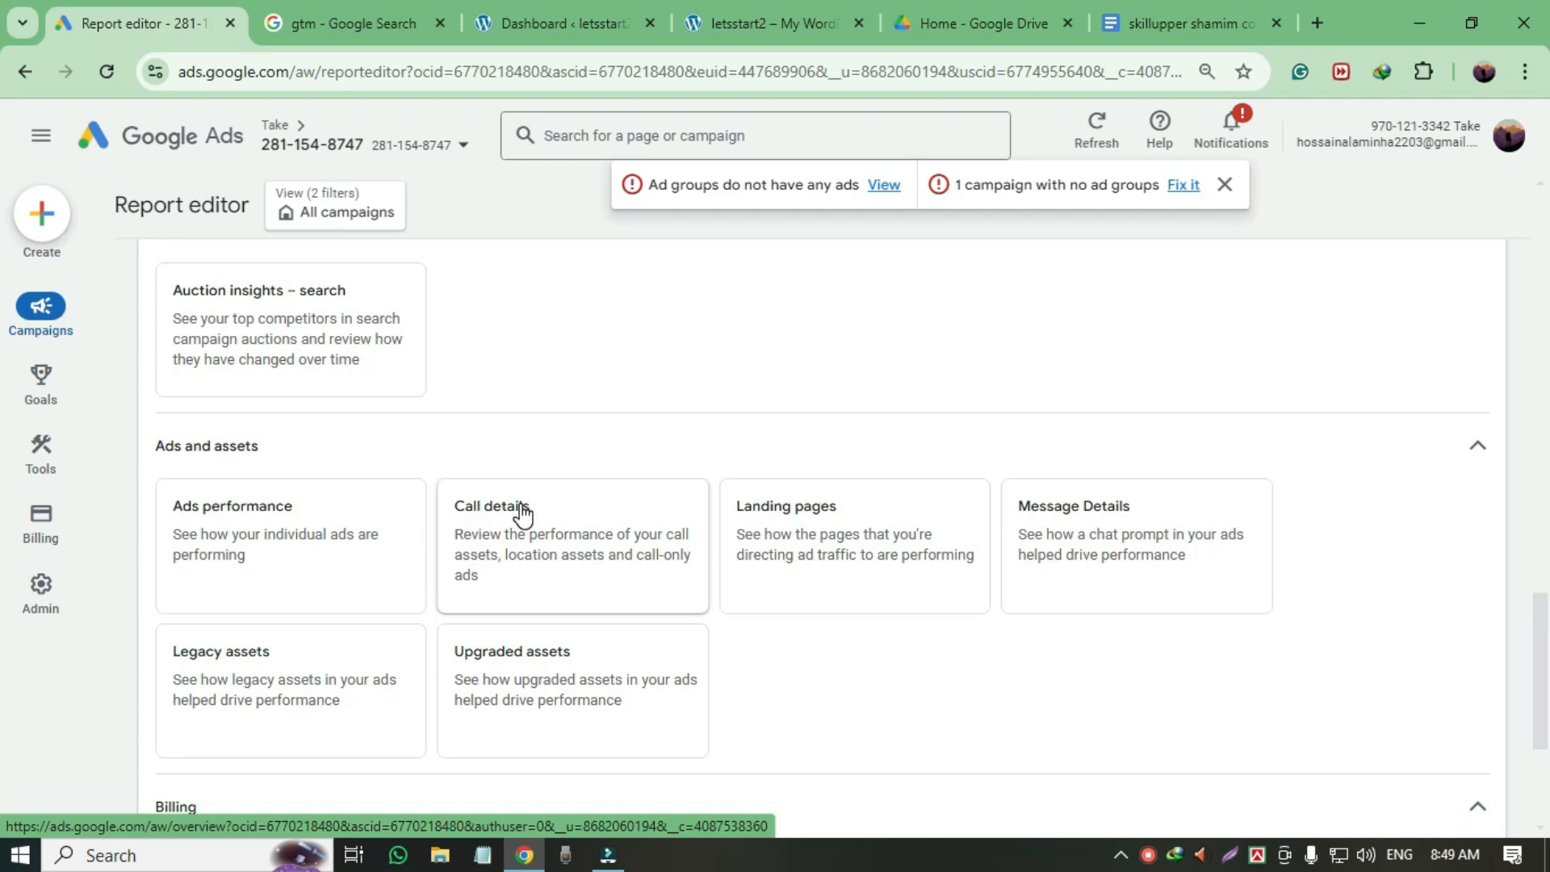
{"action": "left_click", "coordinate": [549, 563]}
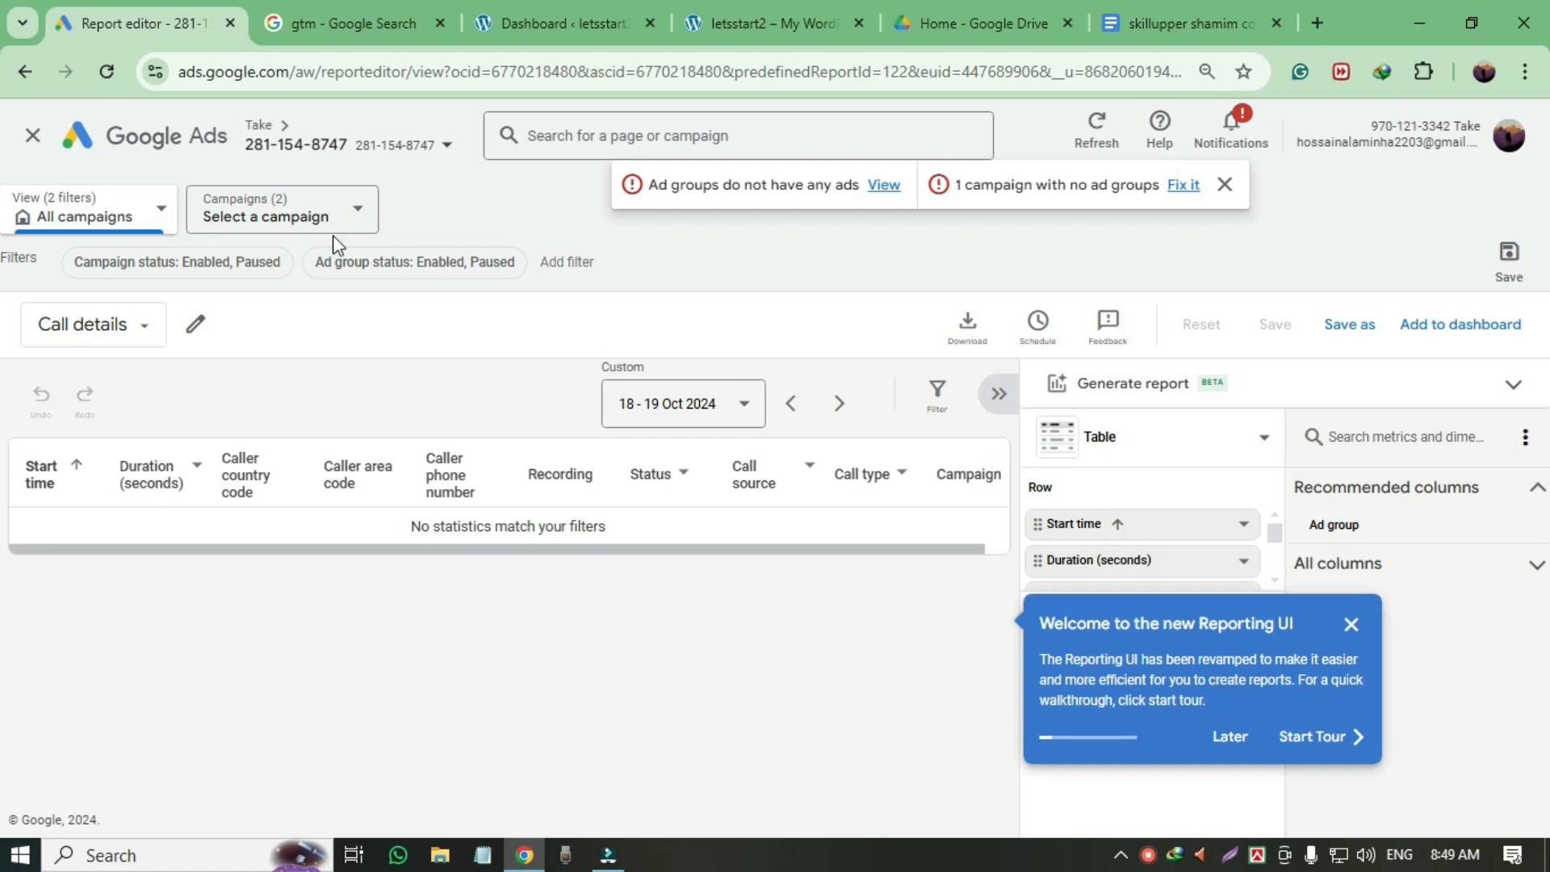
{"action": "left_click", "coordinate": [19, 68]}
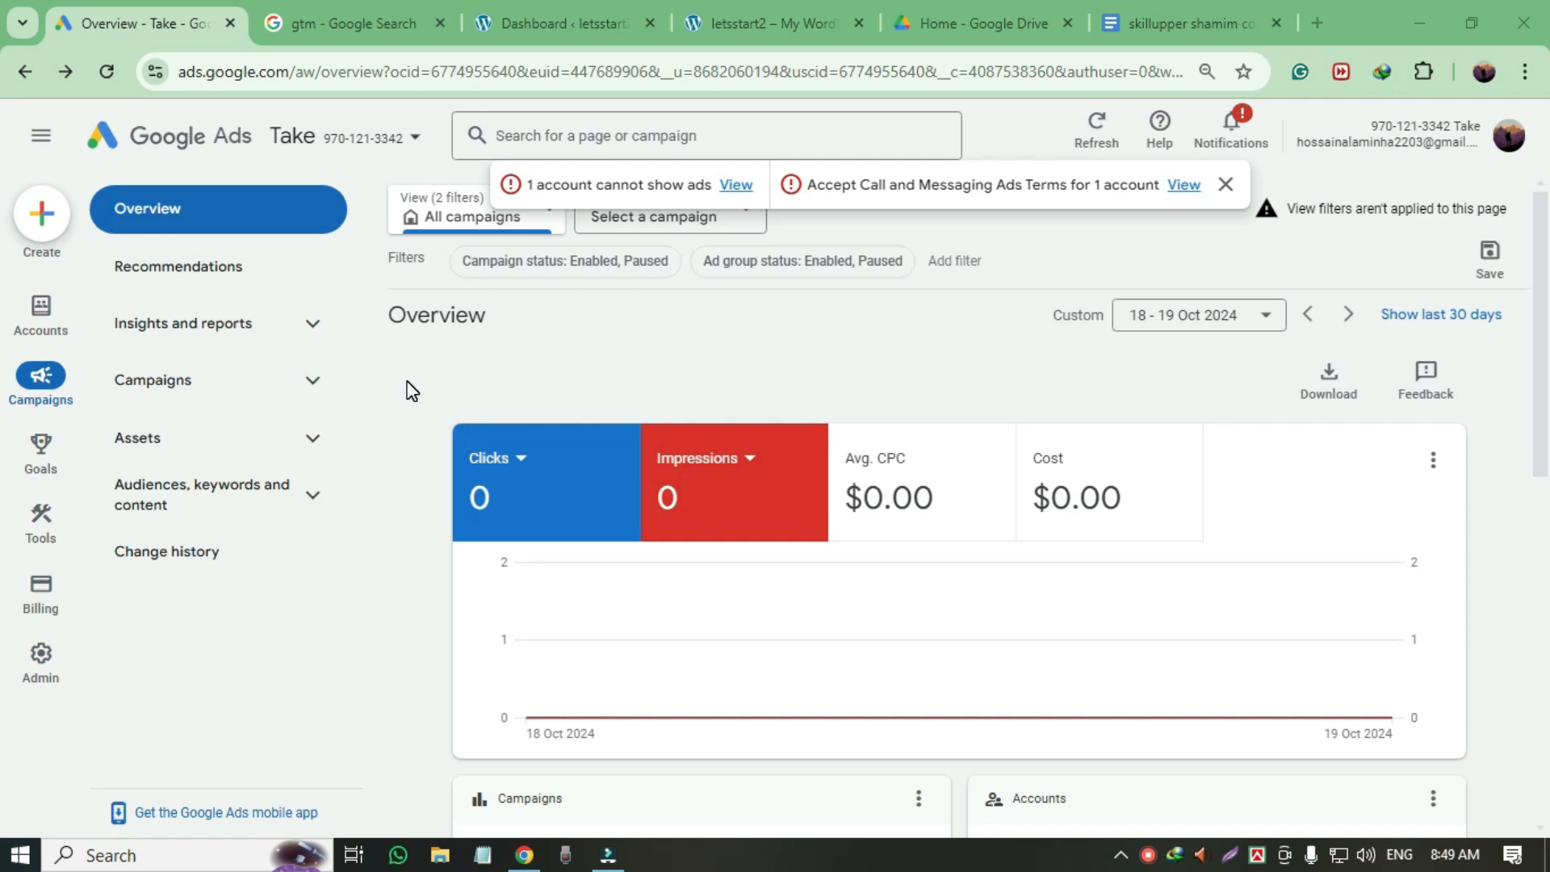
- Start a new campaign and select the managed client account for it
{"action": "left_click", "coordinate": [44, 225]}
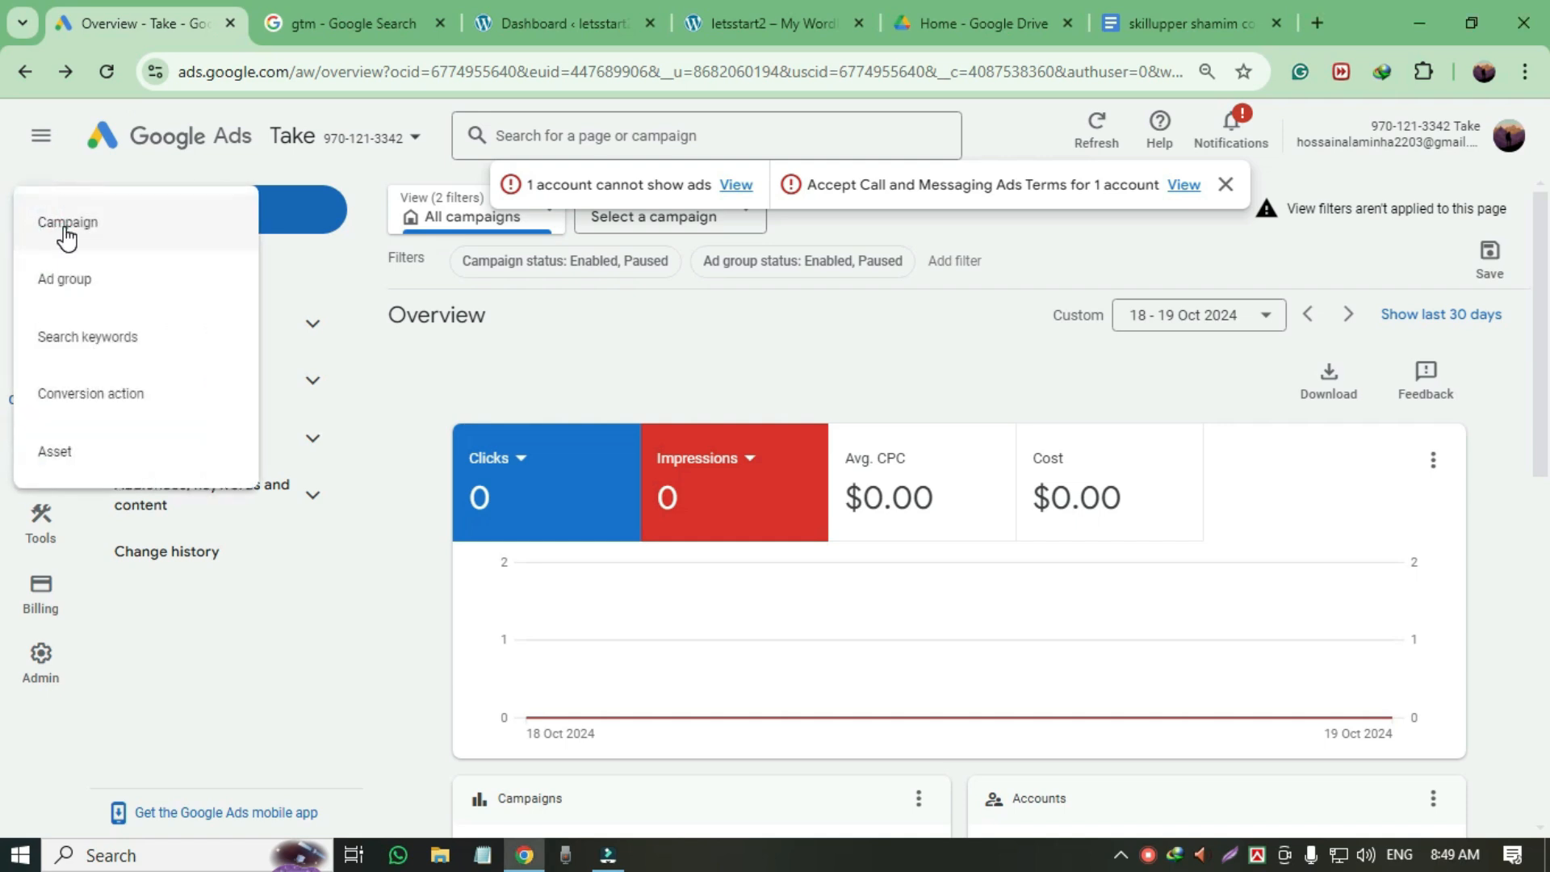
{"action": "left_click", "coordinate": [57, 232]}
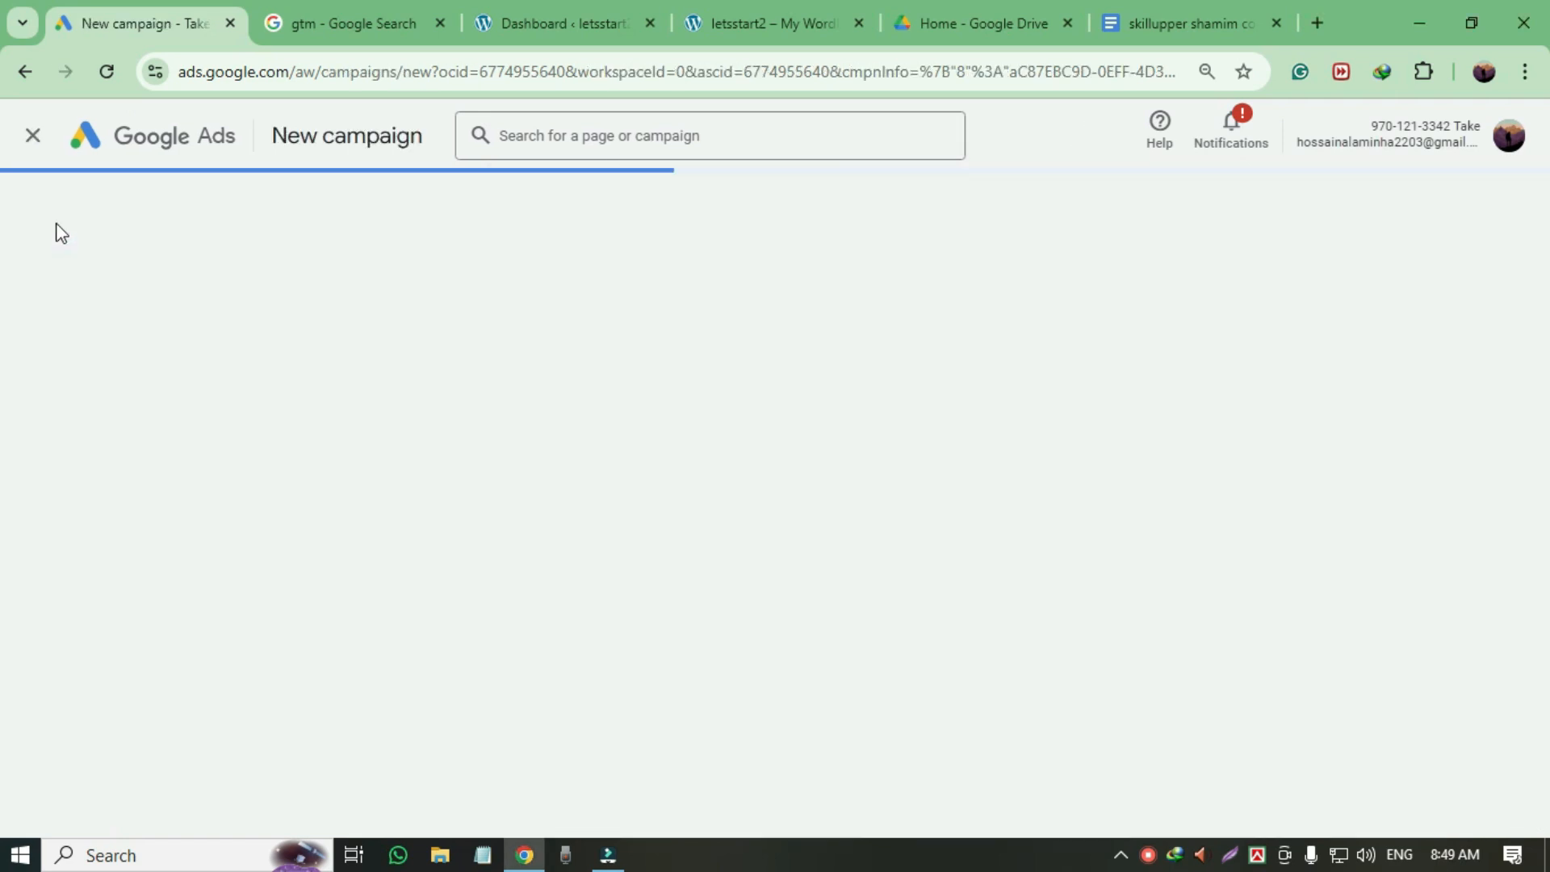
{"action": "left_click", "coordinate": [581, 251]}
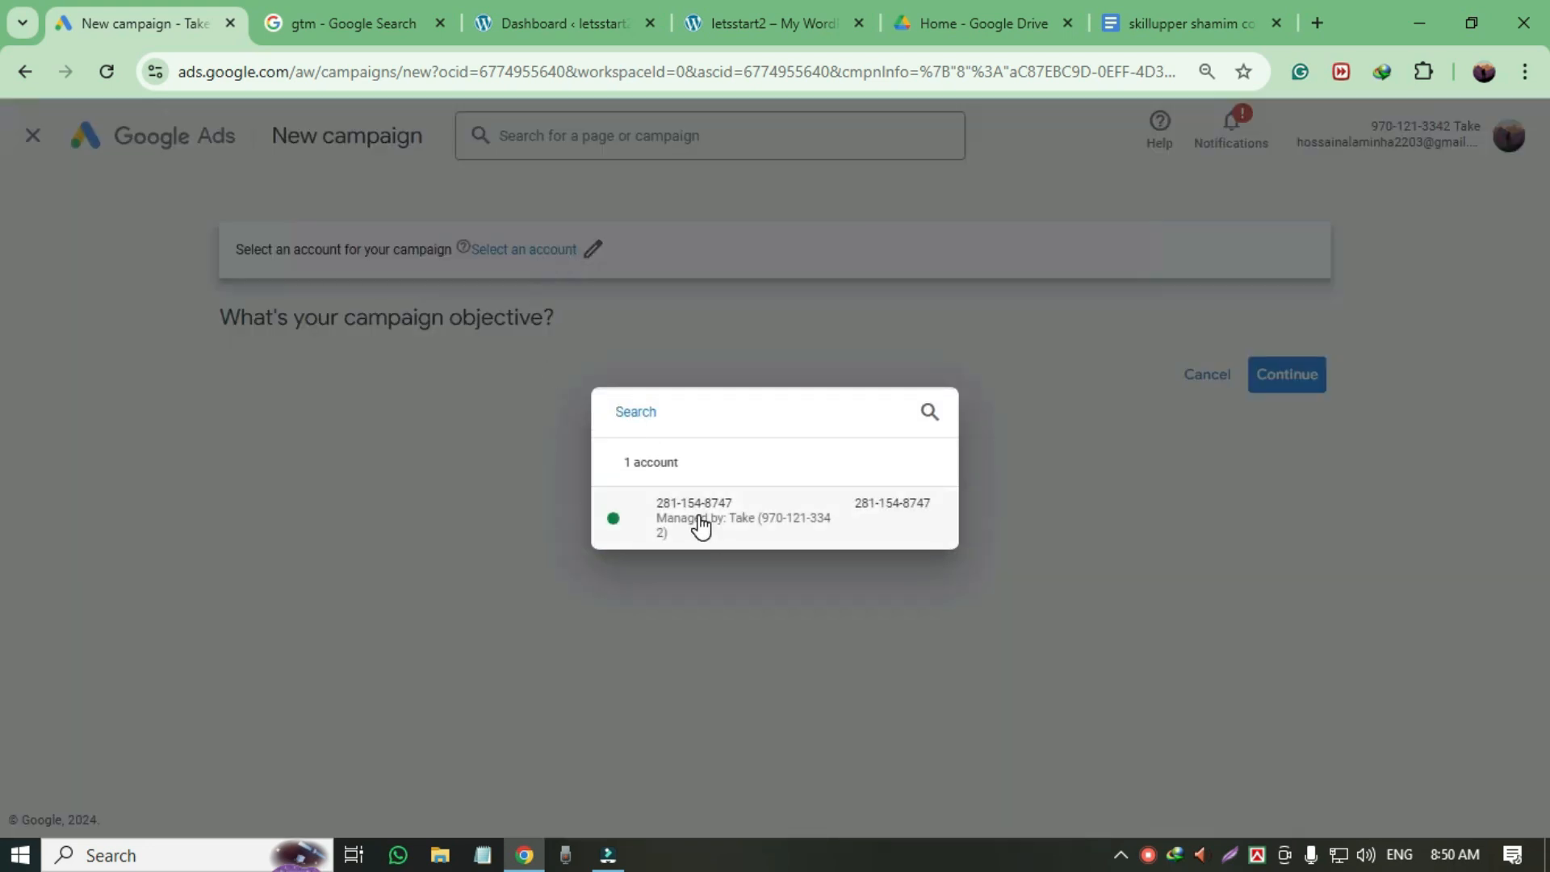
{"action": "left_click", "coordinate": [699, 516]}
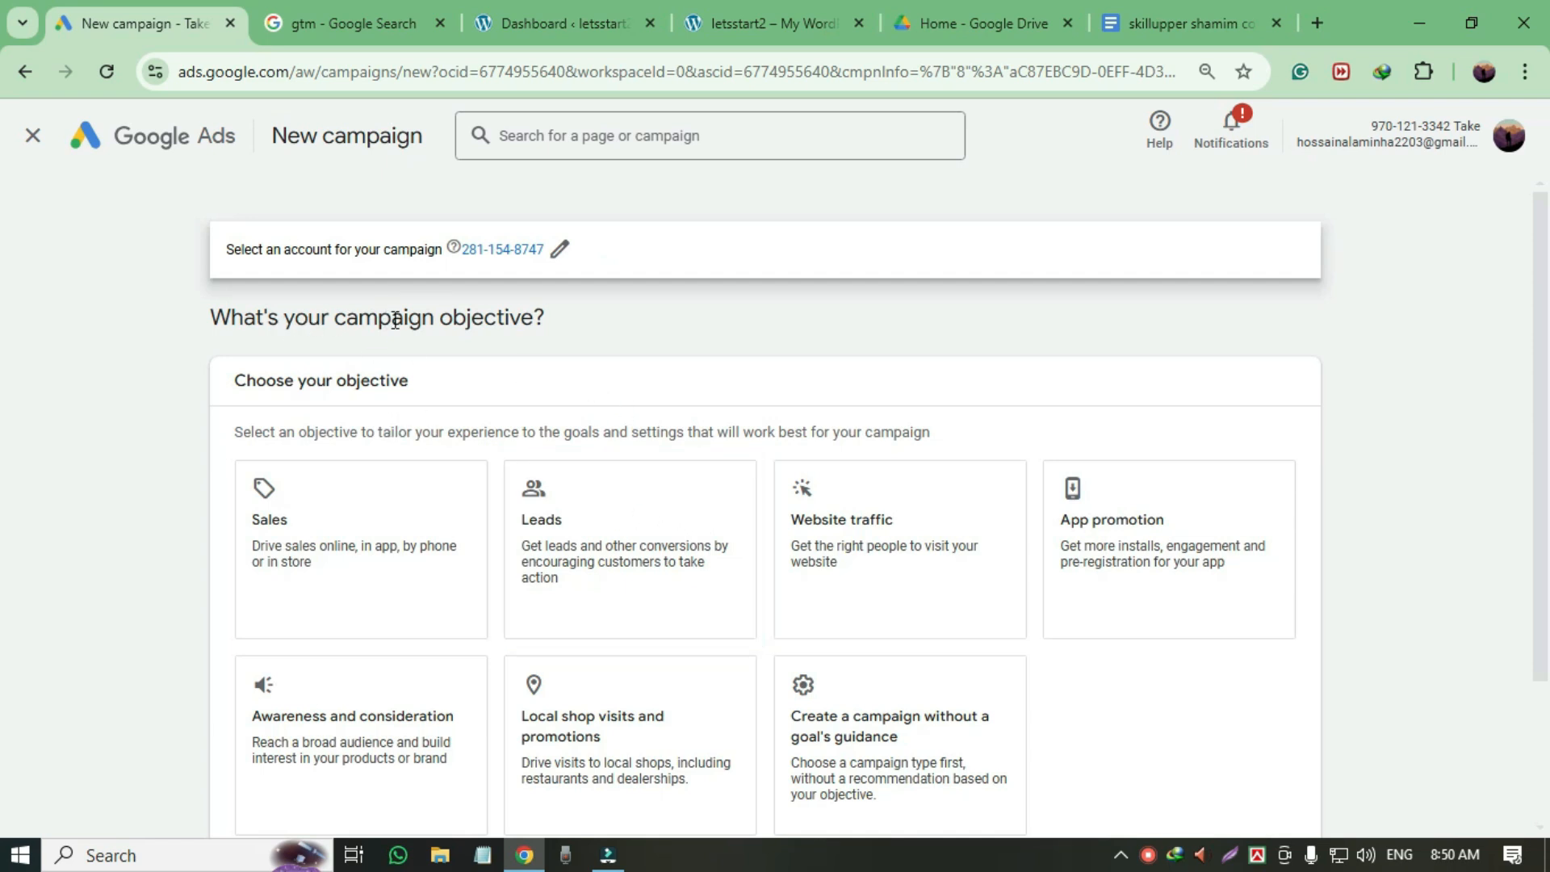
- Choose the Leads objective with the default Purchases conversion goal, and select Search as the campaign type
{"action": "scroll", "coordinate": [562, 363], "scroll_direction": "down", "scroll_amount": 2}
{"action": "left_click", "coordinate": [275, 420]}
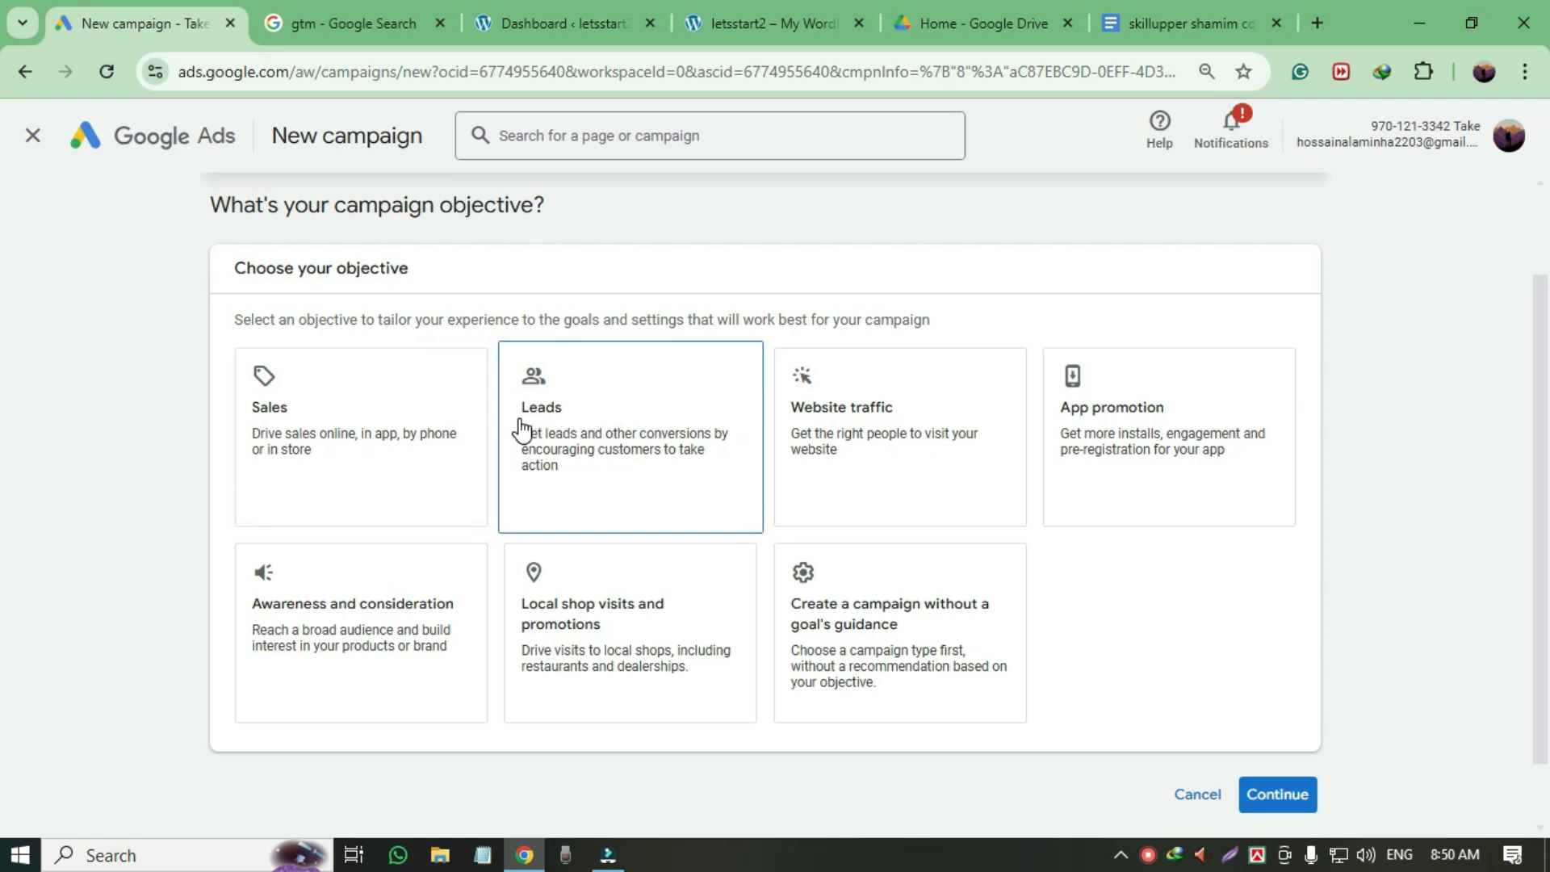
{"action": "left_click", "coordinate": [570, 435]}
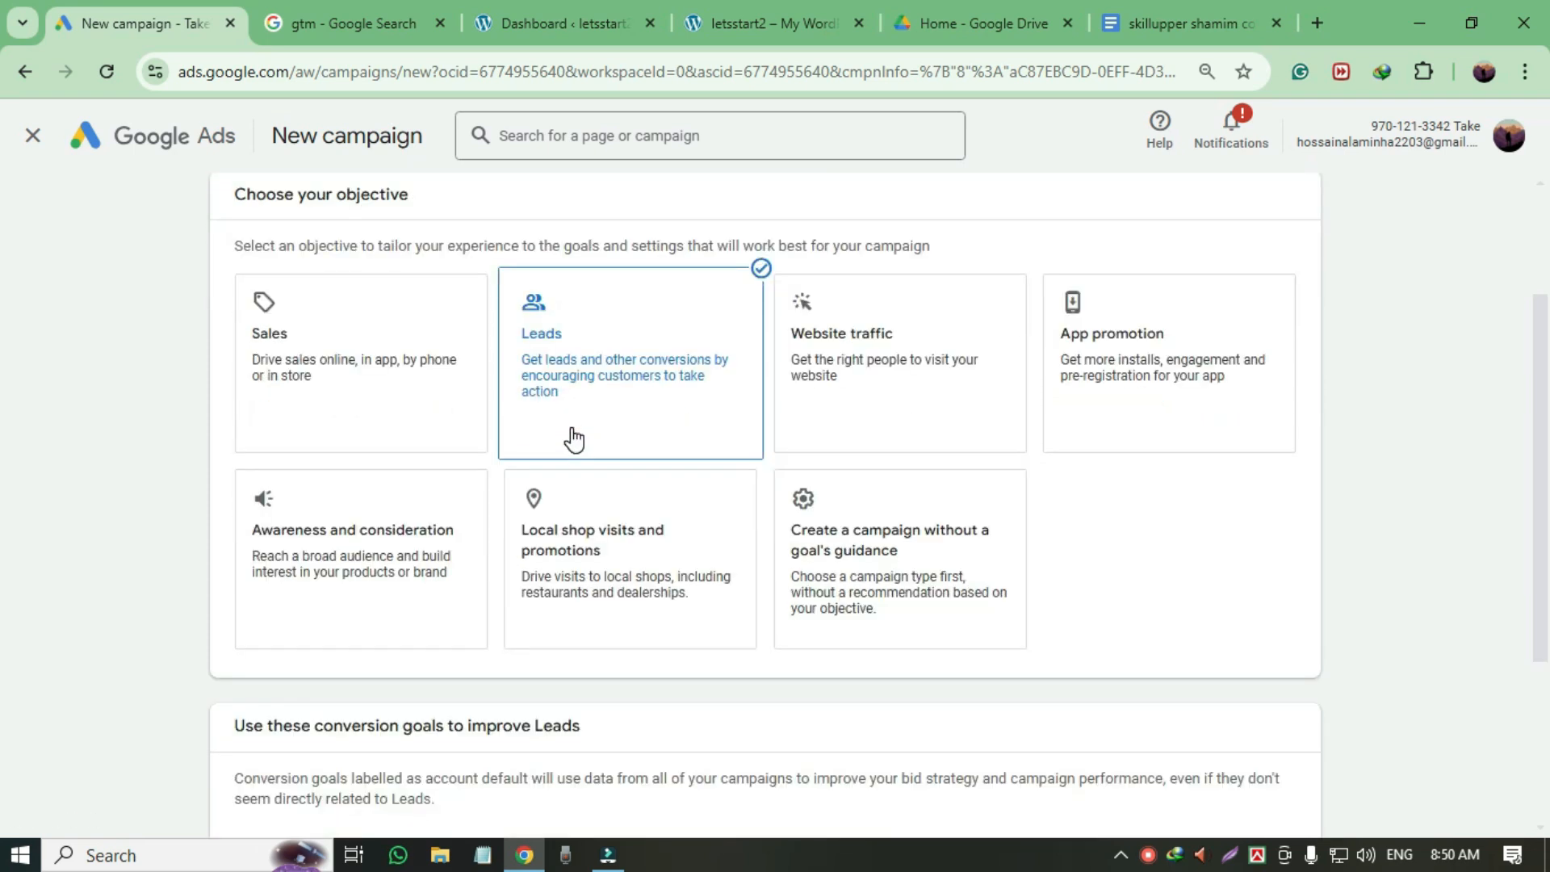
{"action": "scroll", "coordinate": [491, 557], "scroll_direction": "down", "scroll_amount": 3}
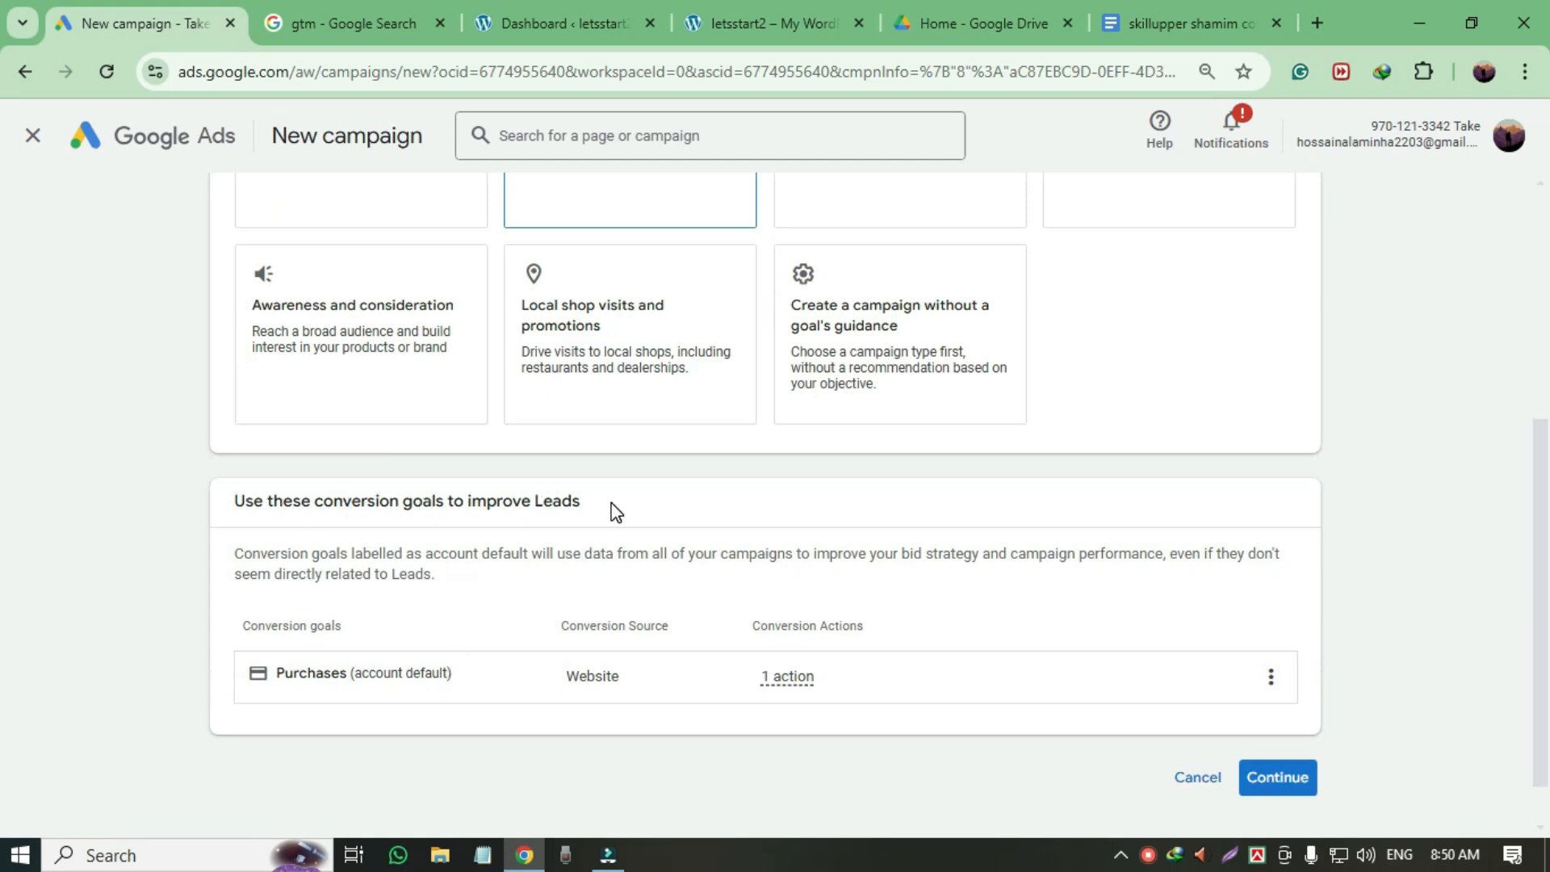
{"action": "mouse_move", "coordinate": [1034, 696]}
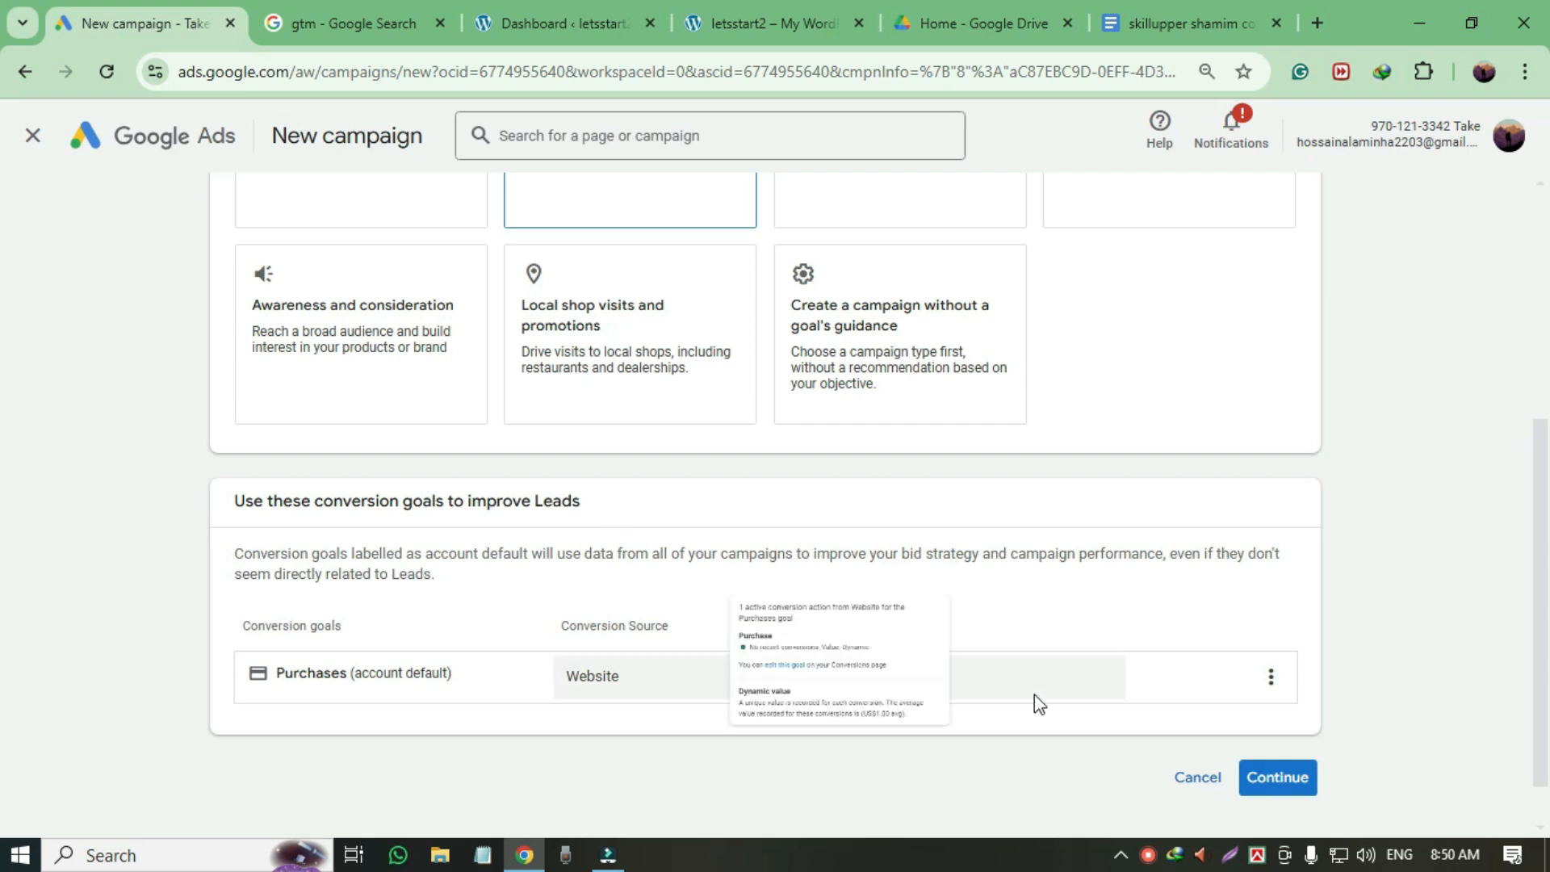
{"action": "left_click", "coordinate": [1276, 777]}
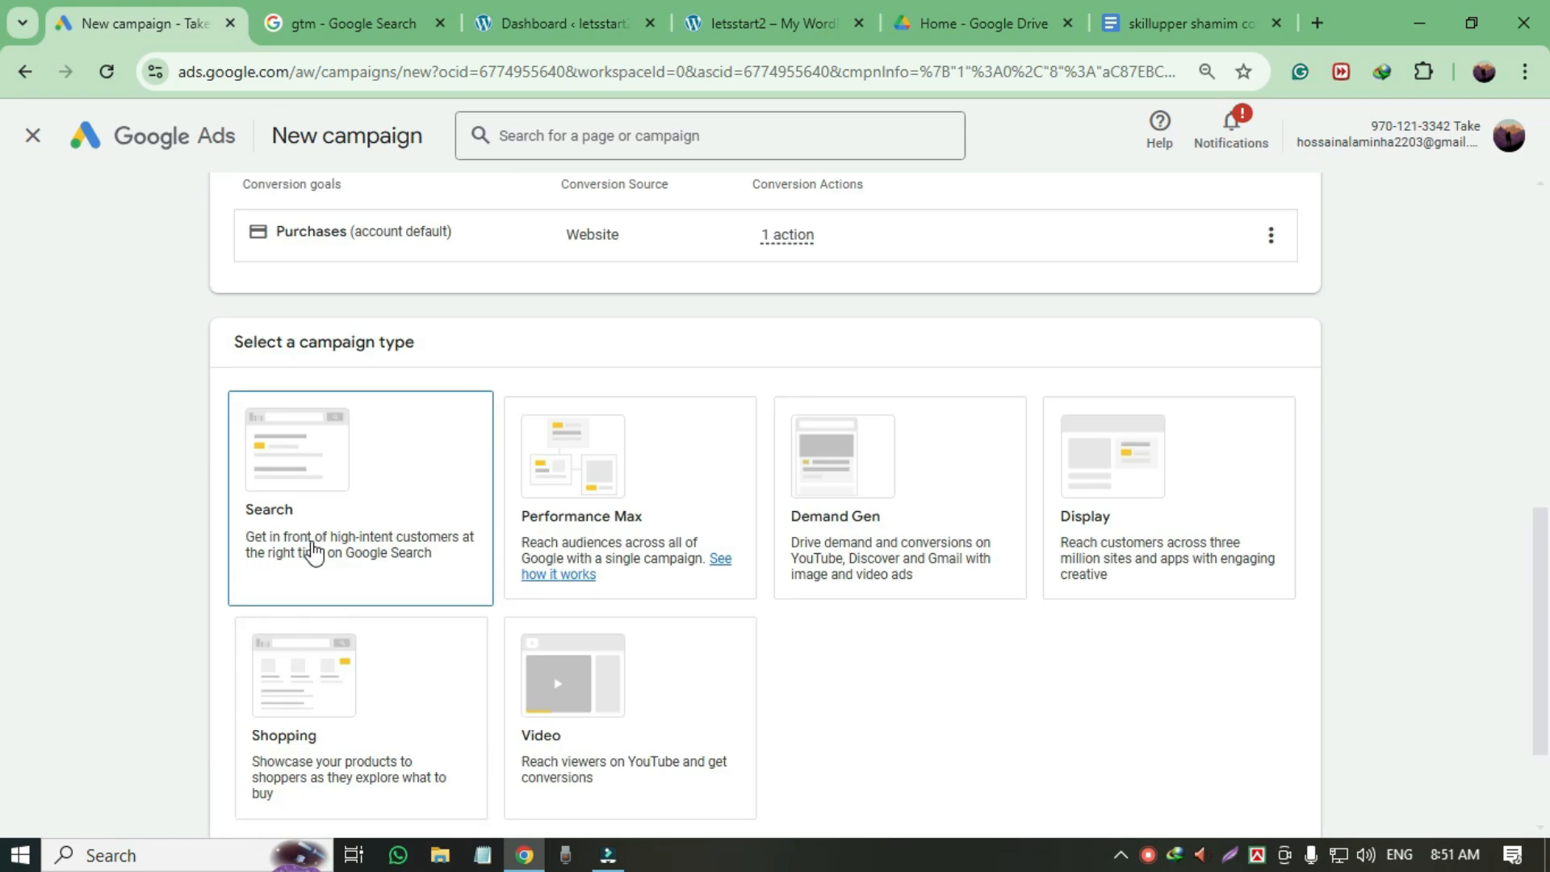
{"action": "left_click", "coordinate": [304, 484]}
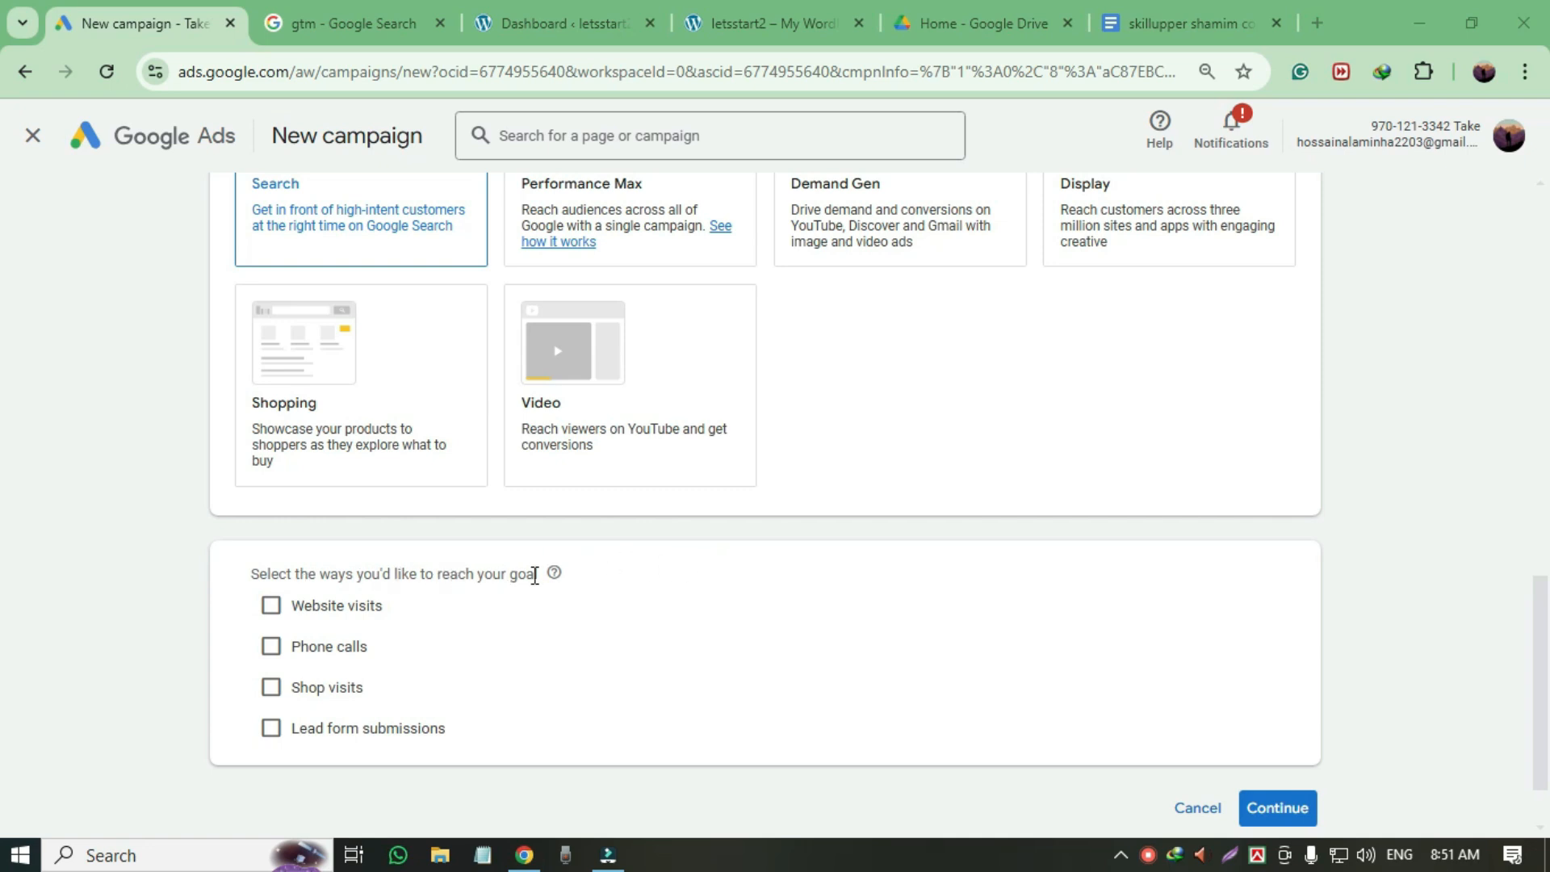
- Enable Phone calls as a way to reach the goal and set the phone number's country to Bangladesh
{"action": "left_click", "coordinate": [272, 647]}
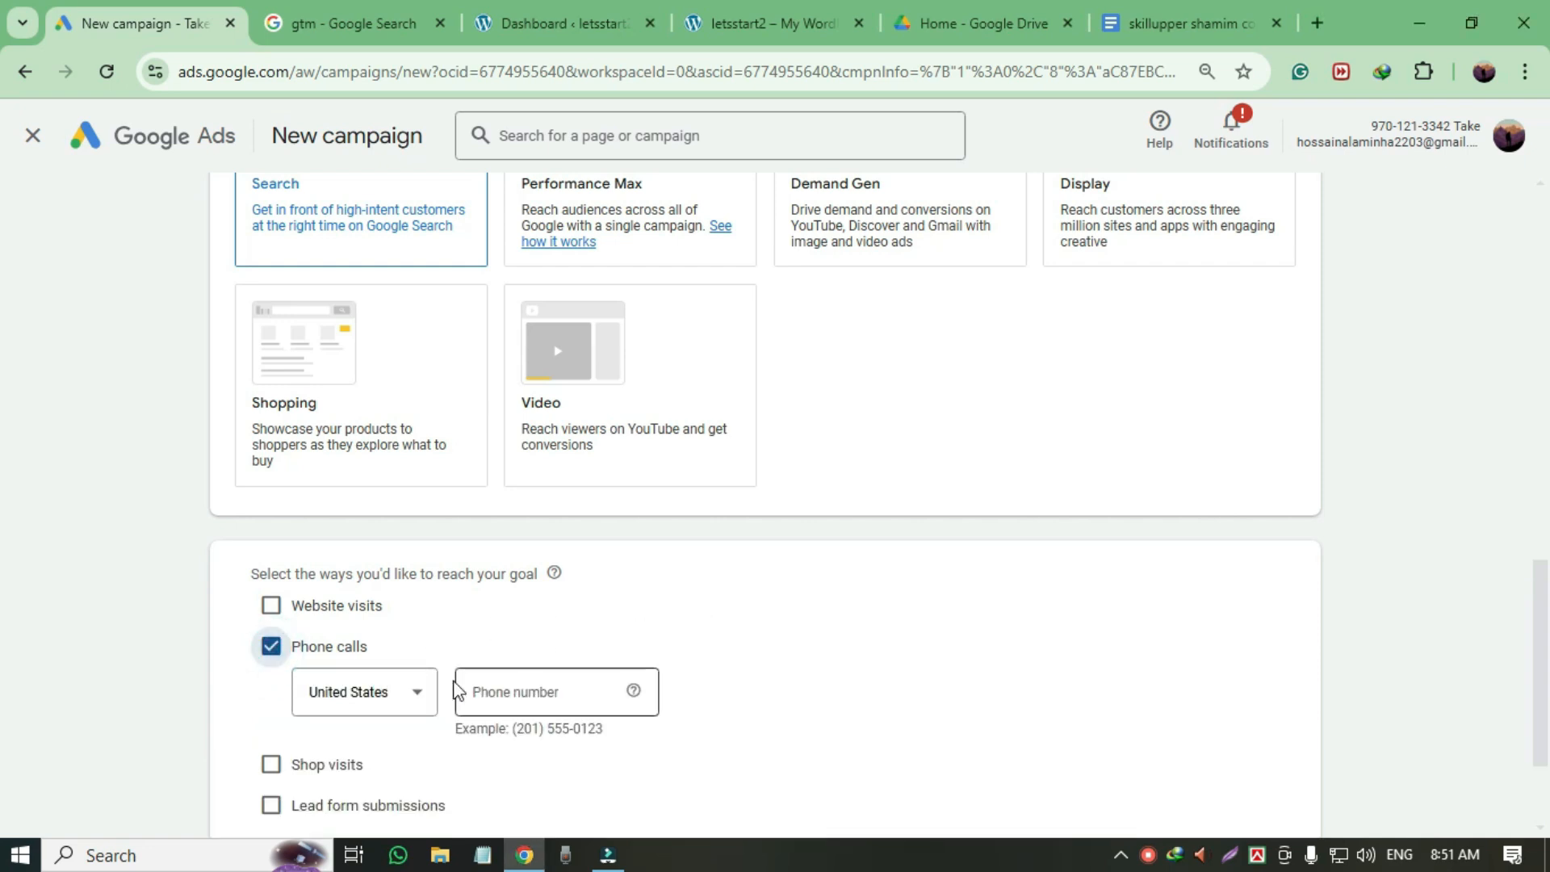
{"action": "left_click", "coordinate": [419, 701]}
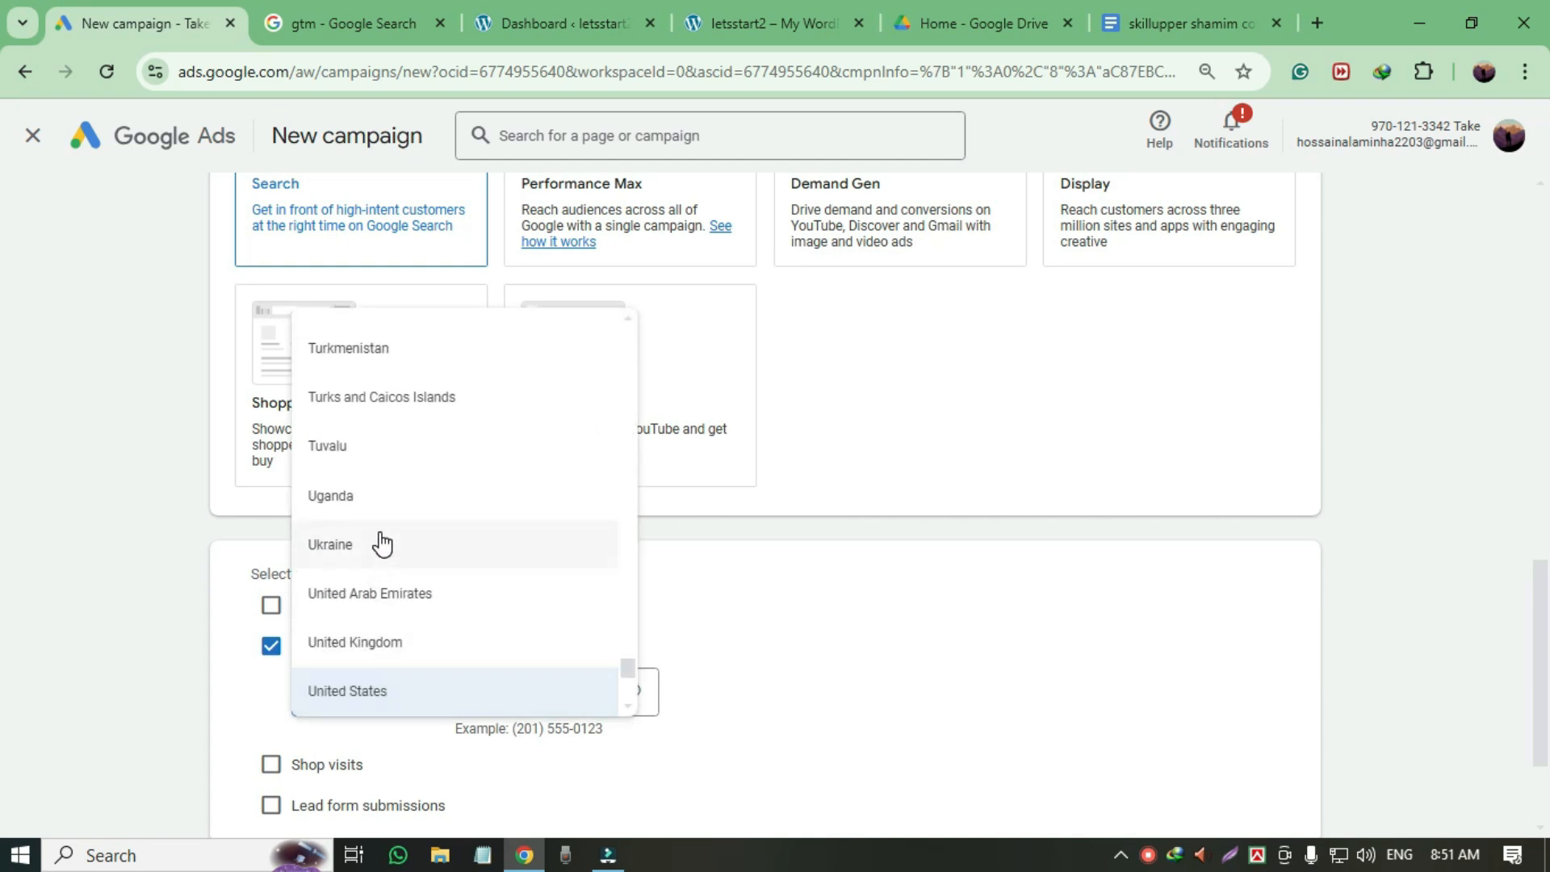
{"action": "scroll", "coordinate": [380, 543], "scroll_direction": "up", "scroll_amount": 8}
{"action": "scroll", "coordinate": [384, 542], "scroll_direction": "up", "scroll_amount": 20}
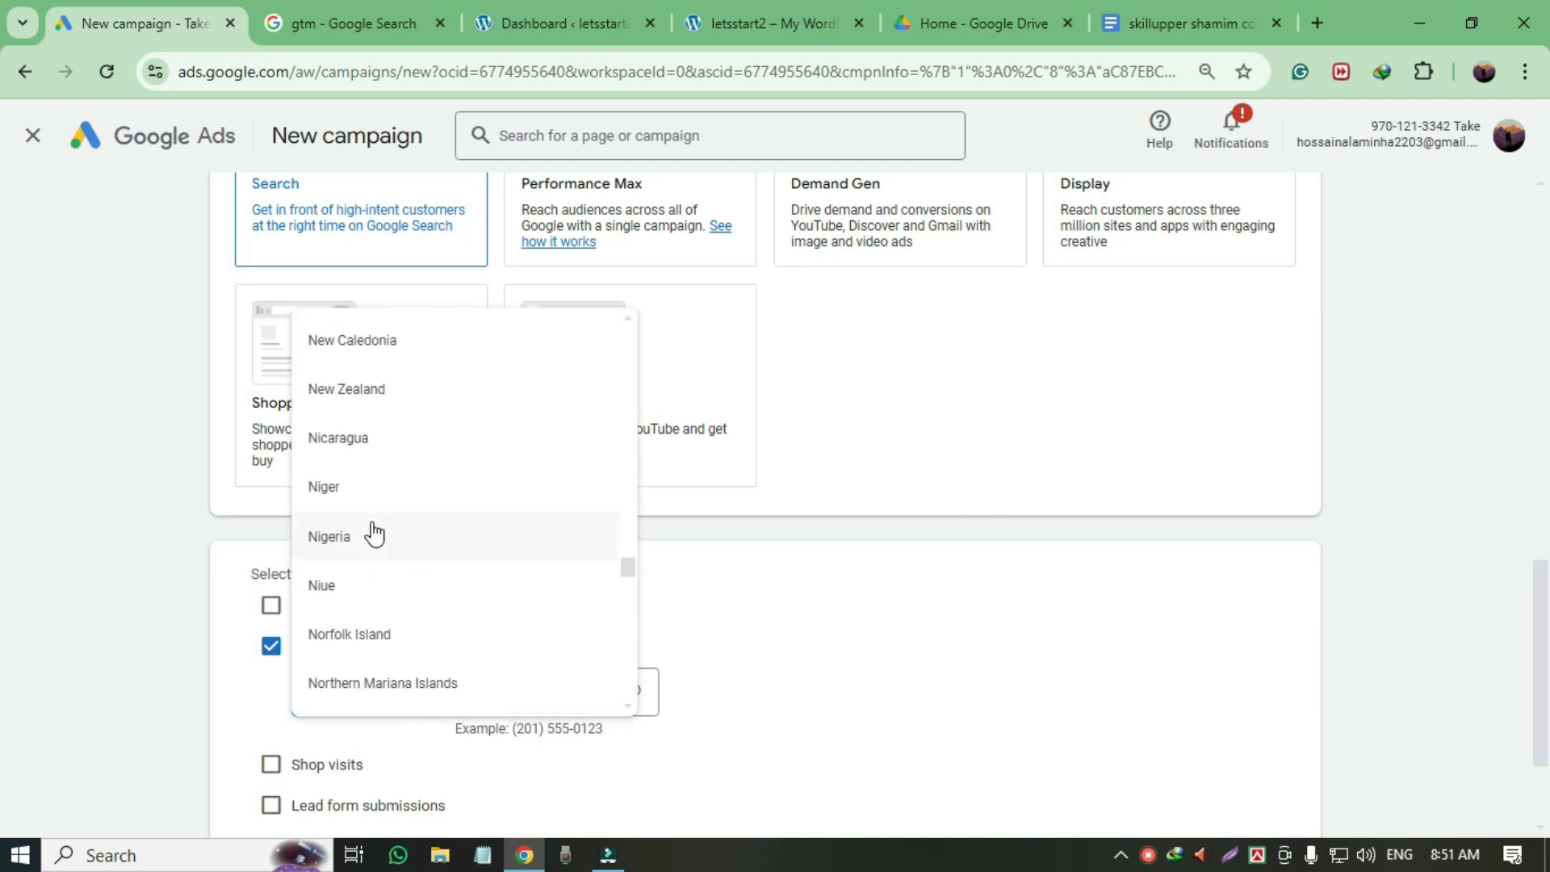
{"action": "scroll", "coordinate": [377, 530], "scroll_direction": "up", "scroll_amount": 8}
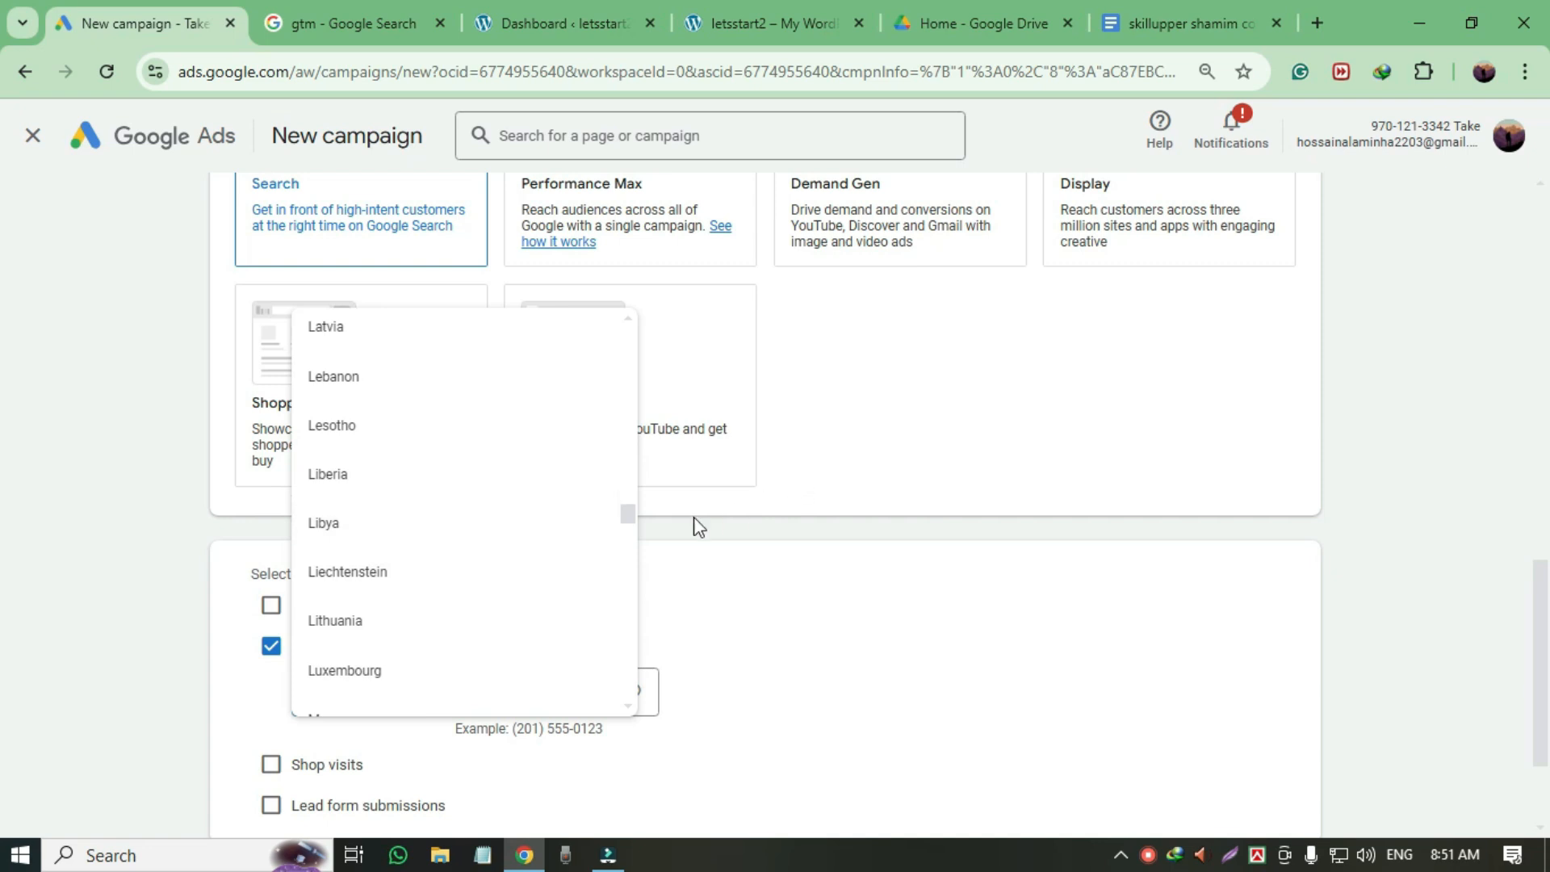
{"action": "left_click_drag", "start_coordinate": [628, 513], "coordinate": [612, 347]}
{"action": "scroll", "coordinate": [453, 516], "scroll_direction": "down", "scroll_amount": 4}
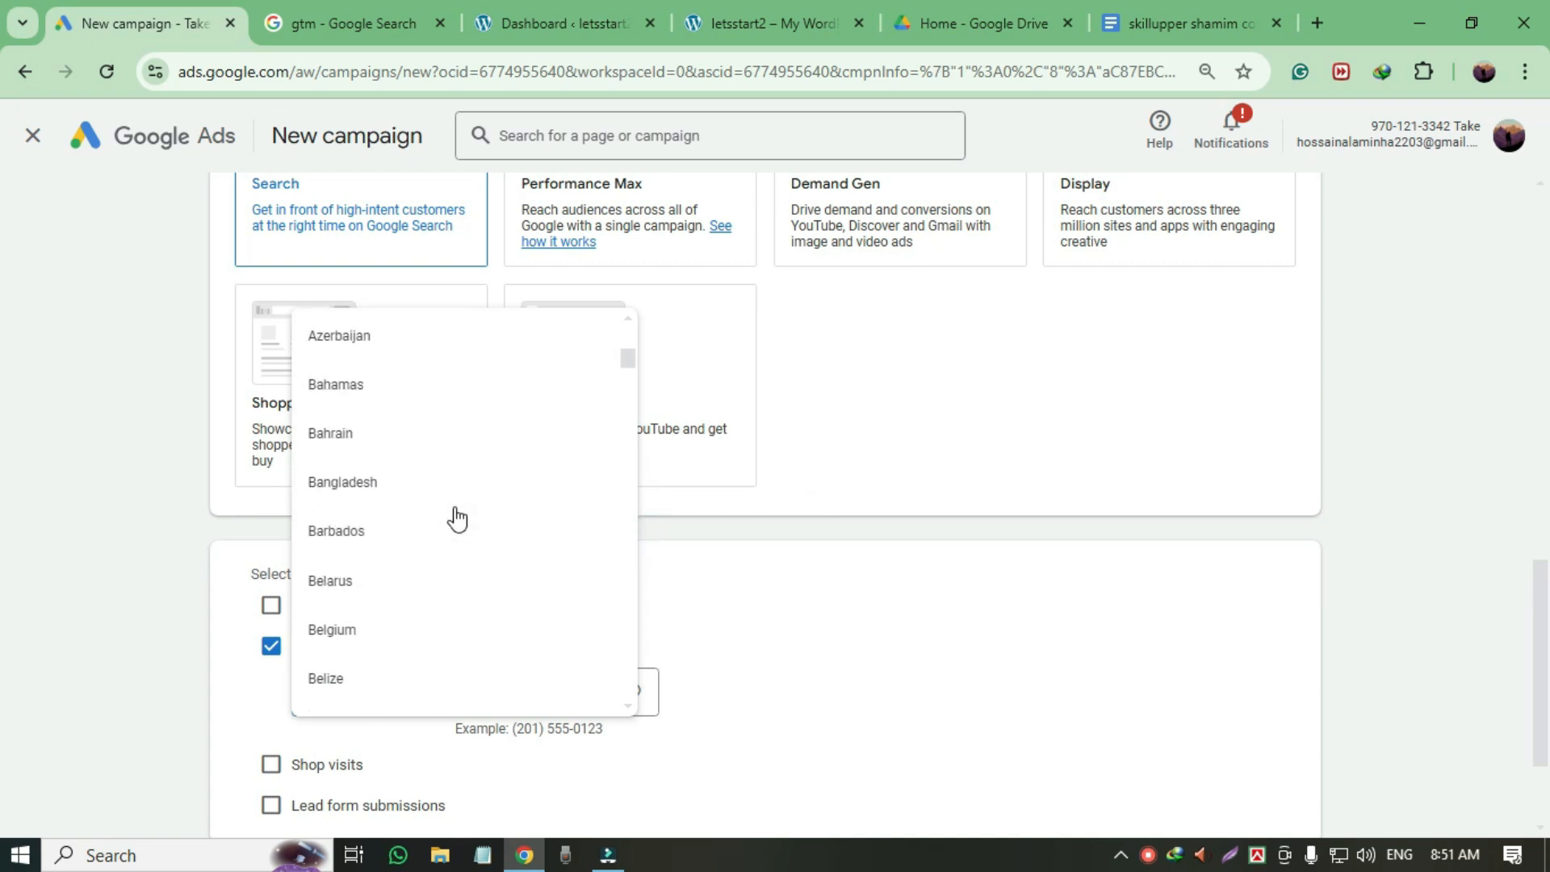
{"action": "left_click", "coordinate": [339, 494]}
{"action": "left_click", "coordinate": [569, 687]}
{"action": "left_click", "coordinate": [650, 532]}
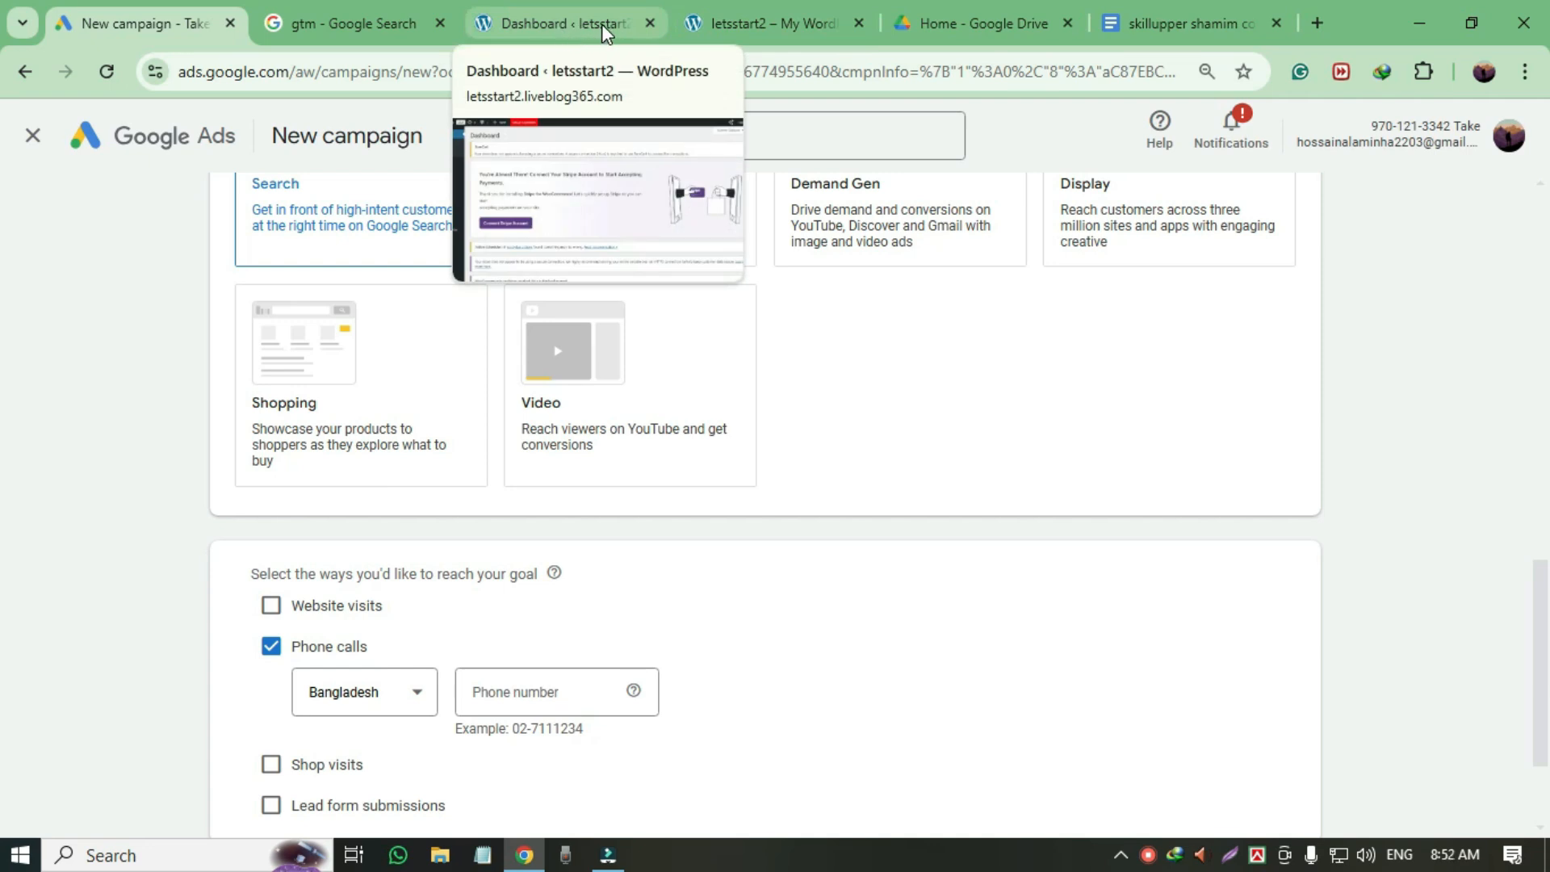
- Copy the first phone number listed on the letsstart2 website's Contact page
{"action": "left_click", "coordinate": [719, 19]}
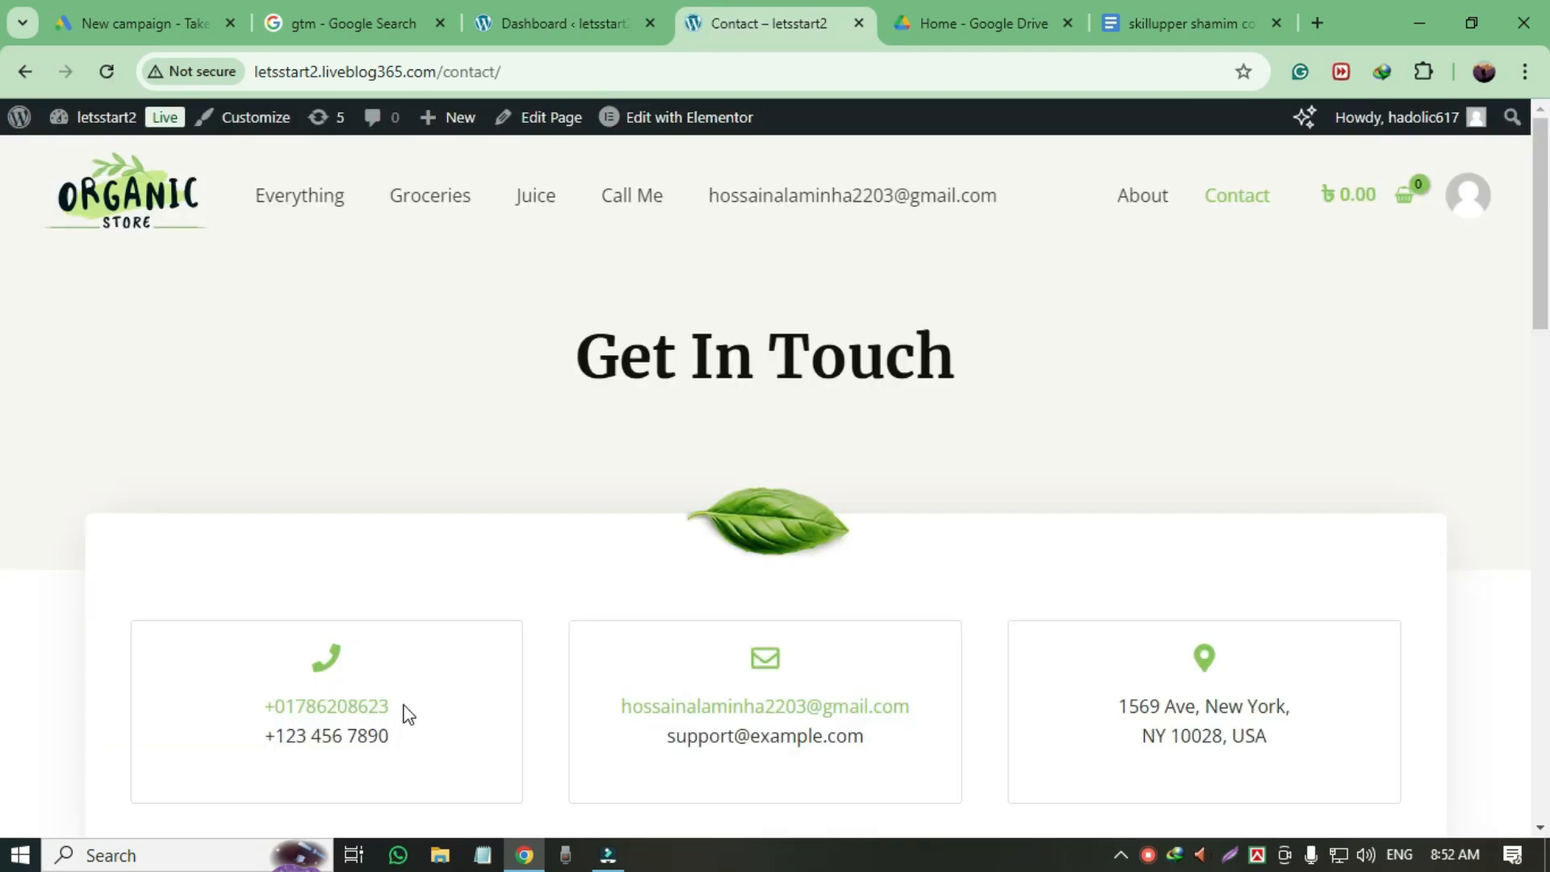
{"action": "left_click_drag", "start_coordinate": [404, 707], "coordinate": [263, 709]}
{"action": "right_click", "coordinate": [340, 715]}
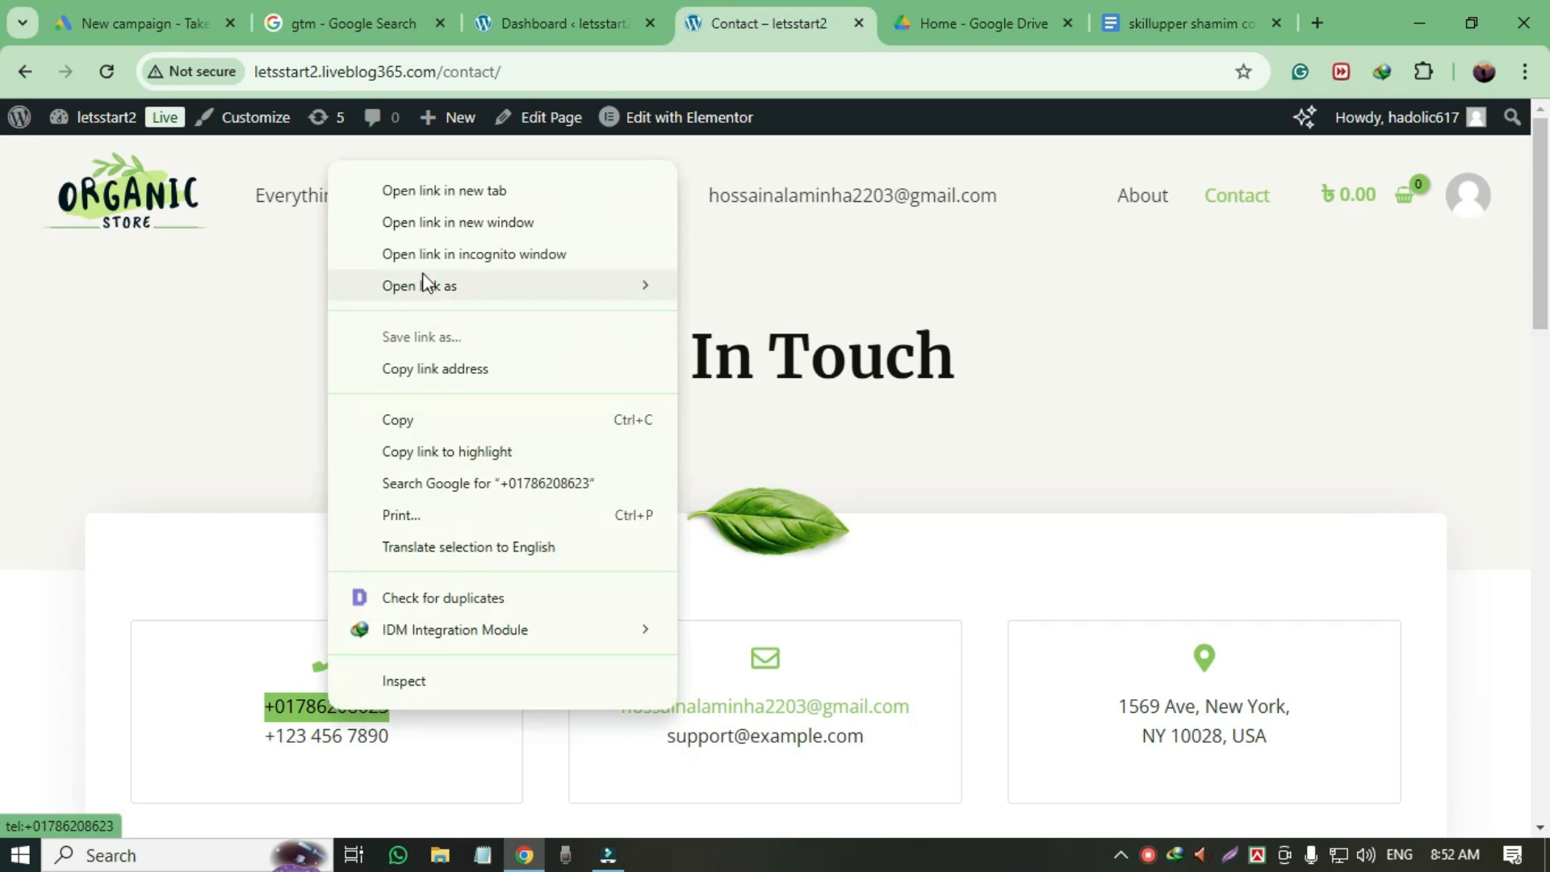
{"action": "left_click", "coordinate": [396, 420]}
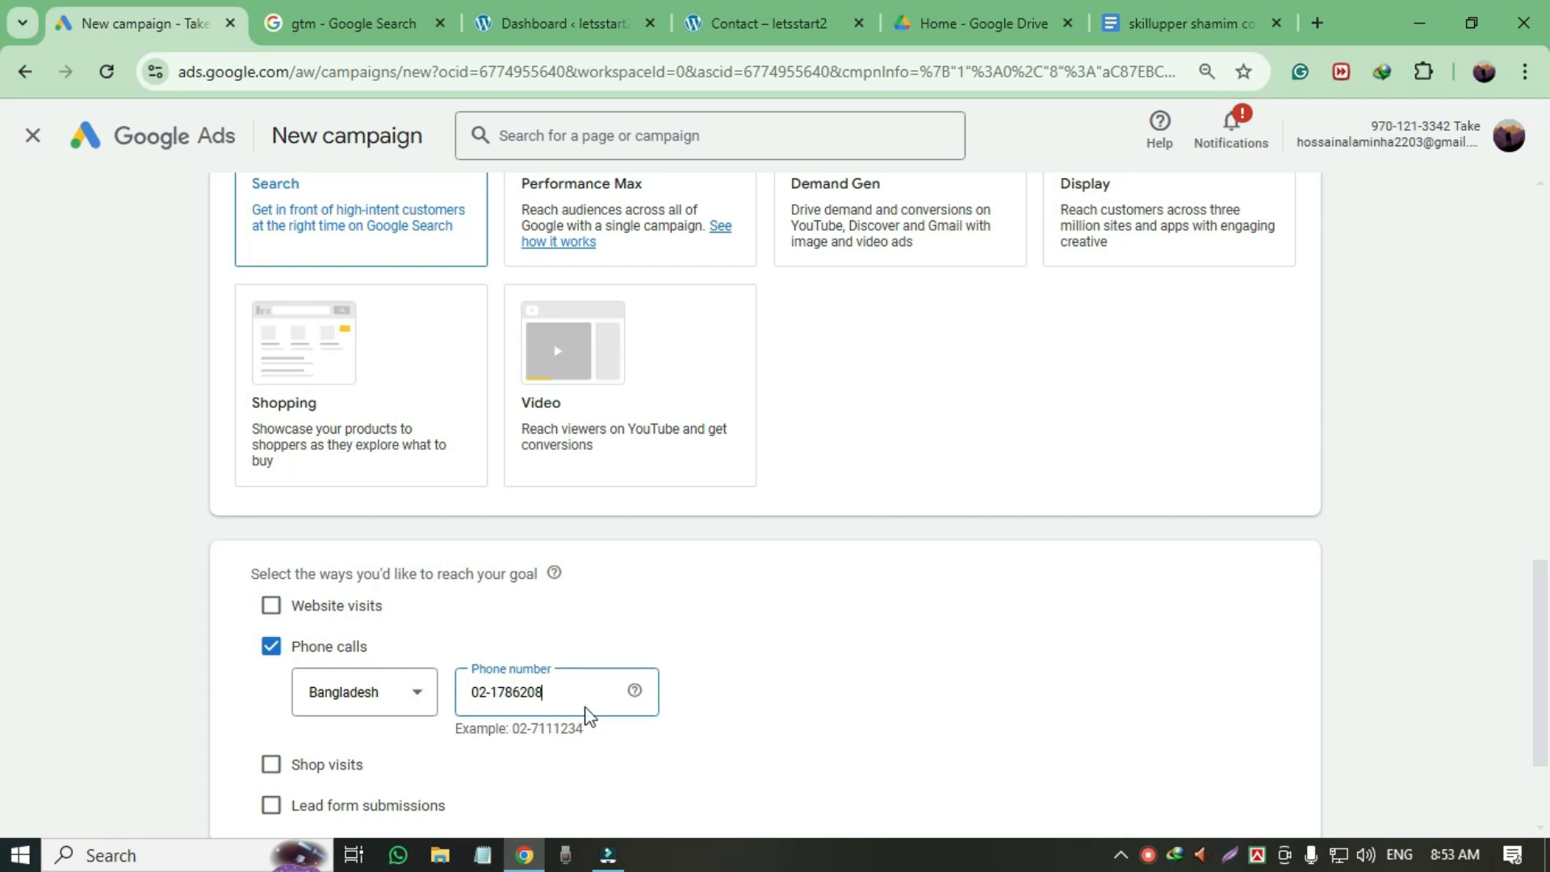
- Submit the phone-call goal settings, and replace the entered phone number with the business's full mobile number
{"action": "scroll", "coordinate": [584, 672], "scroll_direction": "down", "scroll_amount": 2}
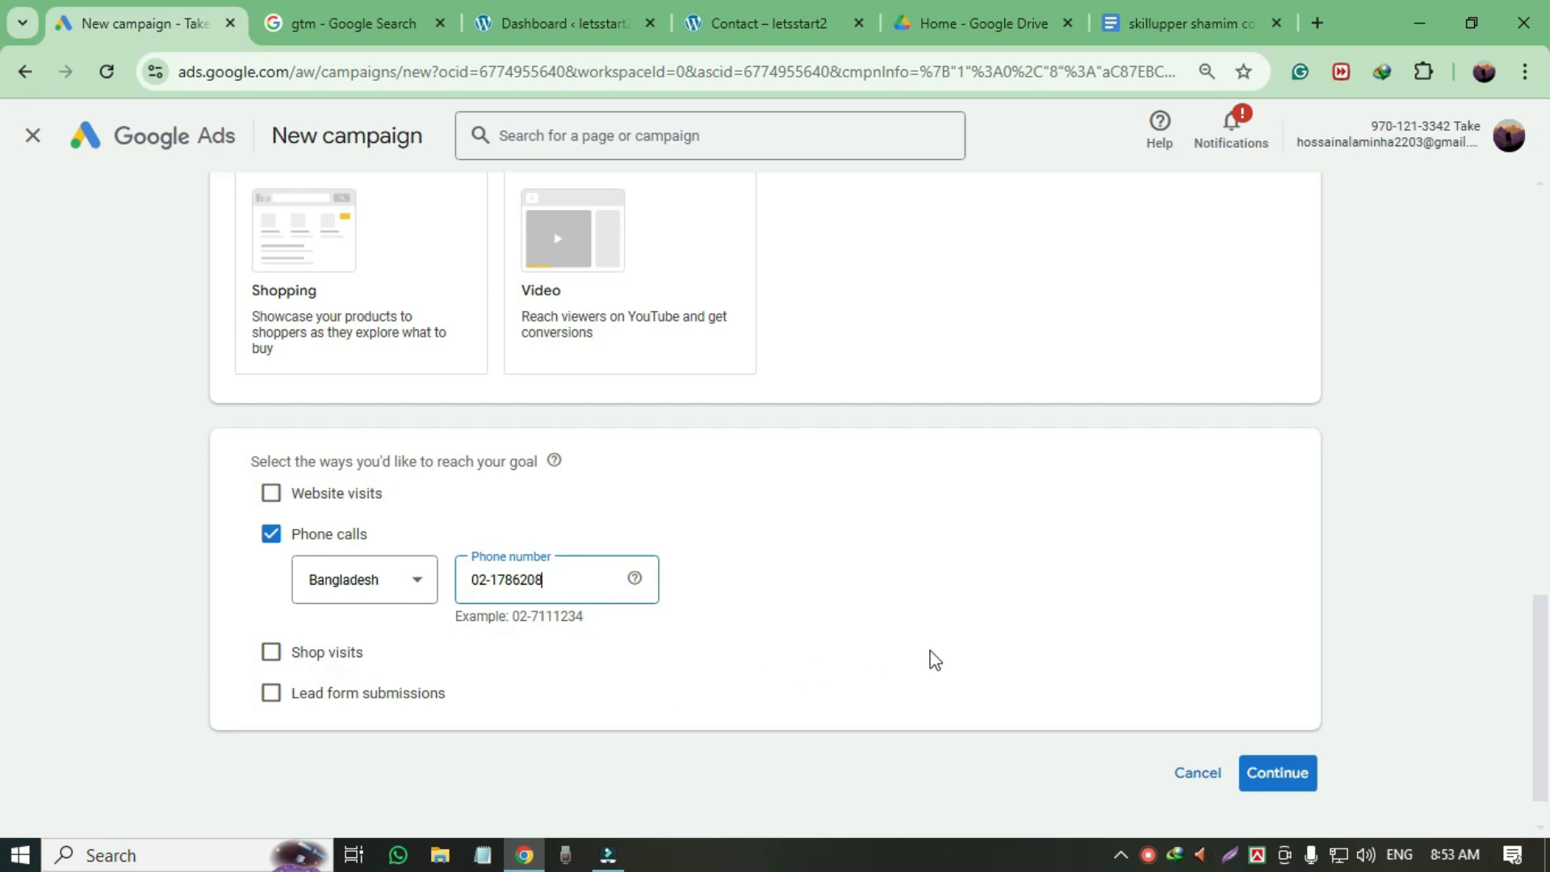
{"action": "left_click", "coordinate": [1274, 777]}
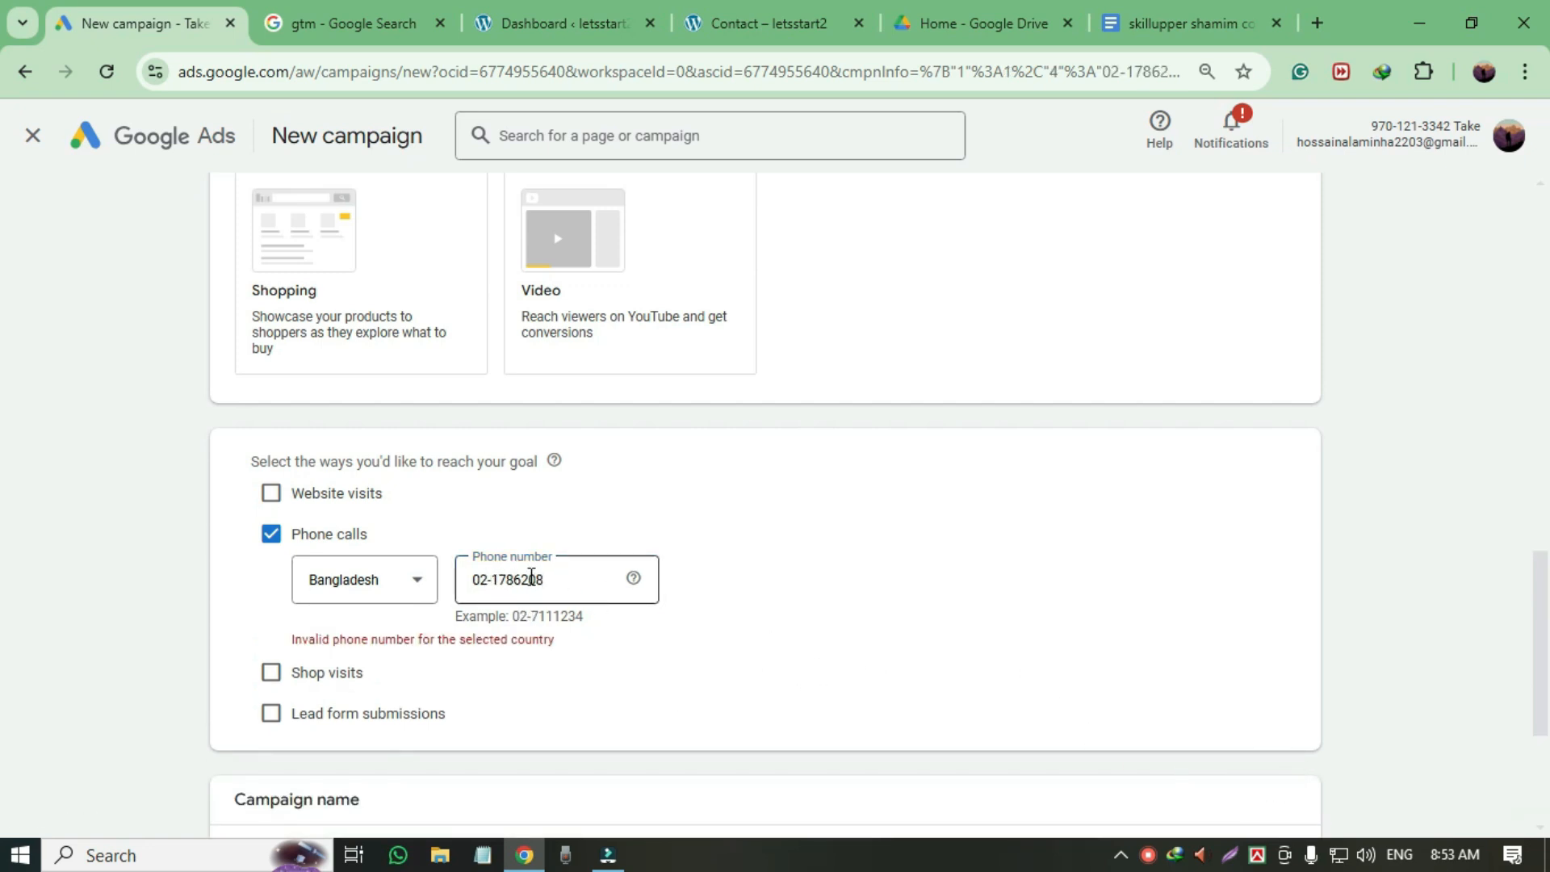
{"action": "left_click_drag", "start_coordinate": [547, 576], "coordinate": [429, 588]}
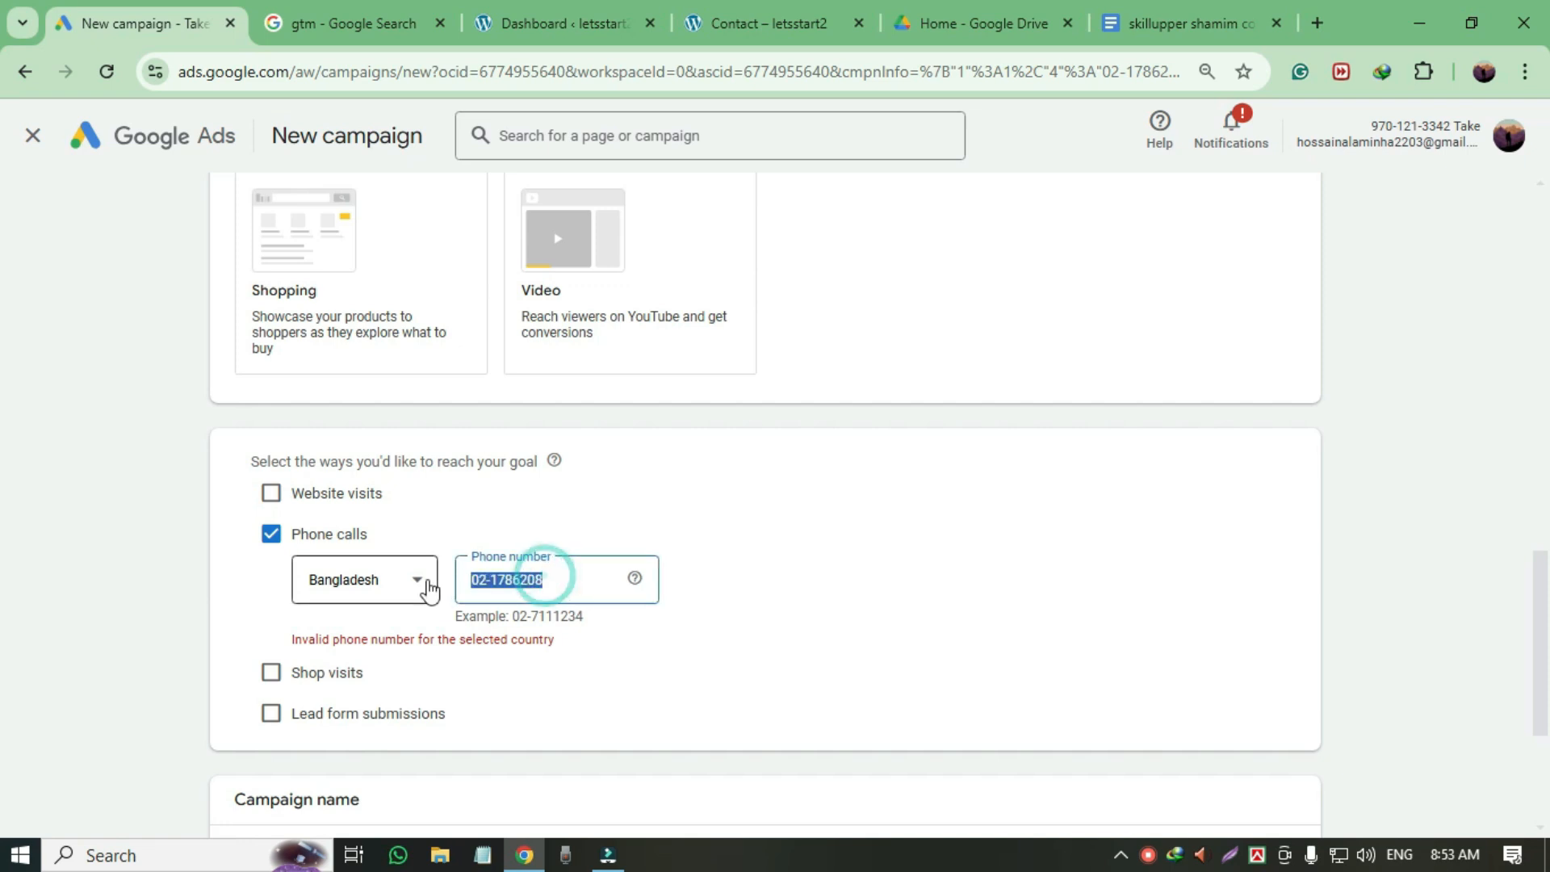
{"action": "key", "text": "BackSpace"}
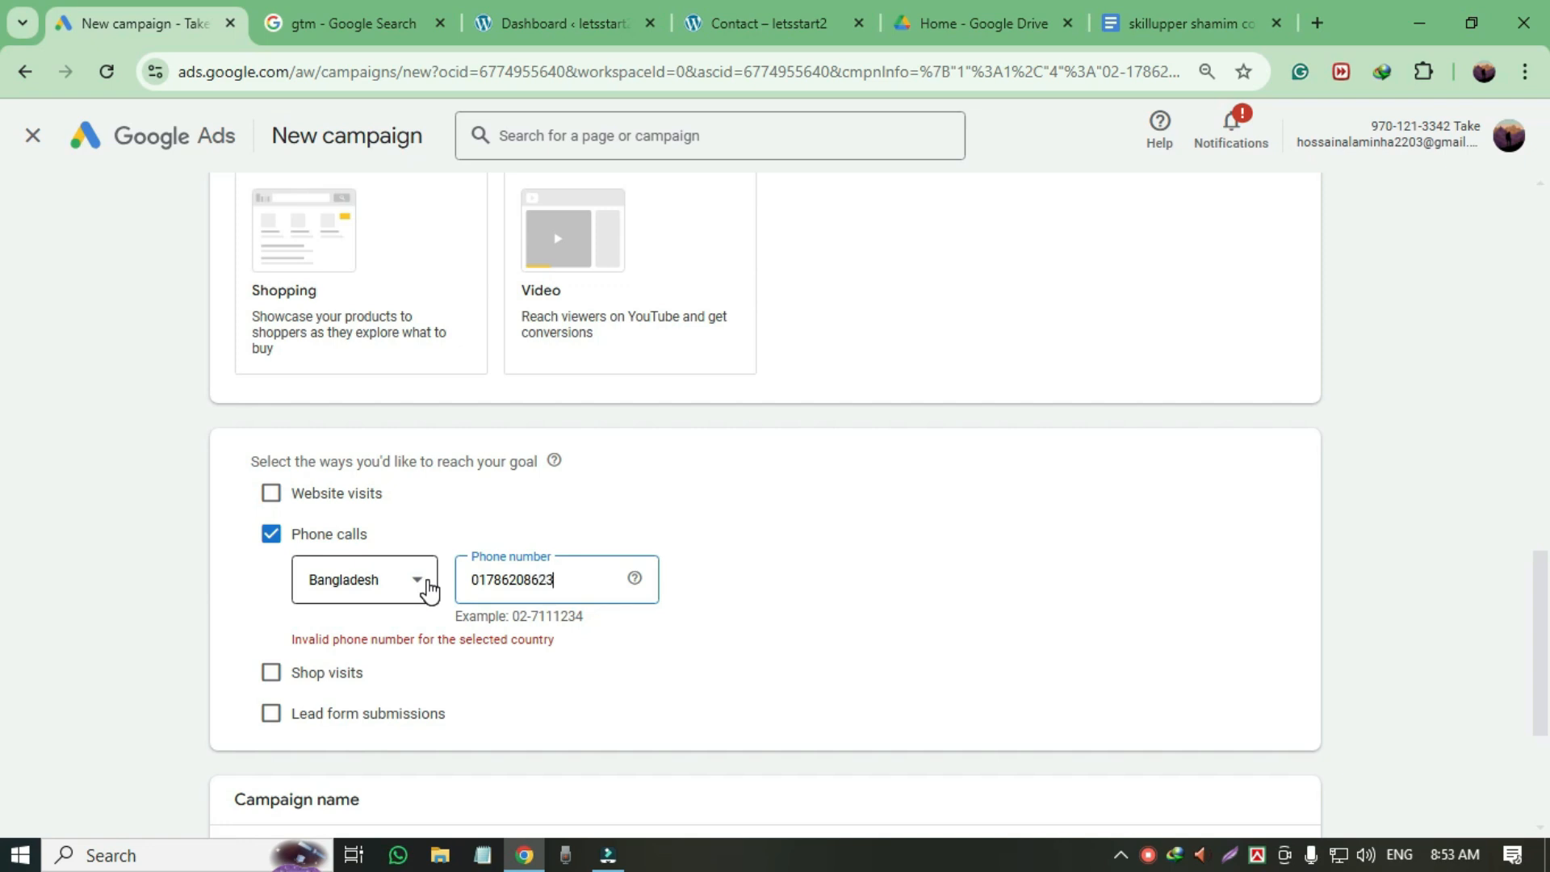
{"action": "scroll", "coordinate": [740, 678], "scroll_direction": "down", "scroll_amount": 1}
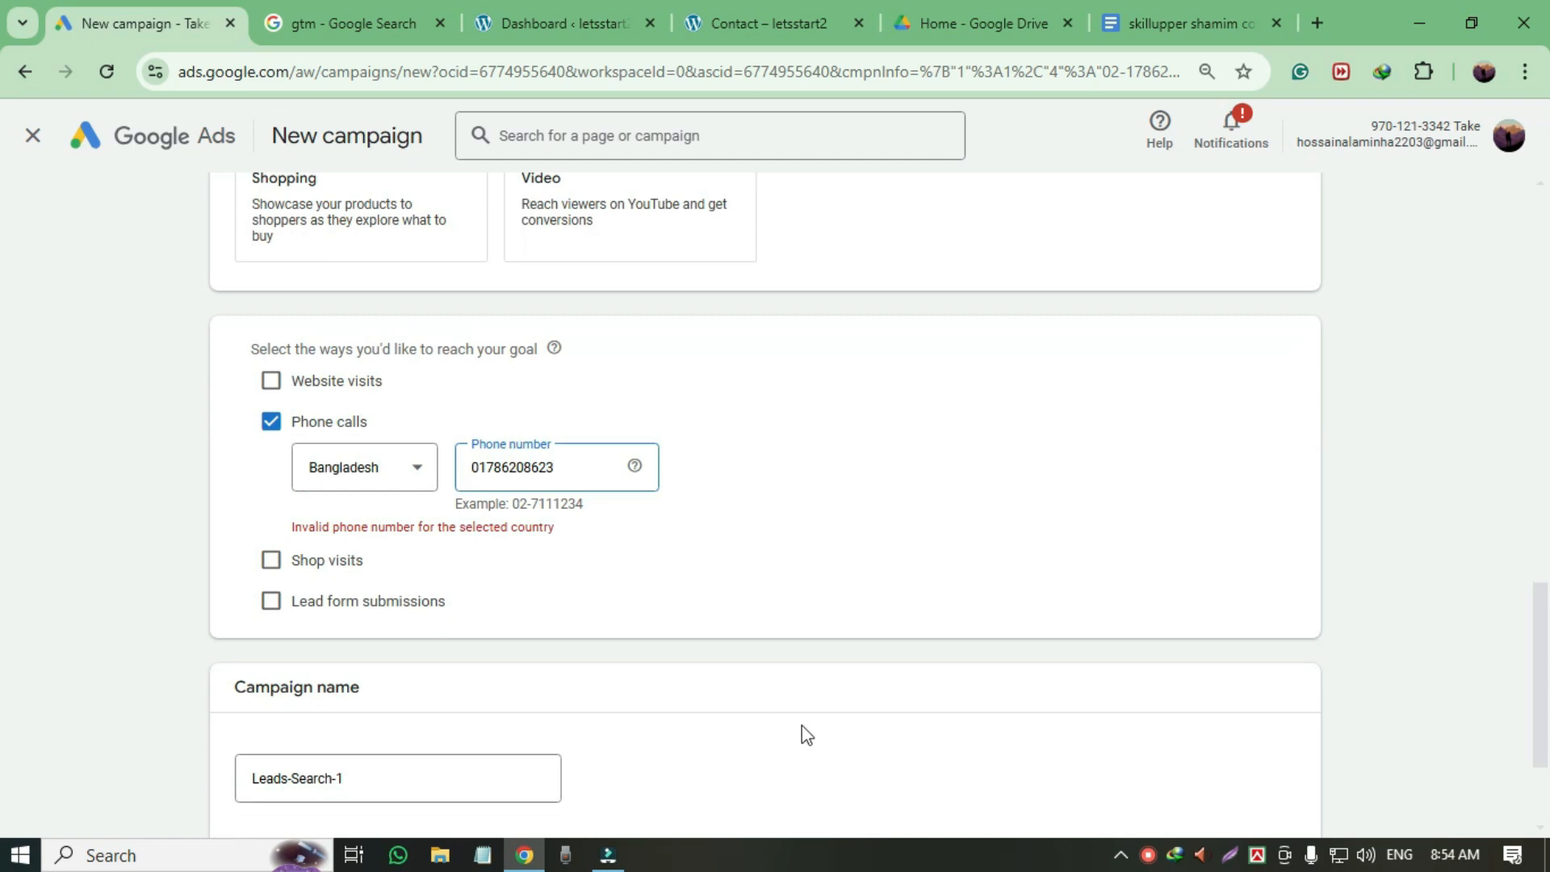
- Name the campaign "SEO Phone Call" and continue to the Bidding stage
{"action": "scroll", "coordinate": [802, 734], "scroll_direction": "down", "scroll_amount": 1}
{"action": "left_click", "coordinate": [352, 662]}
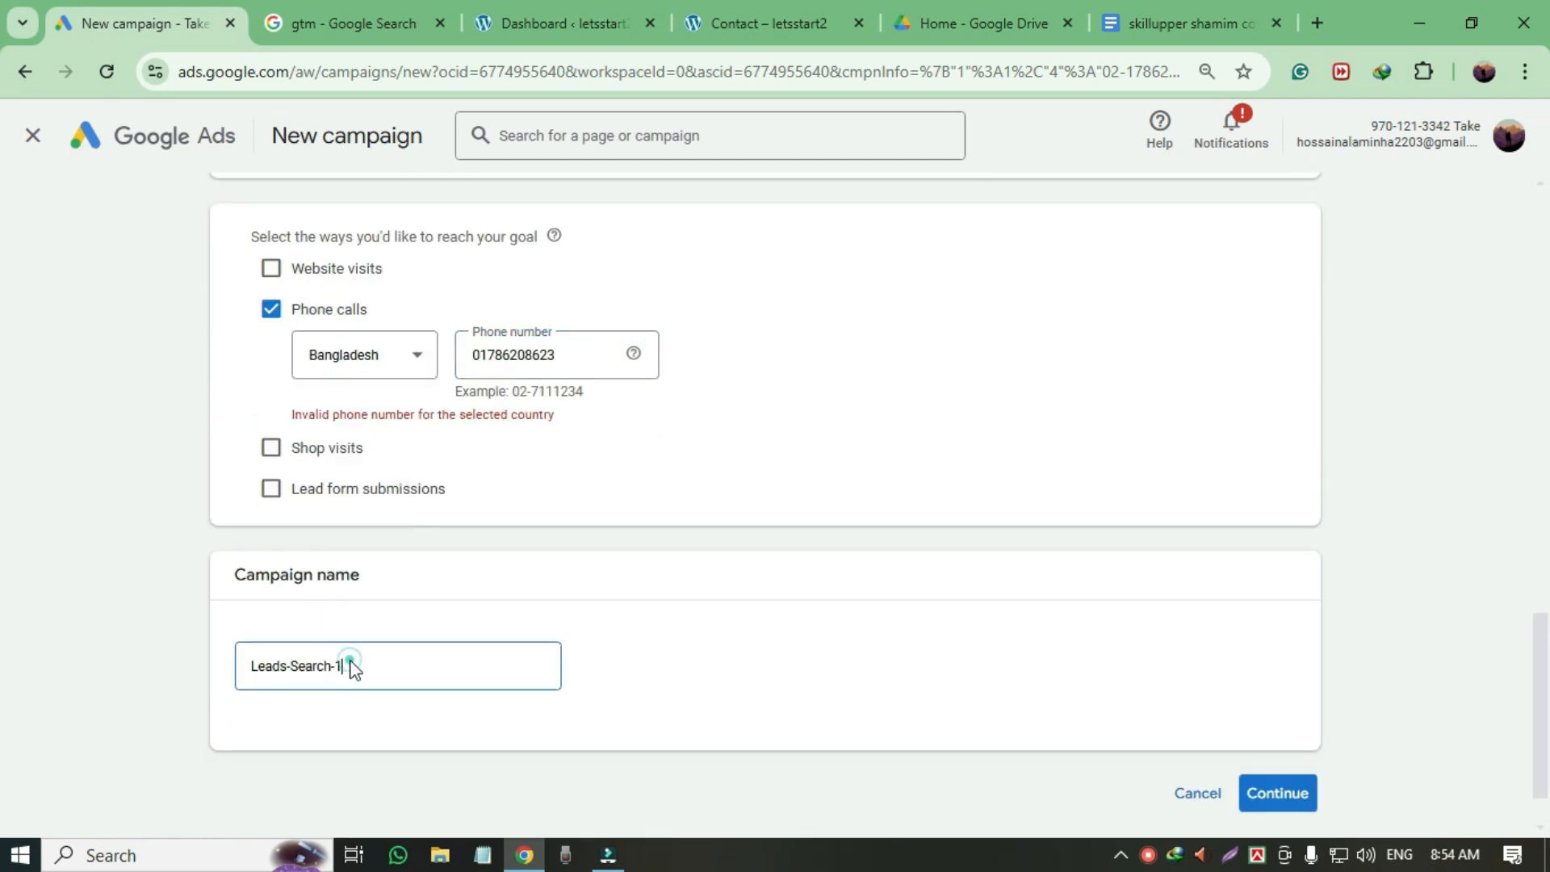
{"action": "left_click_drag", "start_coordinate": [358, 663], "coordinate": [213, 676]}
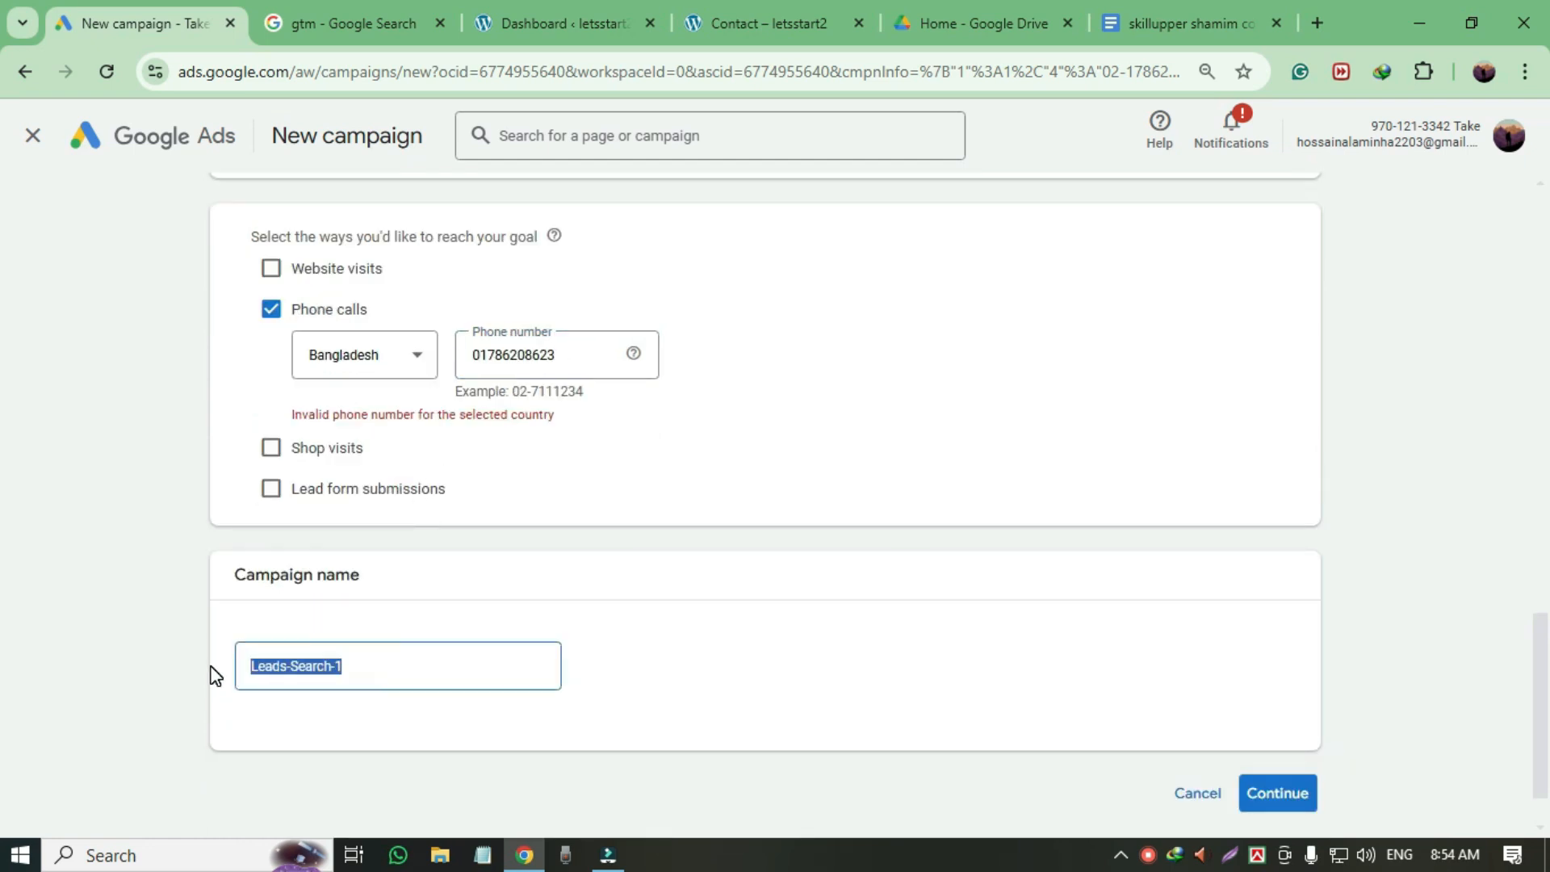
{"action": "key", "text": "ctrl+v"}
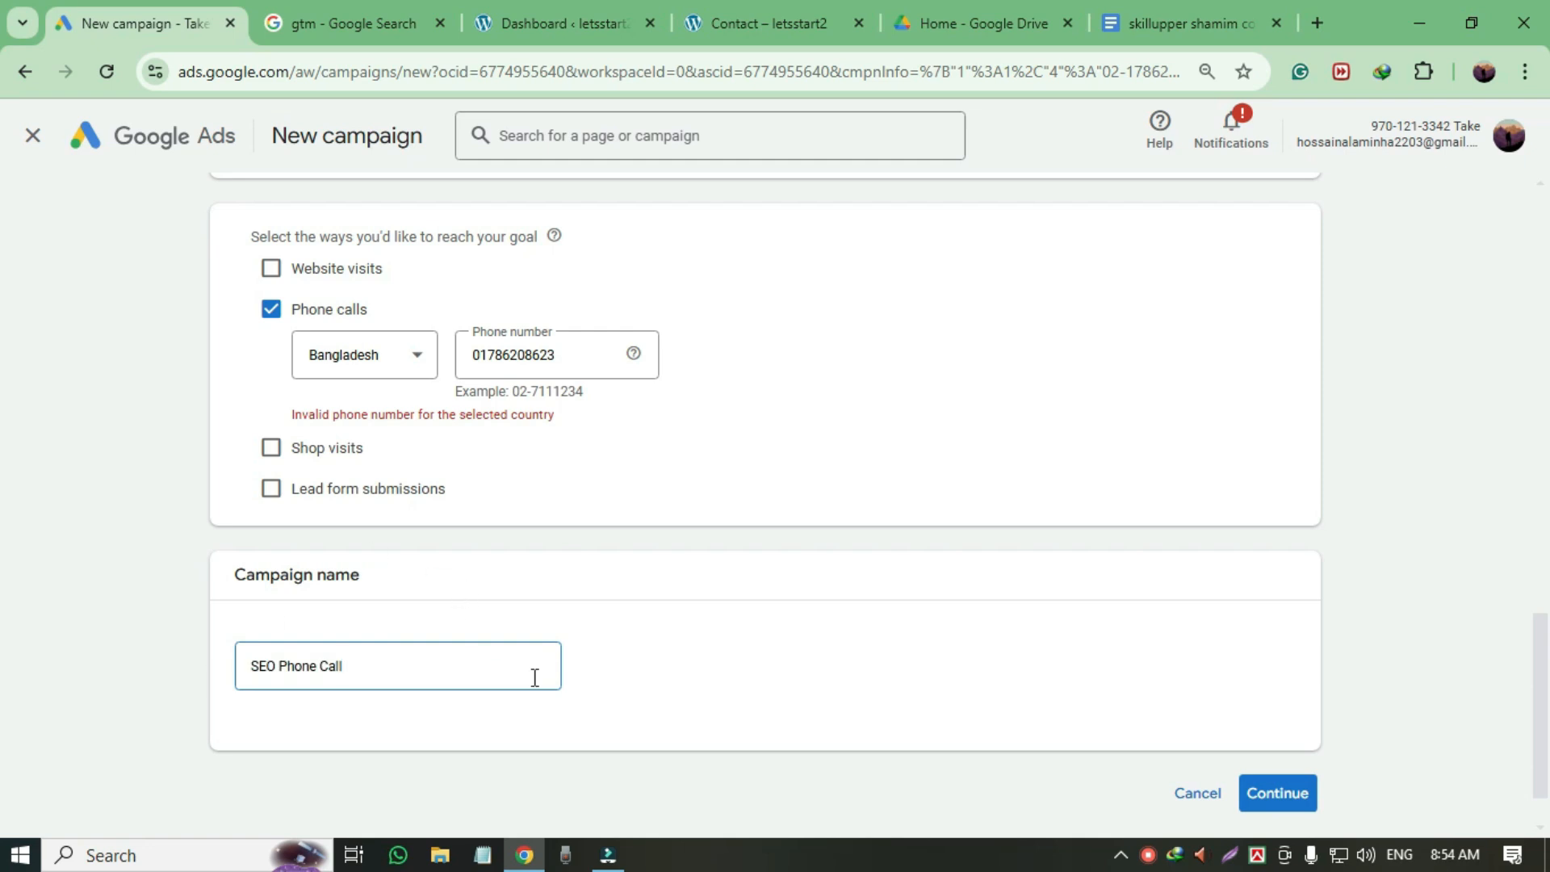
{"action": "left_click", "coordinate": [1274, 799]}
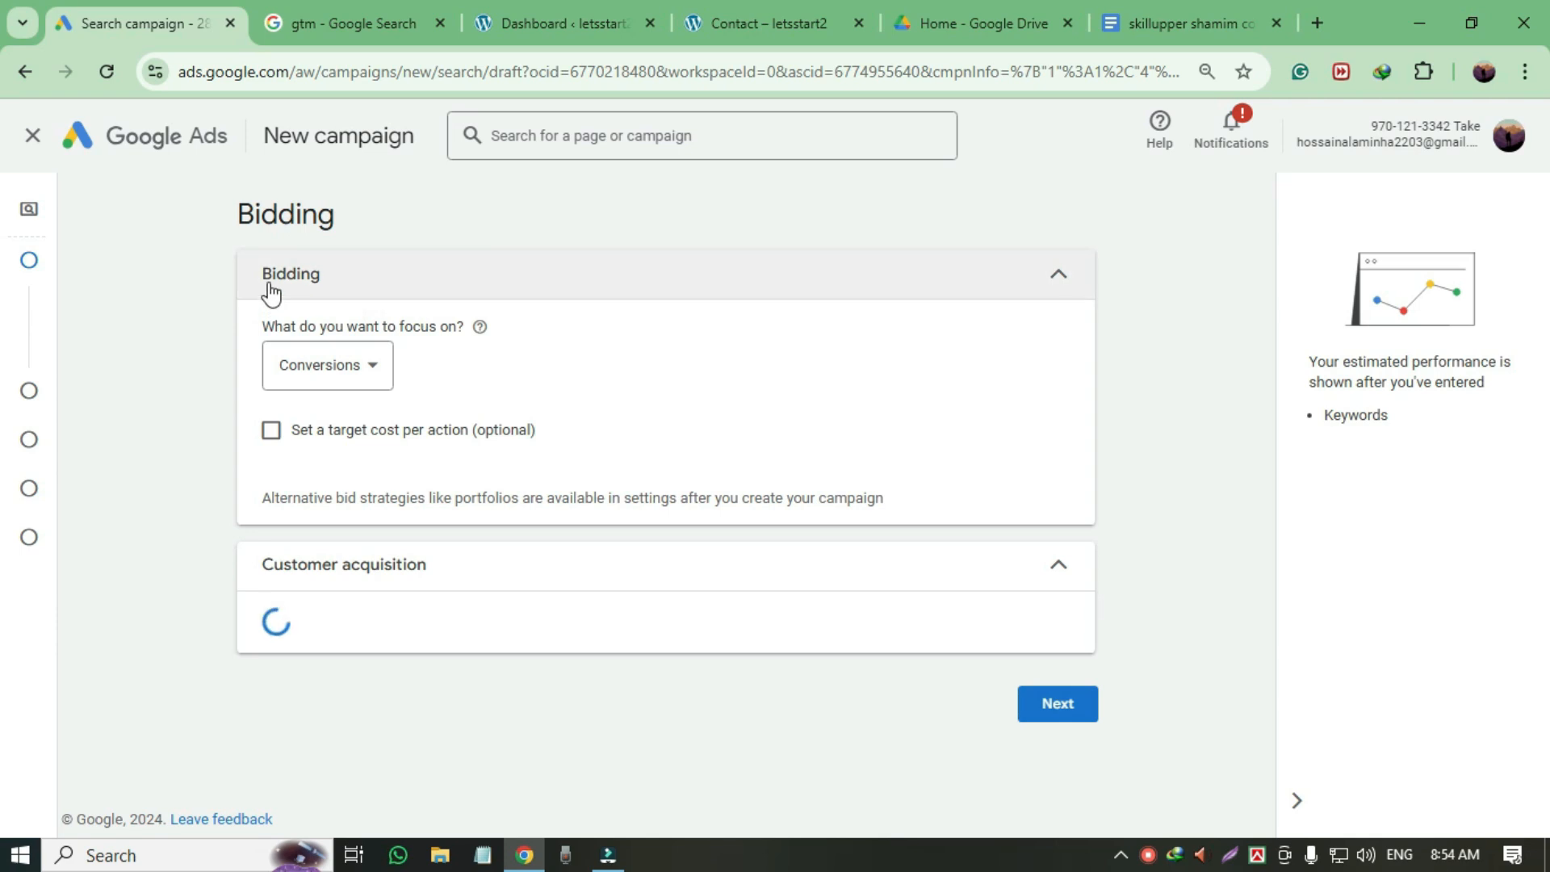
- Review the bidding focus options, keep Conversions without a target cost per action, and proceed to the campaign settings
{"action": "left_click", "coordinate": [364, 367]}
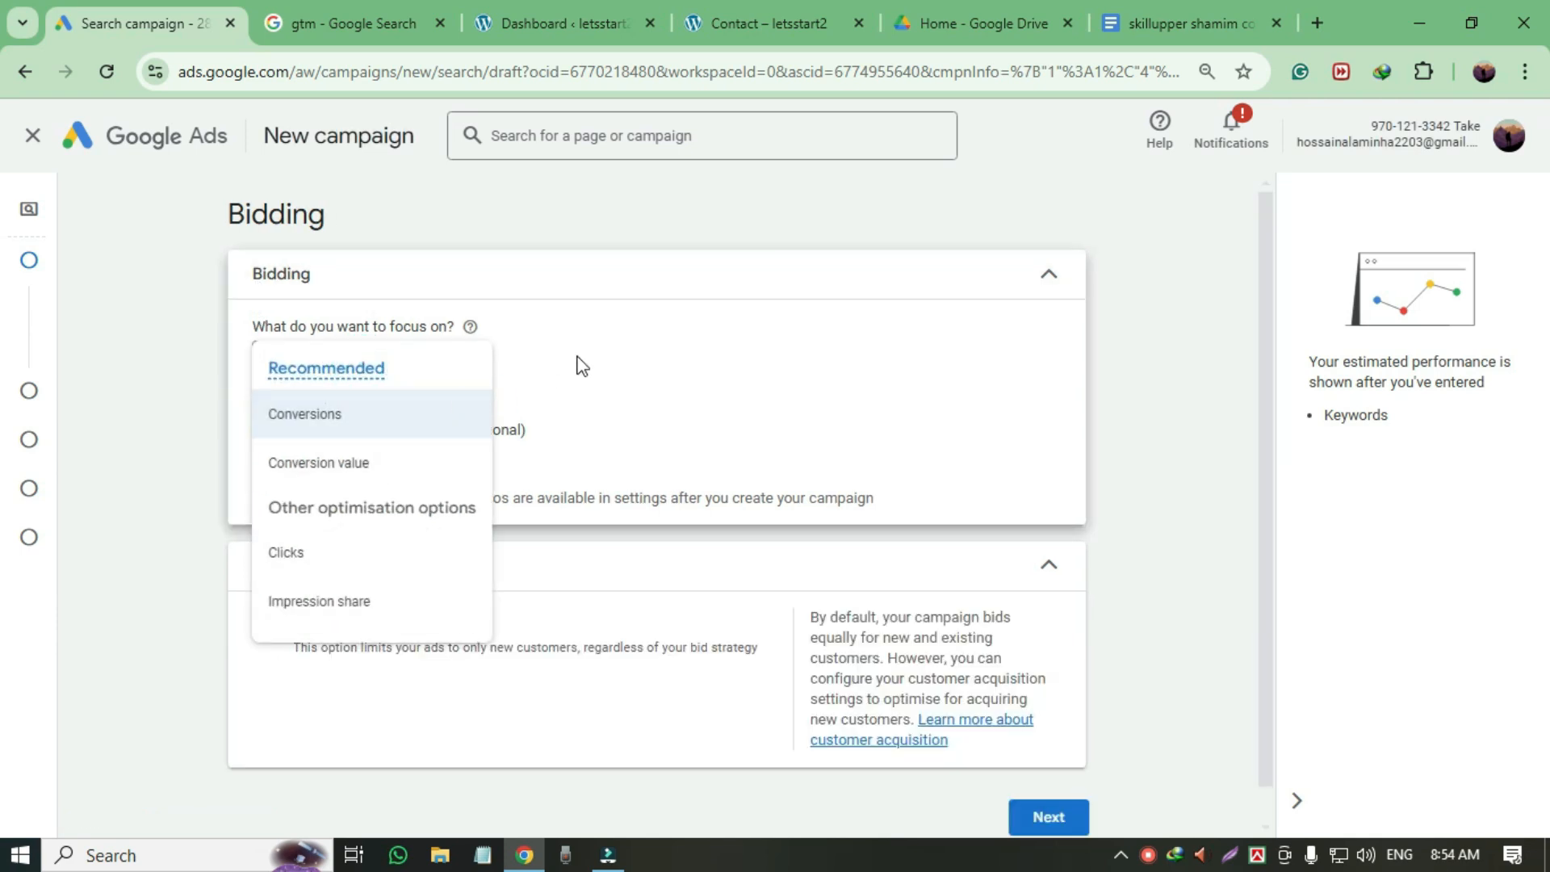
{"action": "left_click", "coordinate": [578, 323]}
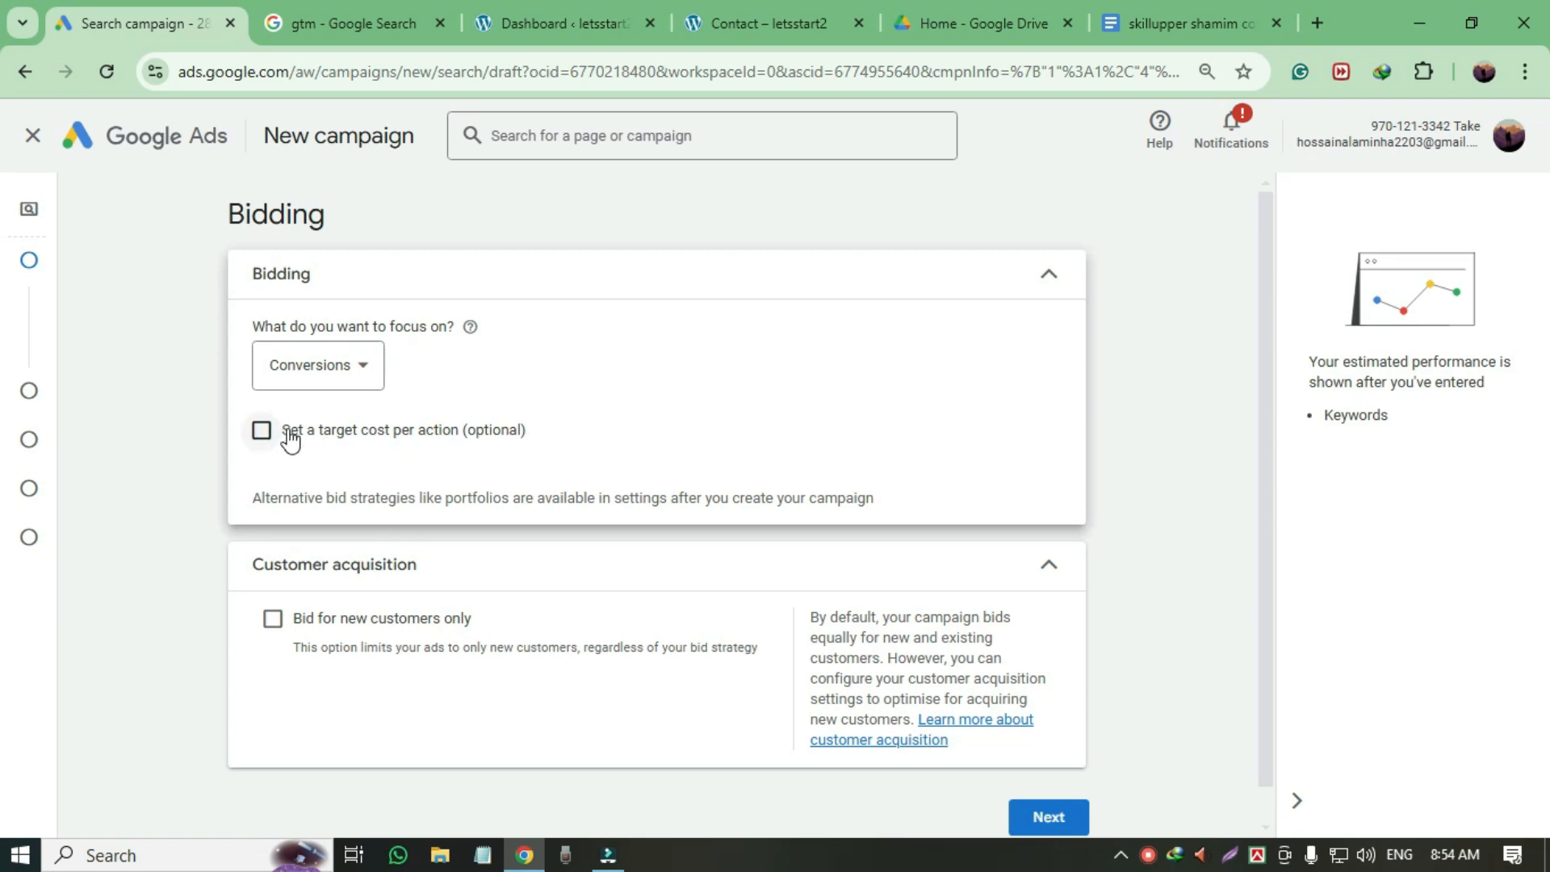
{"action": "scroll", "coordinate": [401, 452], "scroll_direction": "down", "scroll_amount": 1}
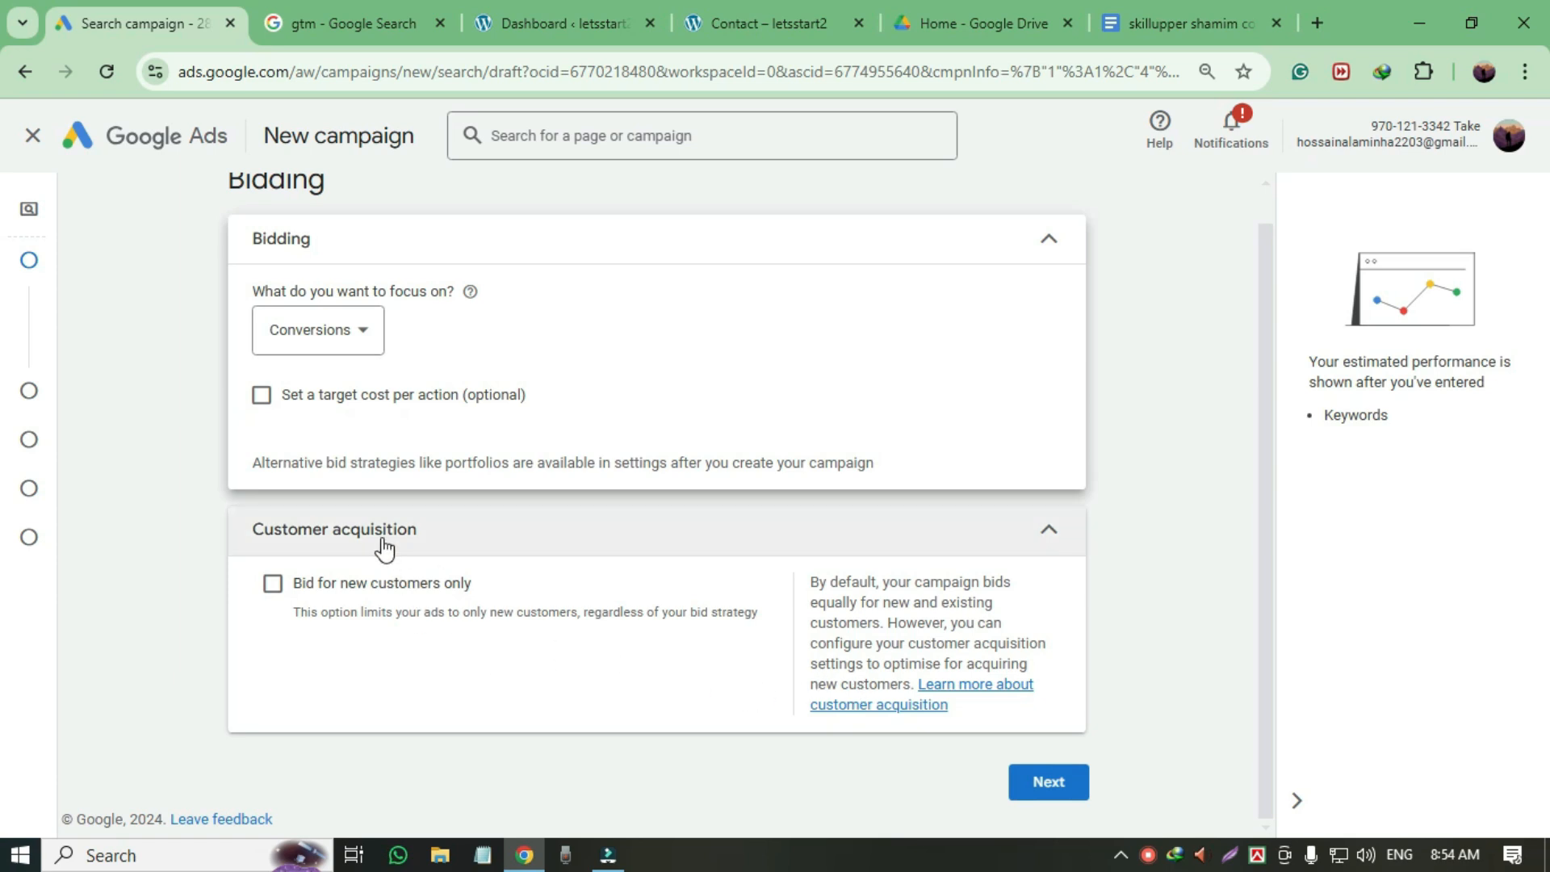
{"action": "left_click", "coordinate": [1052, 783]}
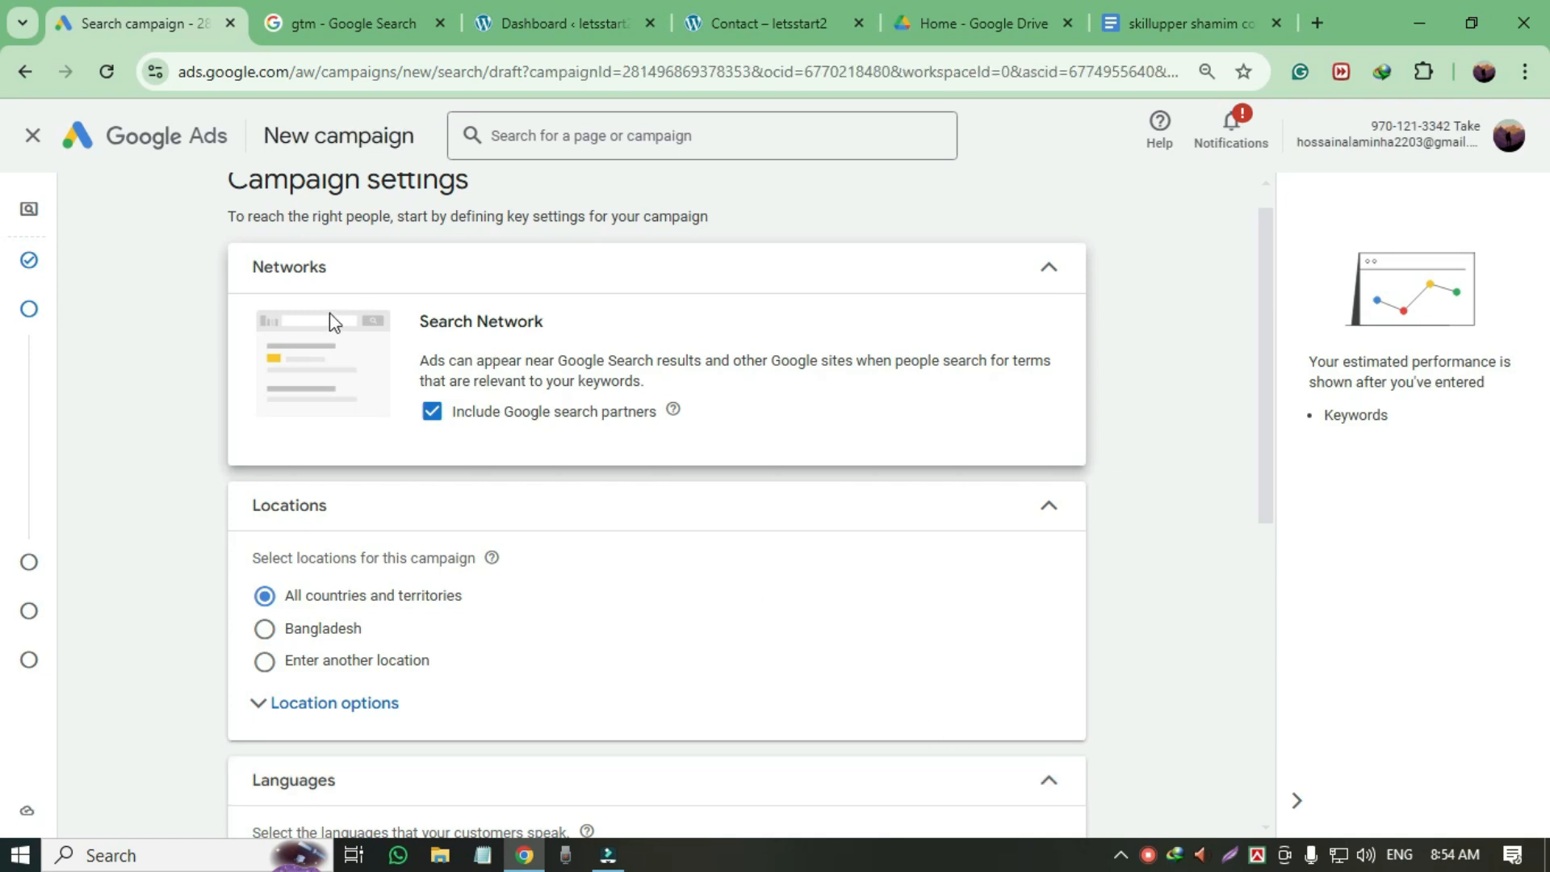
- Exclude Google search partners from the Search Network and set the campaign's location to Bangladesh
{"action": "left_click", "coordinate": [431, 415]}
{"action": "scroll", "coordinate": [479, 376], "scroll_direction": "down", "scroll_amount": 1}
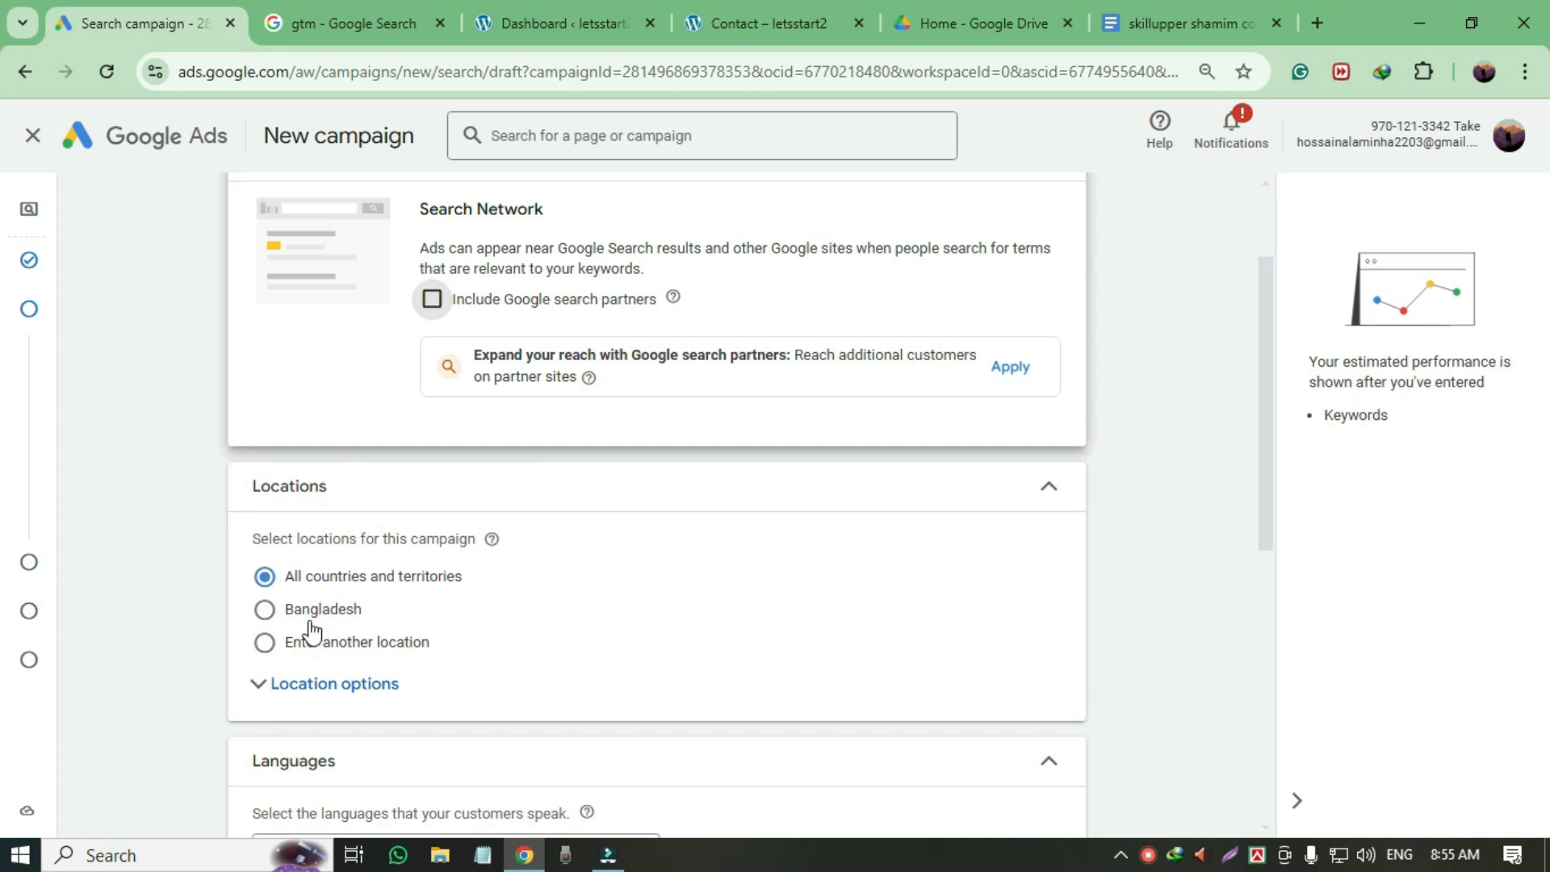
{"action": "left_click", "coordinate": [282, 619]}
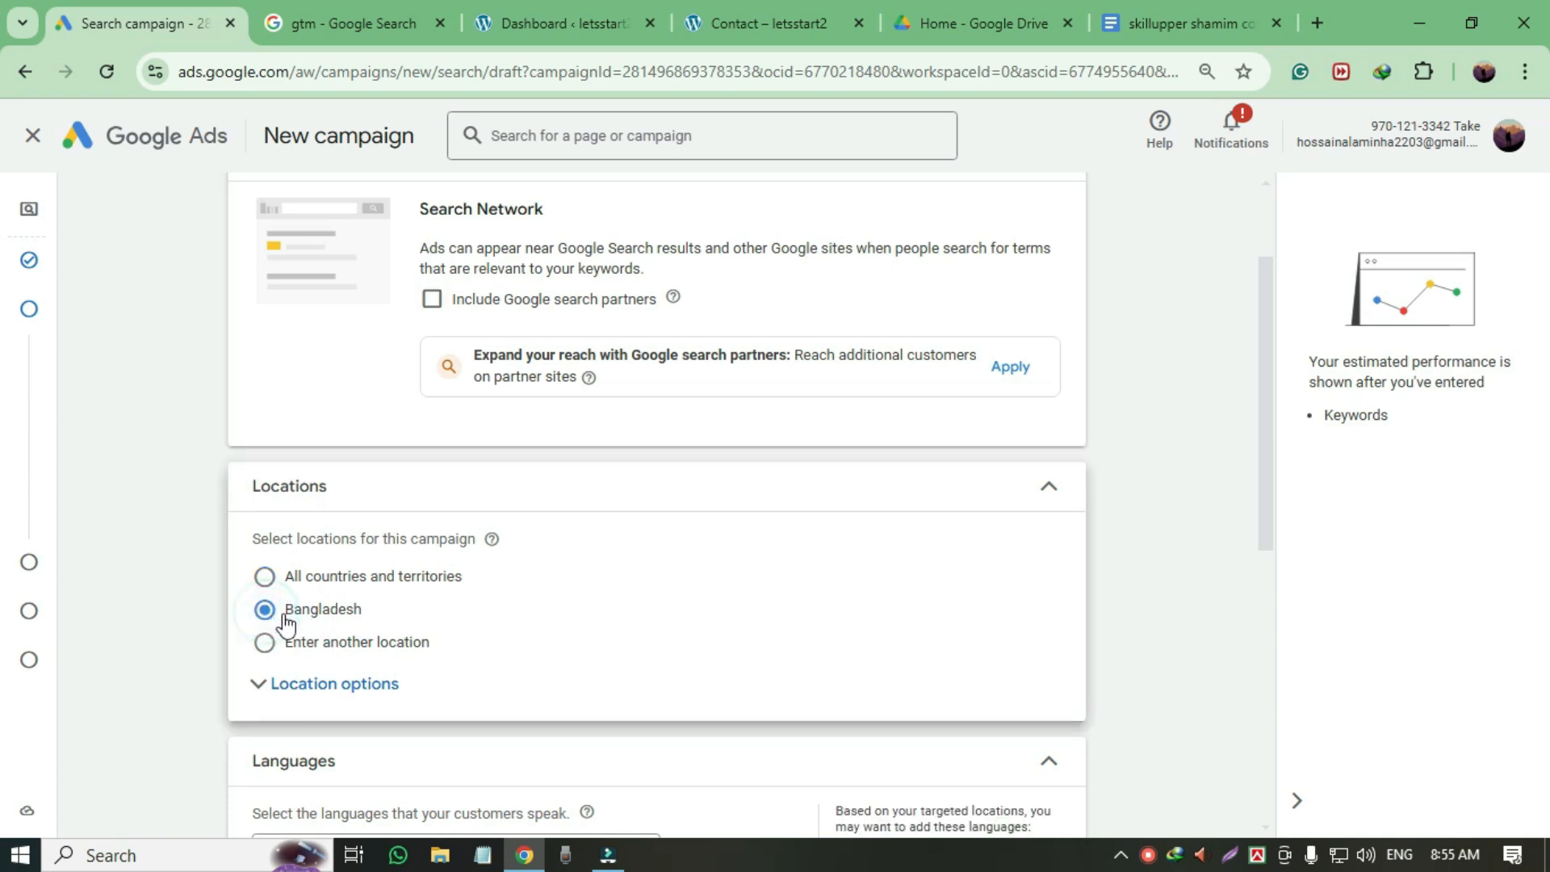
- Expand the additional campaign settings below the broad match option and open the ad schedule for editing
{"action": "scroll", "coordinate": [560, 602], "scroll_direction": "down", "scroll_amount": 4}
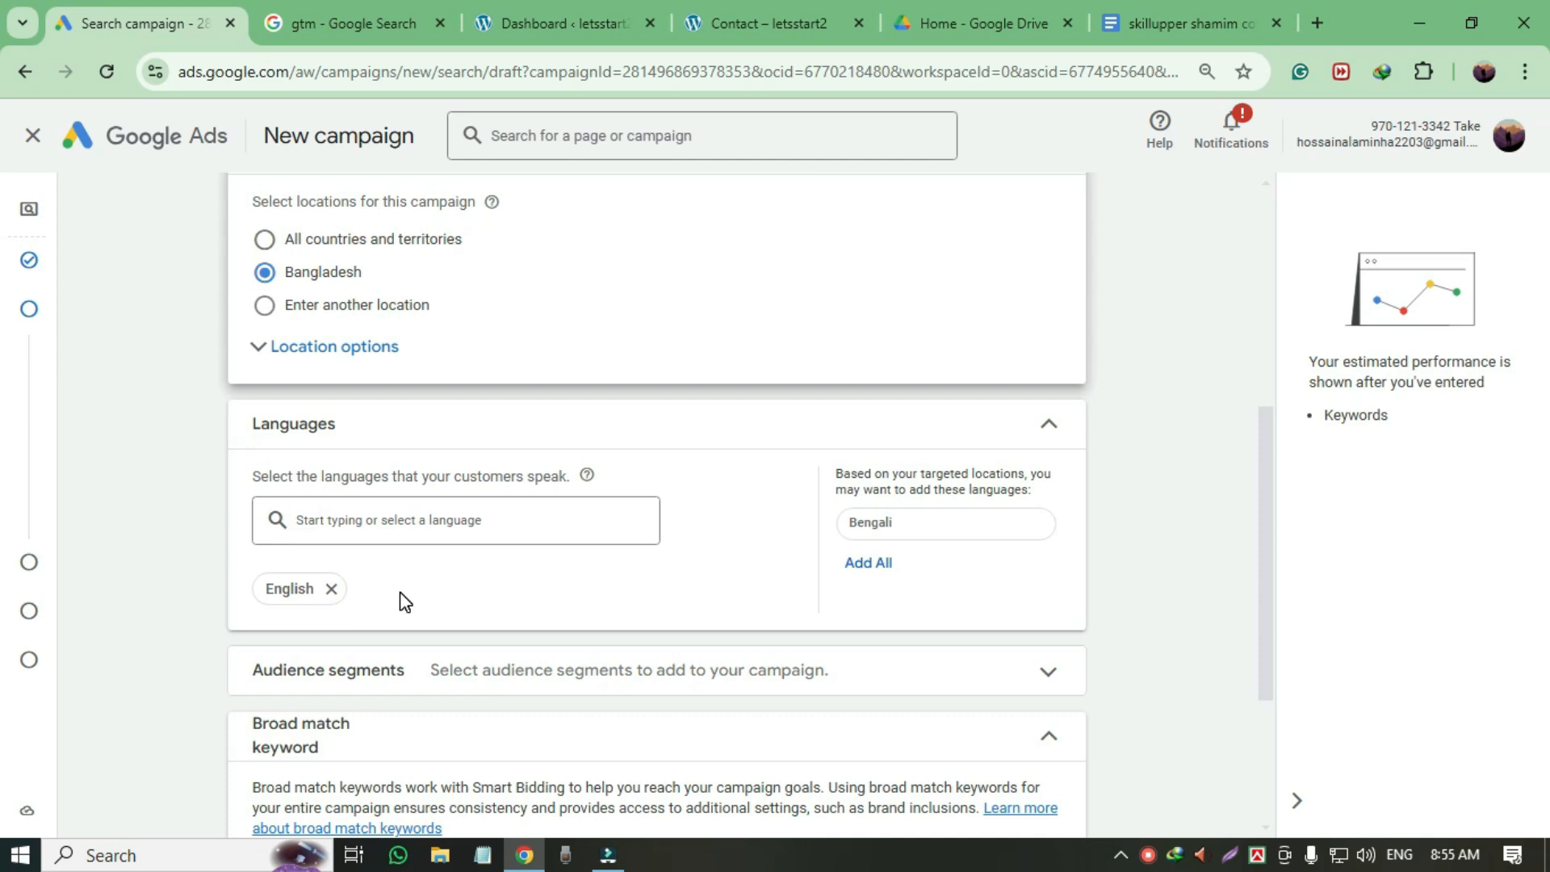
{"action": "scroll", "coordinate": [405, 601], "scroll_direction": "down", "scroll_amount": 1}
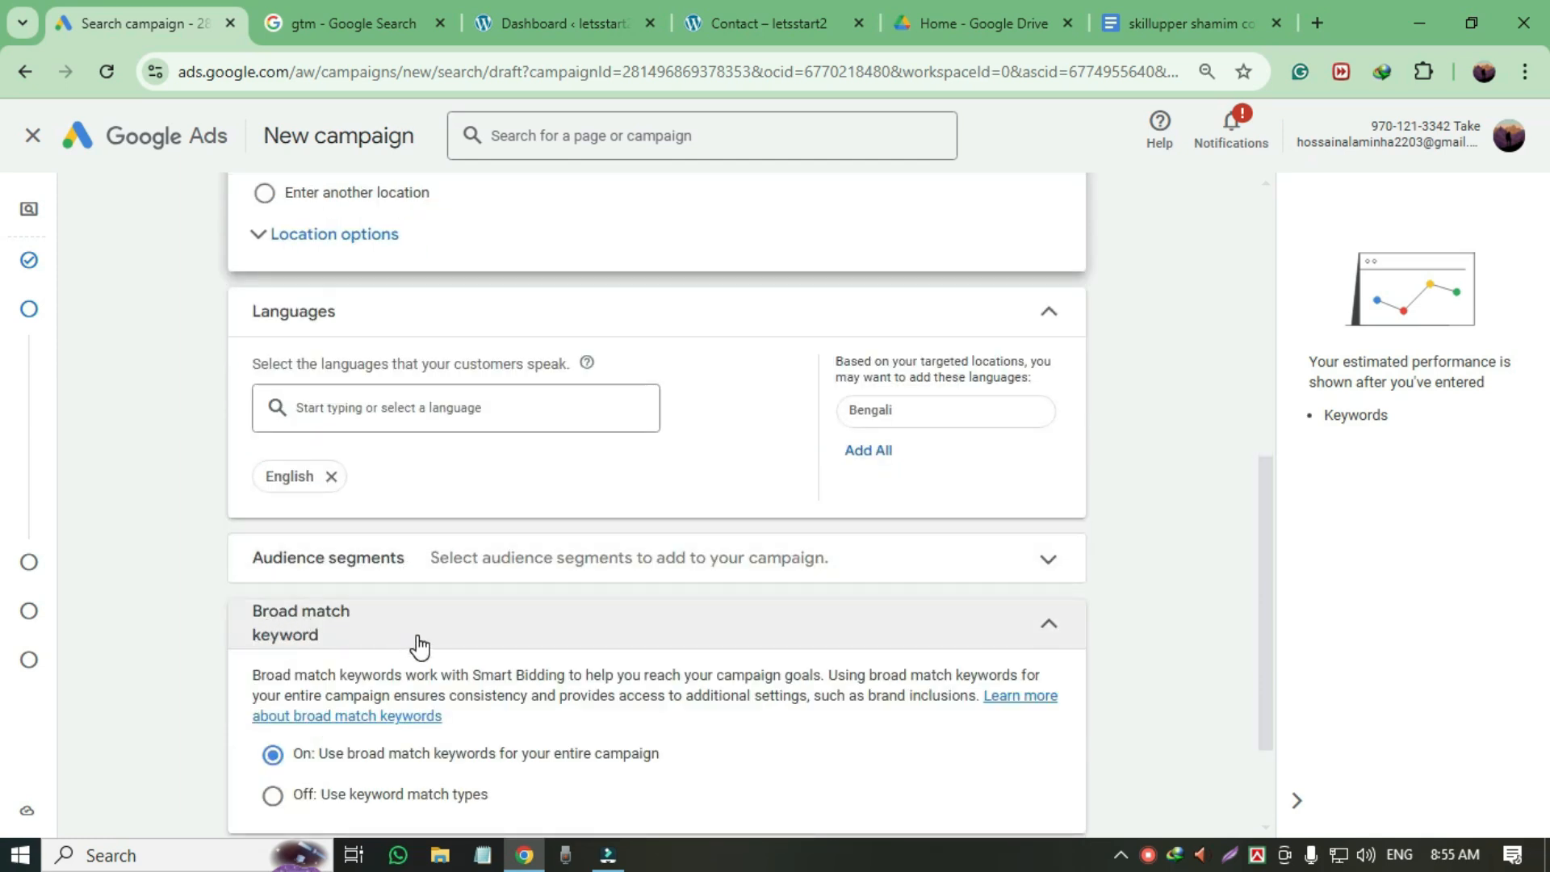
{"action": "scroll", "coordinate": [416, 643], "scroll_direction": "down", "scroll_amount": 2}
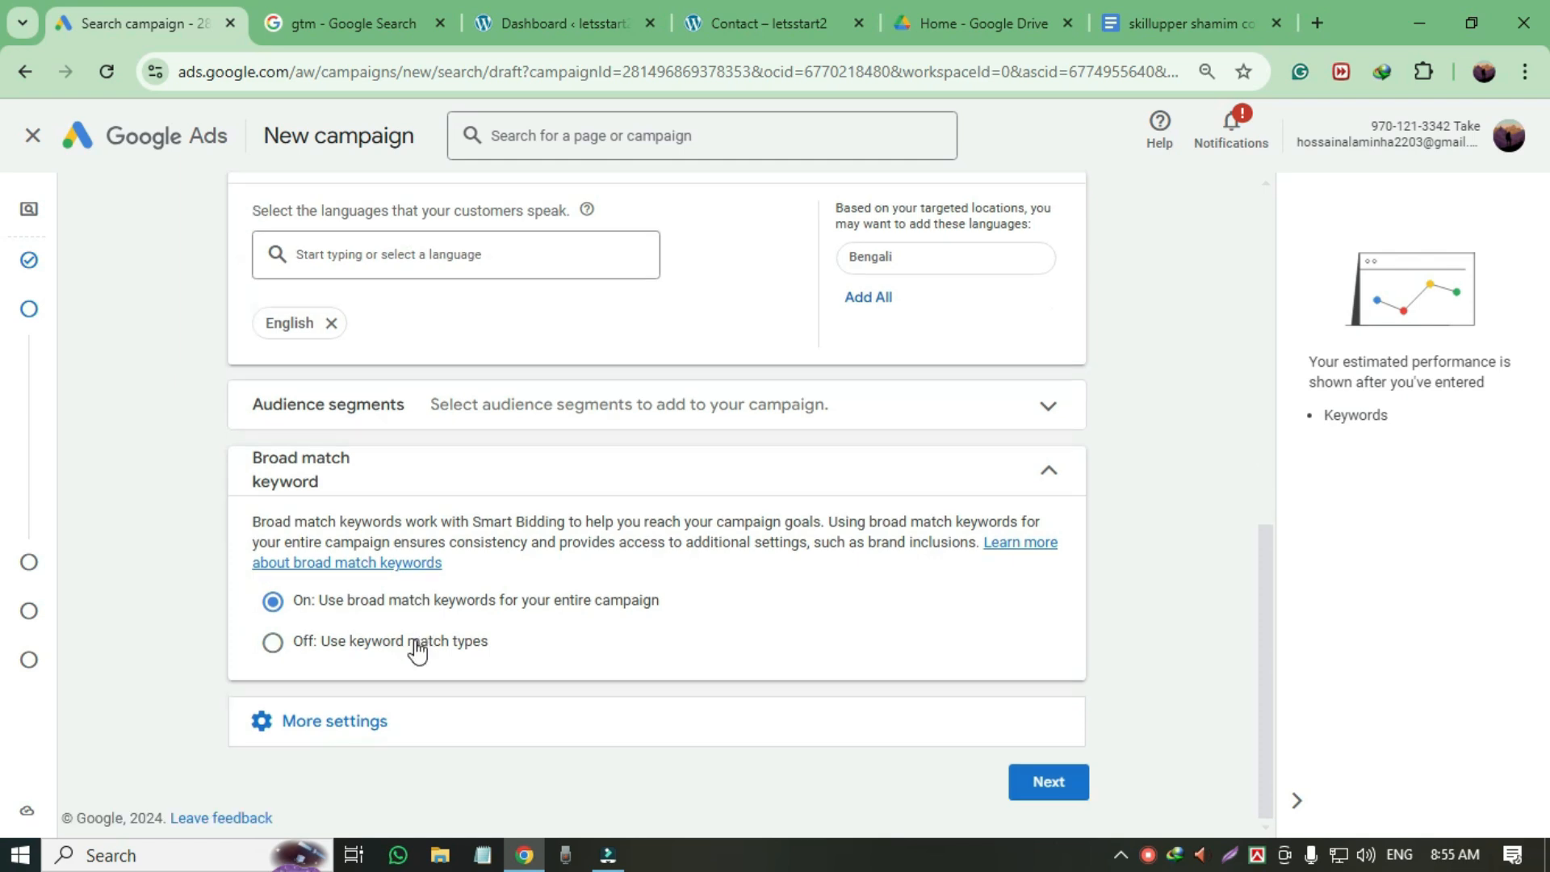
{"action": "left_click", "coordinate": [310, 727]}
{"action": "scroll", "coordinate": [419, 692], "scroll_direction": "down", "scroll_amount": 1}
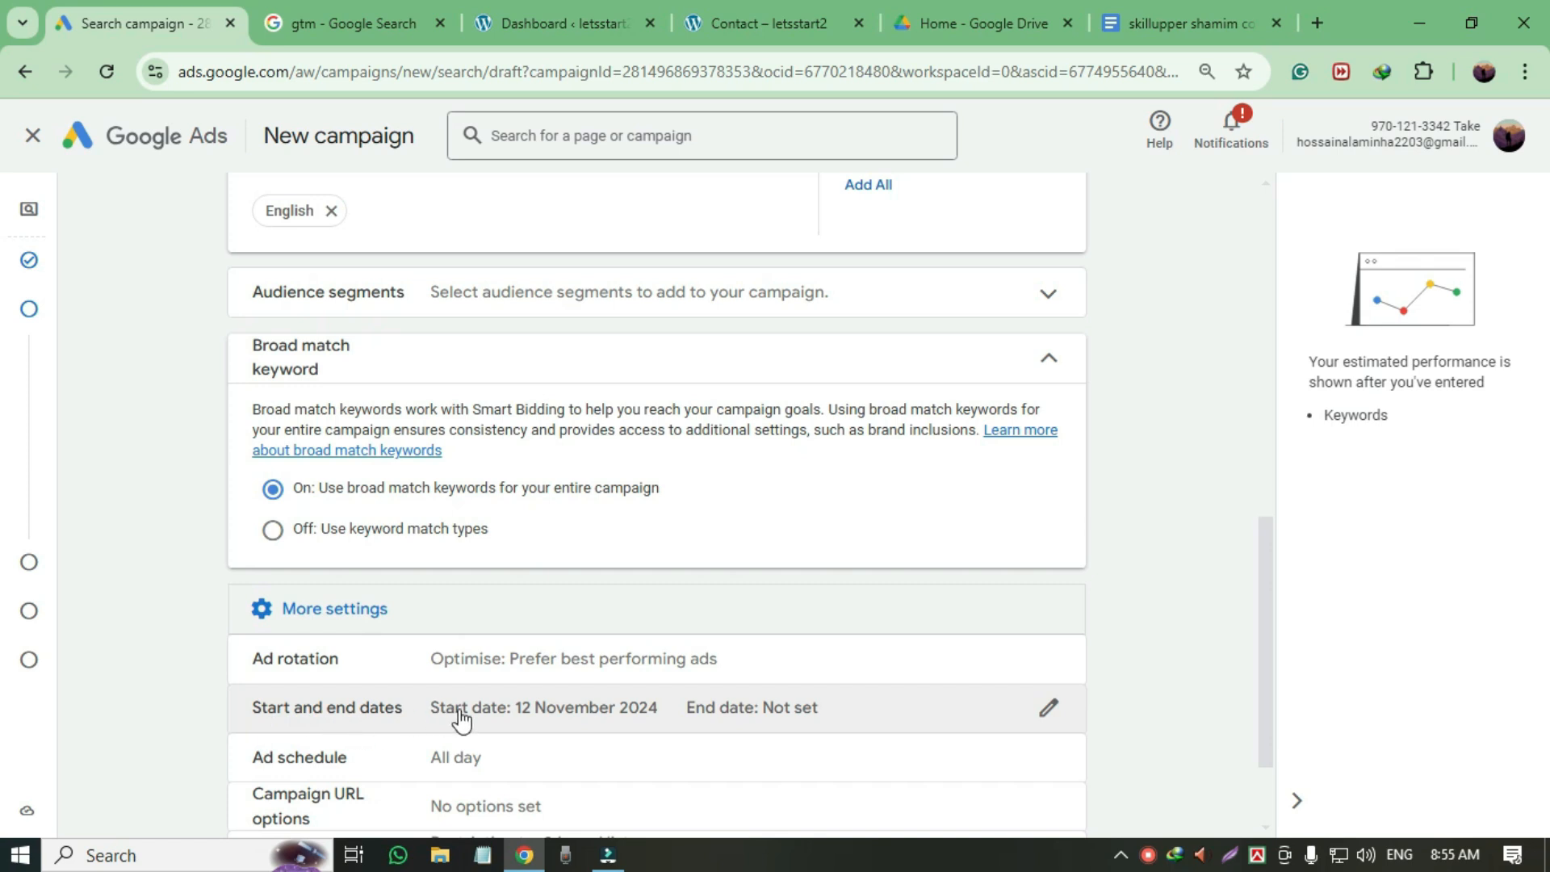
{"action": "scroll", "coordinate": [573, 721], "scroll_direction": "down", "scroll_amount": 1}
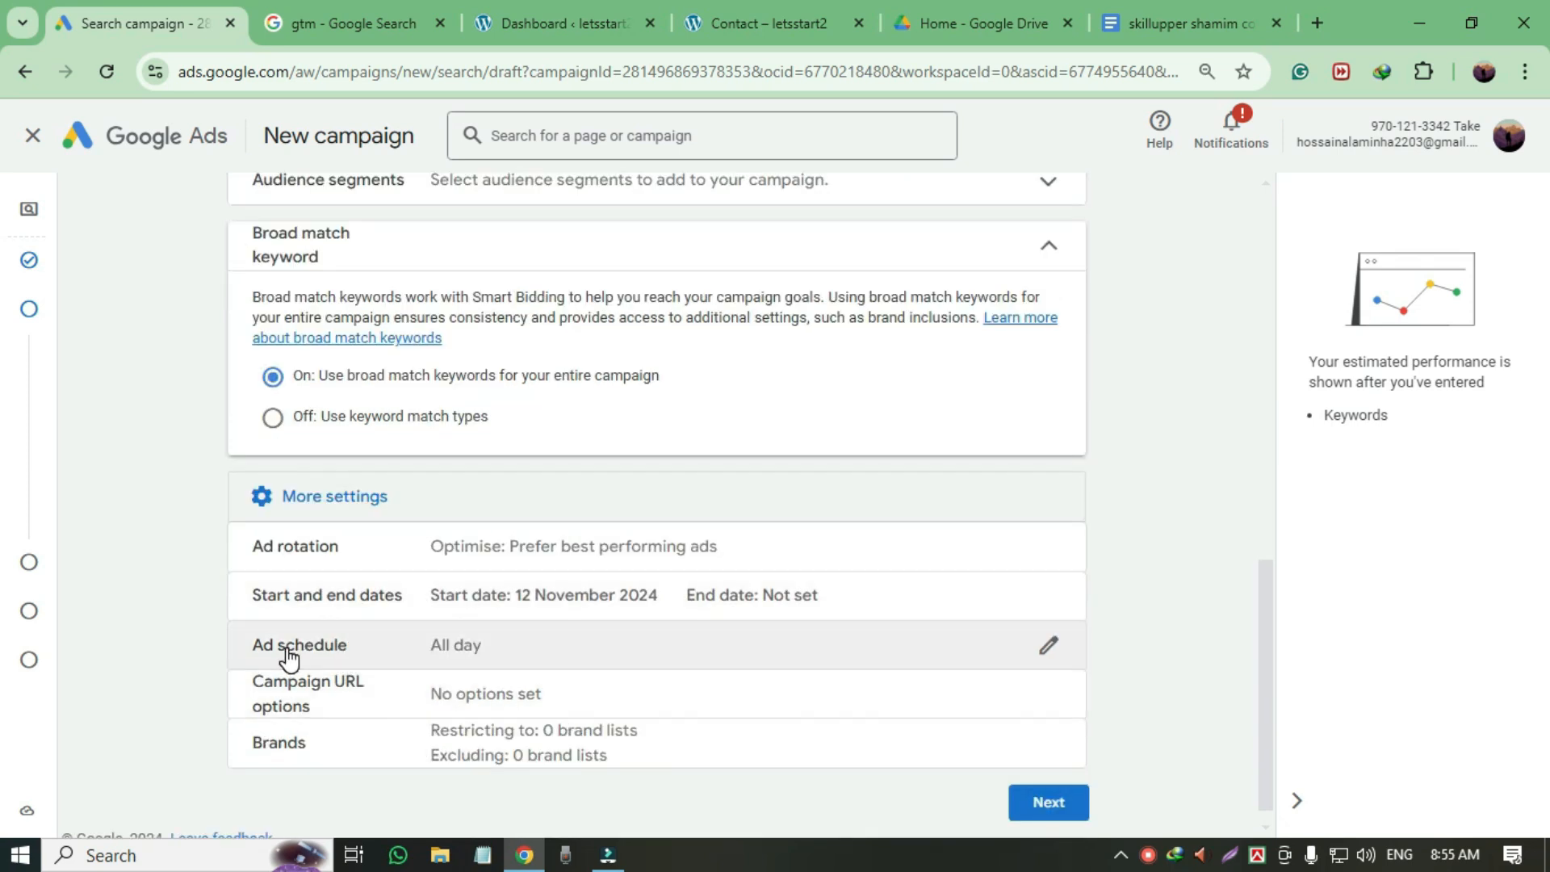
{"action": "left_click", "coordinate": [1047, 646]}
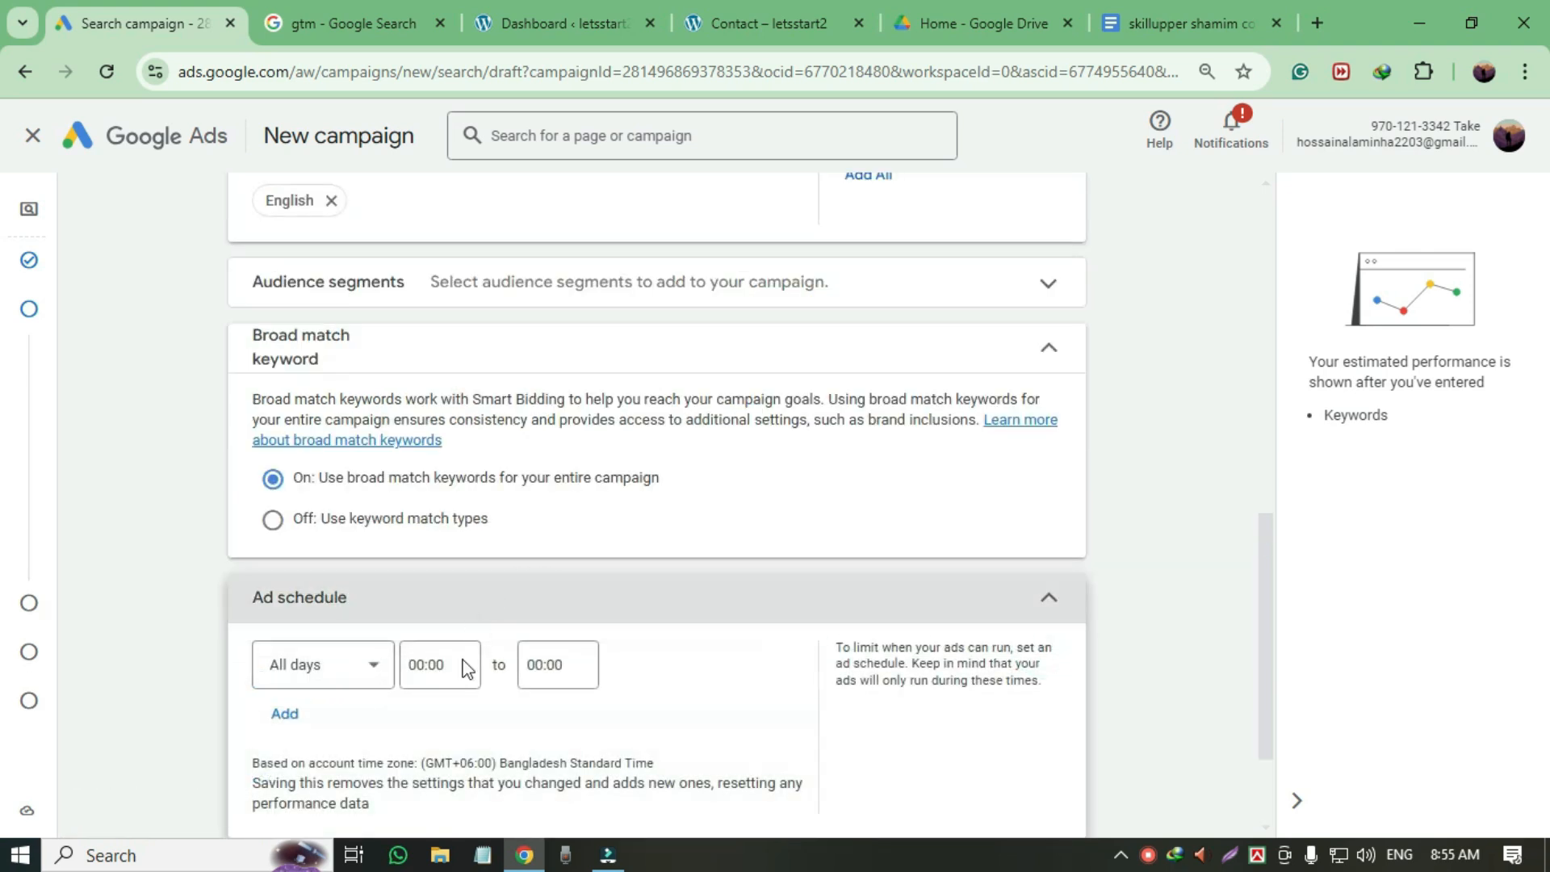
{"action": "scroll", "coordinate": [436, 692], "scroll_direction": "down", "scroll_amount": 1}
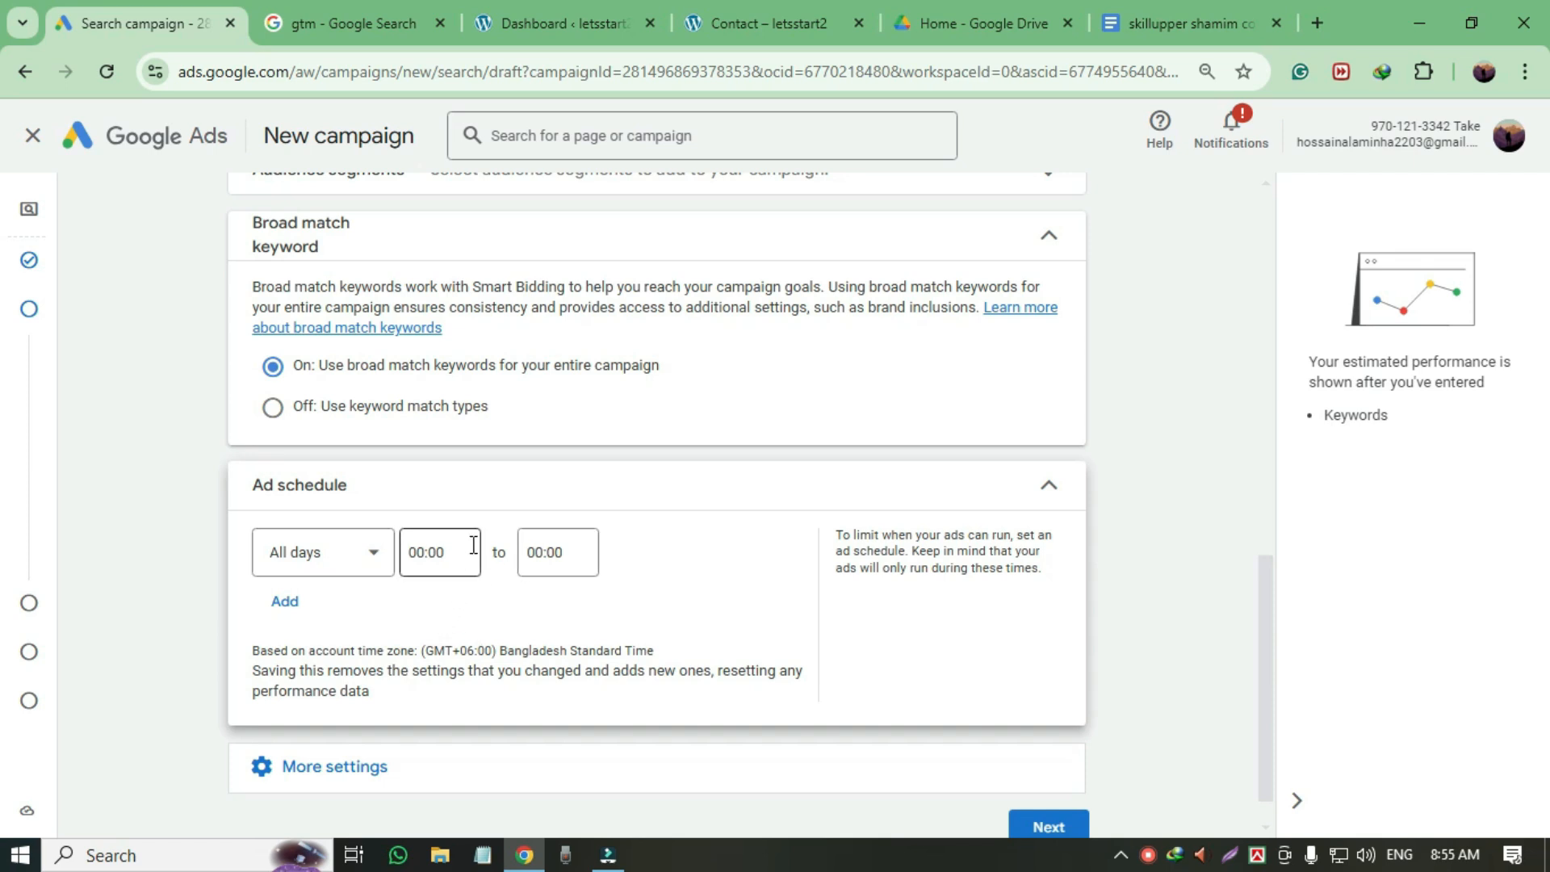
{"action": "scroll", "coordinate": [593, 579], "scroll_direction": "down", "scroll_amount": 1}
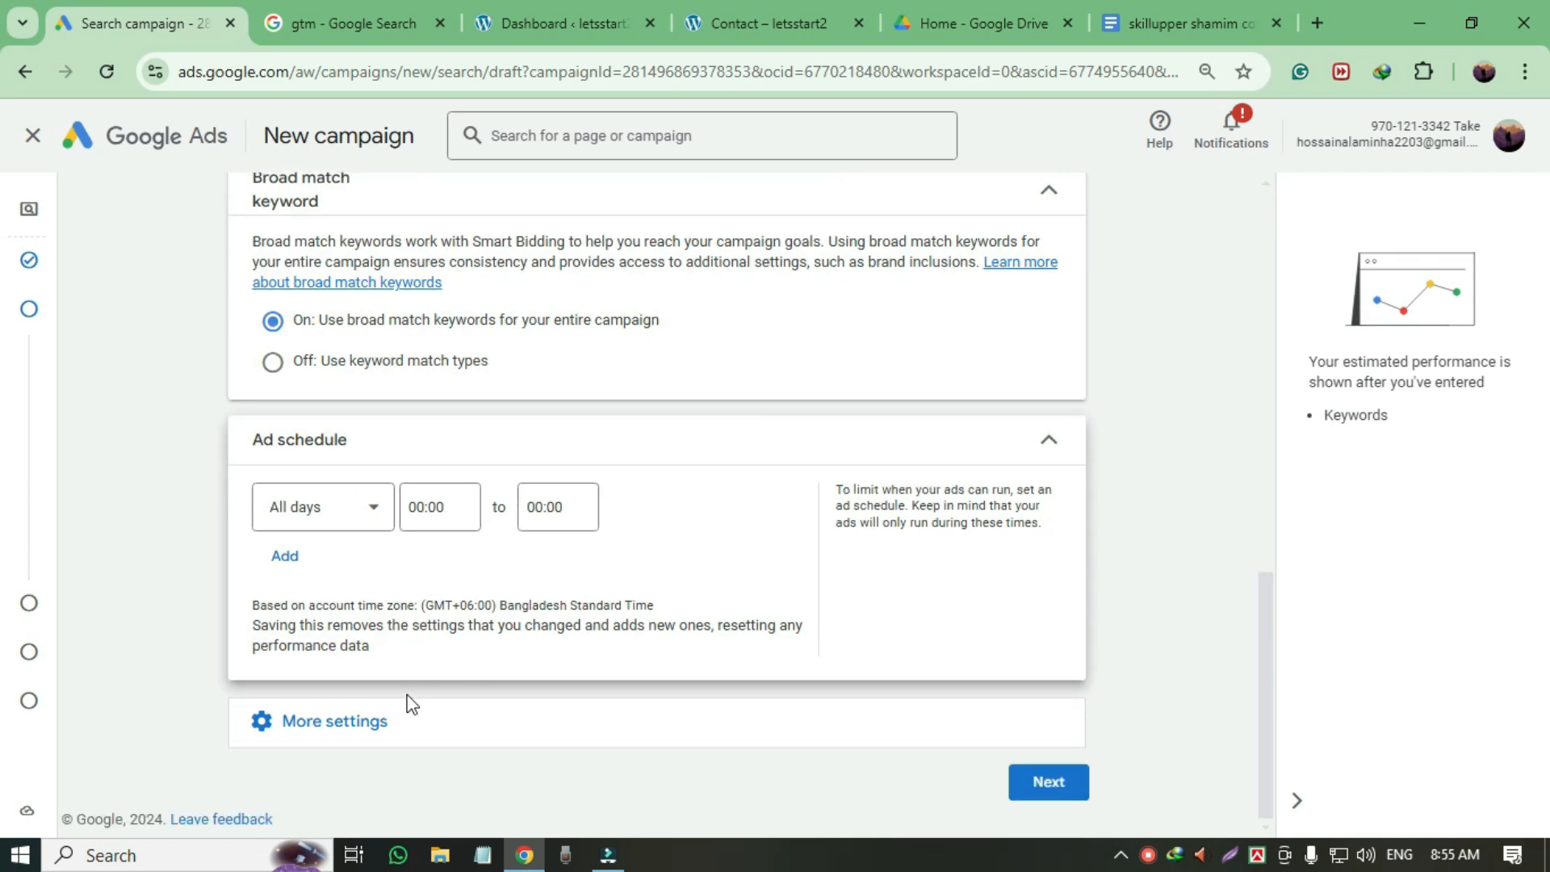
- Show the remaining additional settings, keep their defaults, and proceed to the Keywords and ads stage
{"action": "left_click", "coordinate": [322, 729]}
{"action": "scroll", "coordinate": [502, 672], "scroll_direction": "down", "scroll_amount": 2}
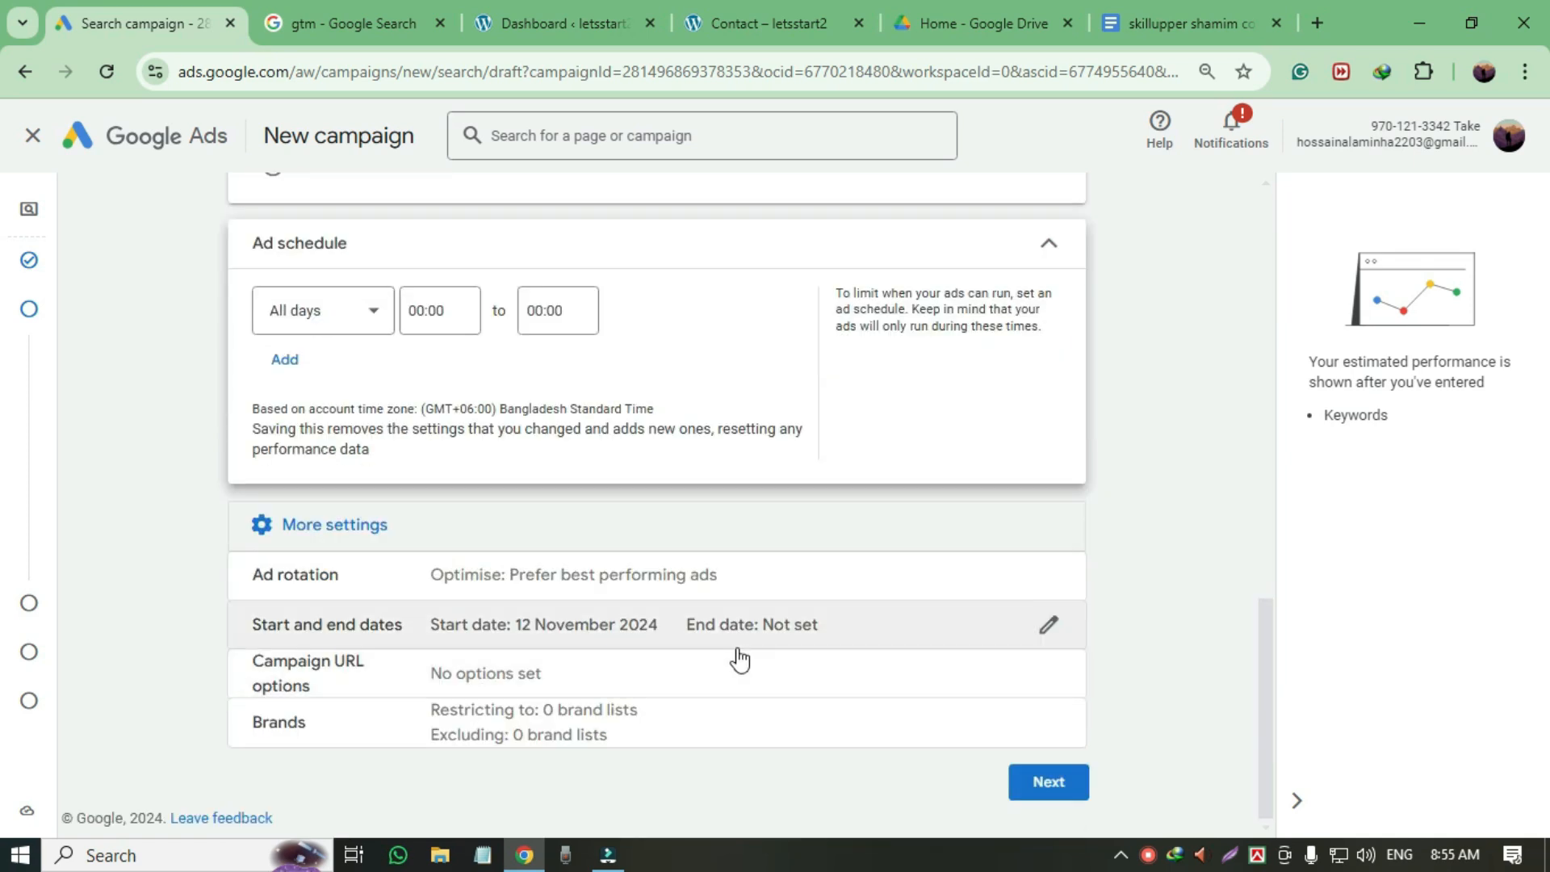
{"action": "left_click", "coordinate": [1049, 797]}
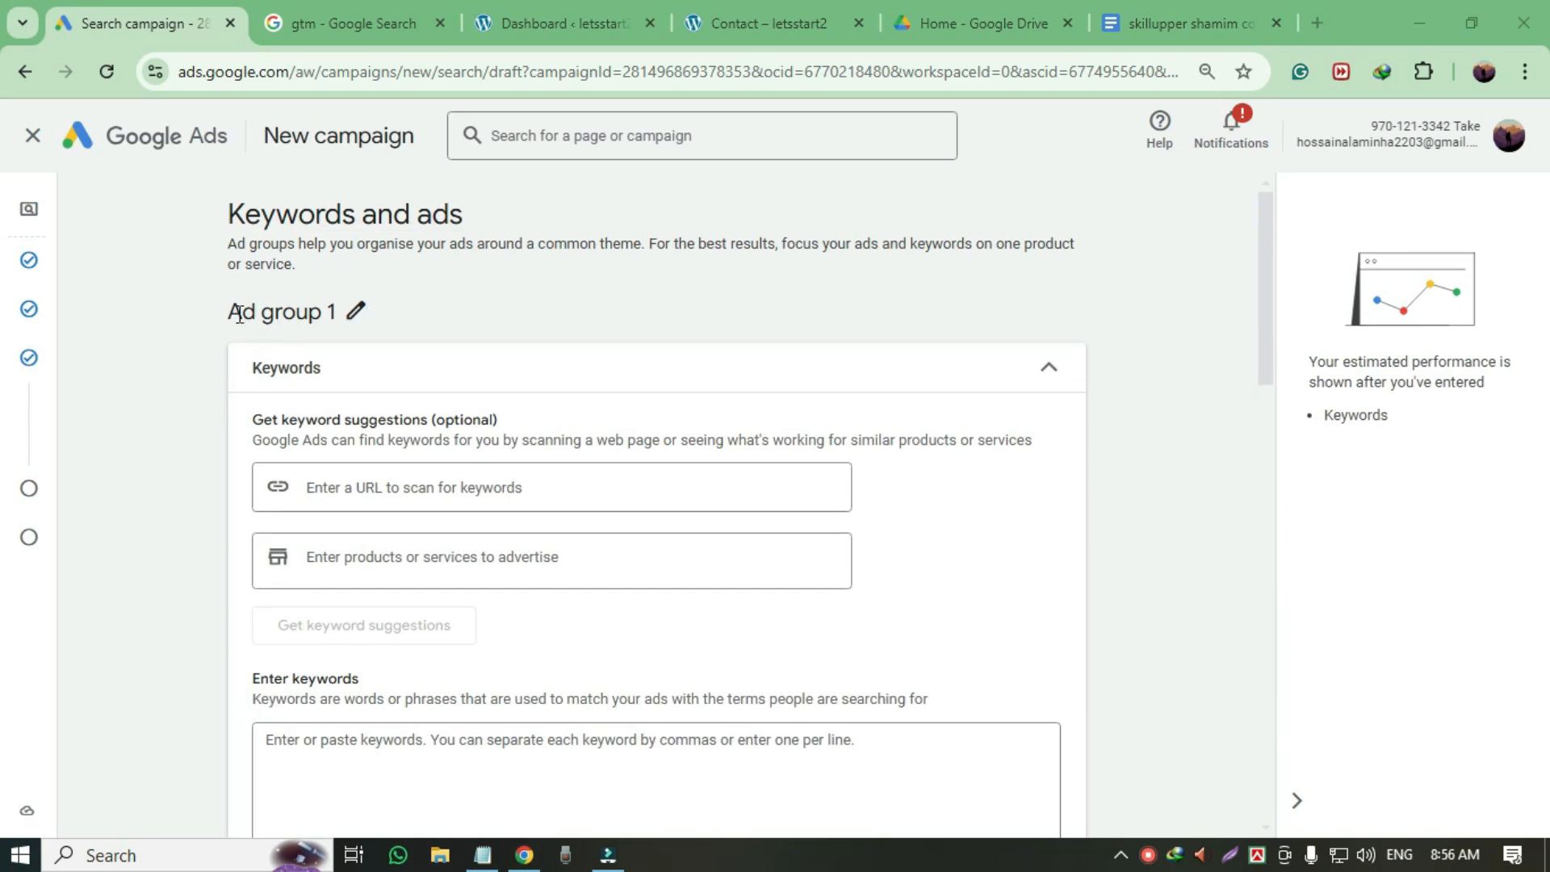
- Rename the ad group as "SEO Call Ads"
{"action": "left_click", "coordinate": [356, 311]}
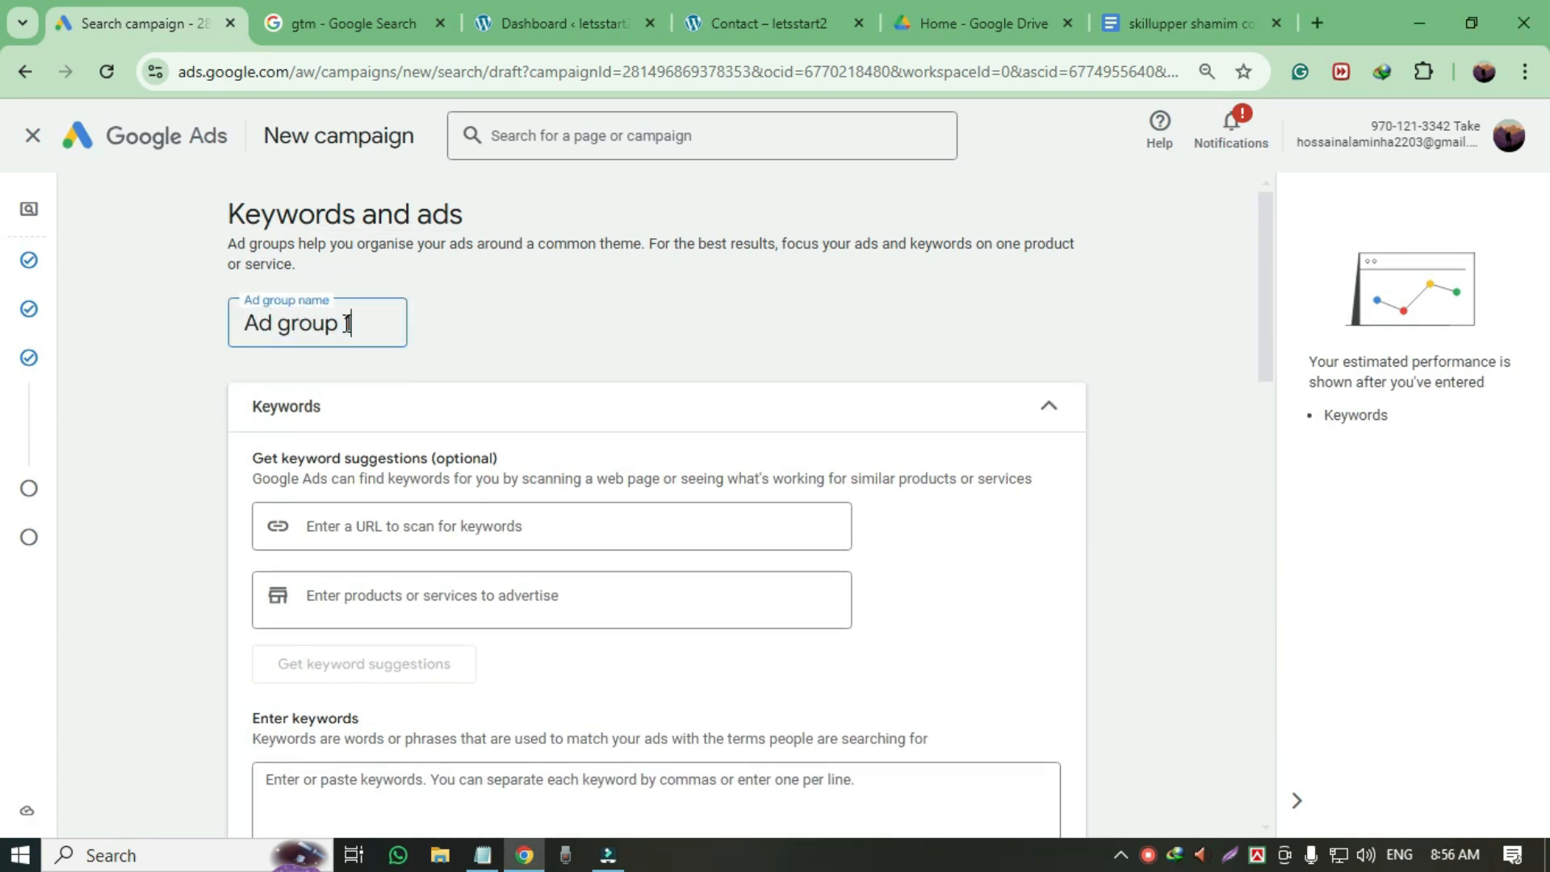
{"action": "key", "text": "ctrl+a"}
{"action": "type", "text": "SE"}
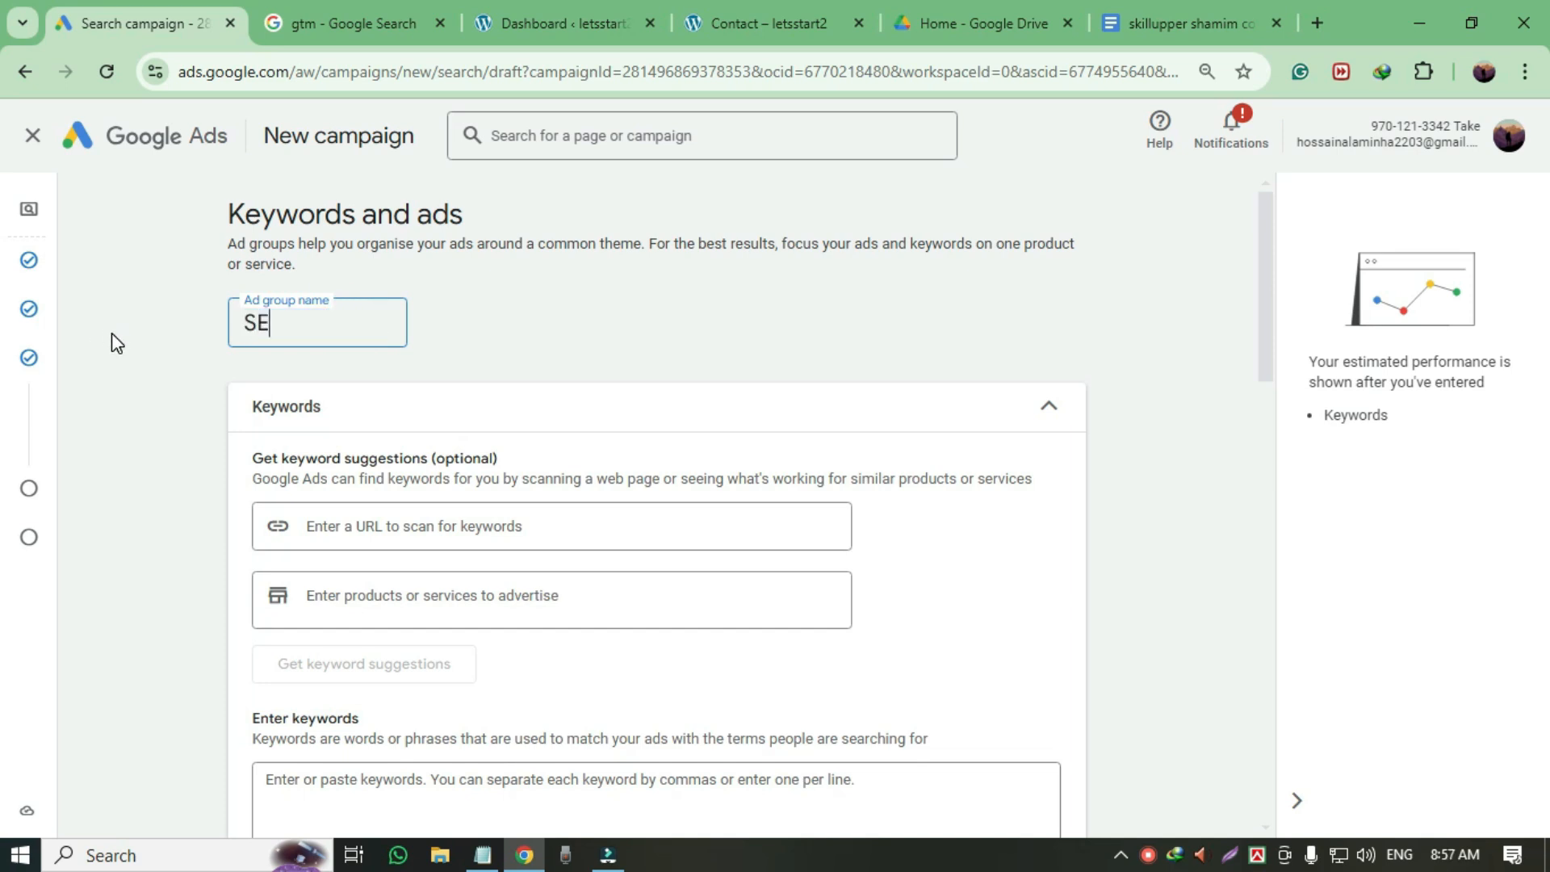
{"action": "type", "text": "O Call Ads"}
- Switch to the "seo keyword" file in Notepad and copy its whole list of digital marketing course keywords
{"action": "scroll", "coordinate": [436, 488], "scroll_direction": "down", "scroll_amount": 1}
{"action": "scroll", "coordinate": [391, 570], "scroll_direction": "down", "scroll_amount": 1}
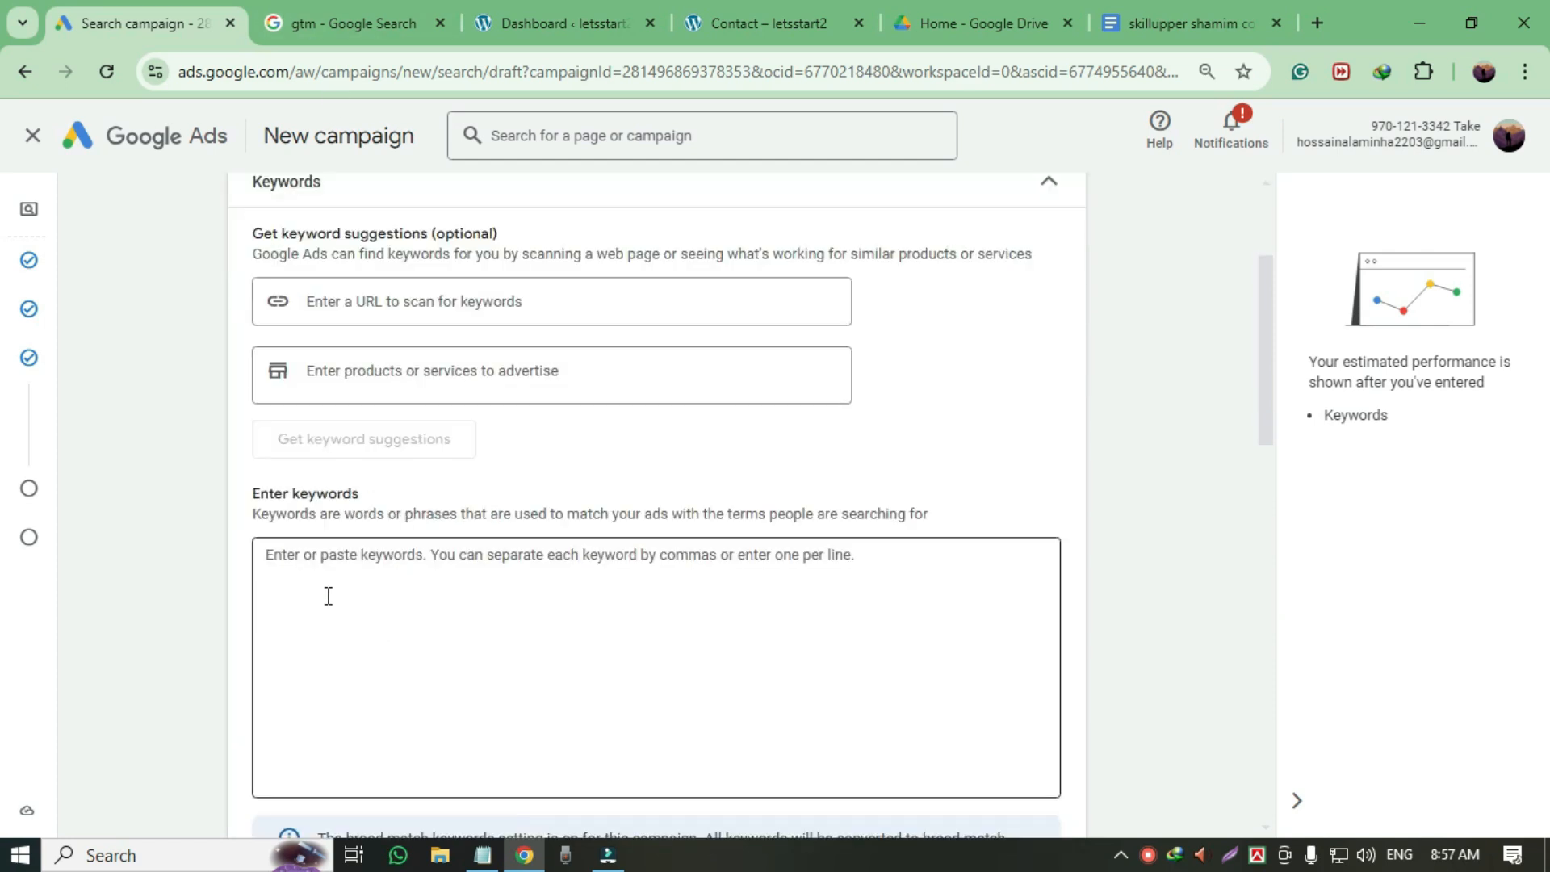
{"action": "left_click", "coordinate": [295, 562]}
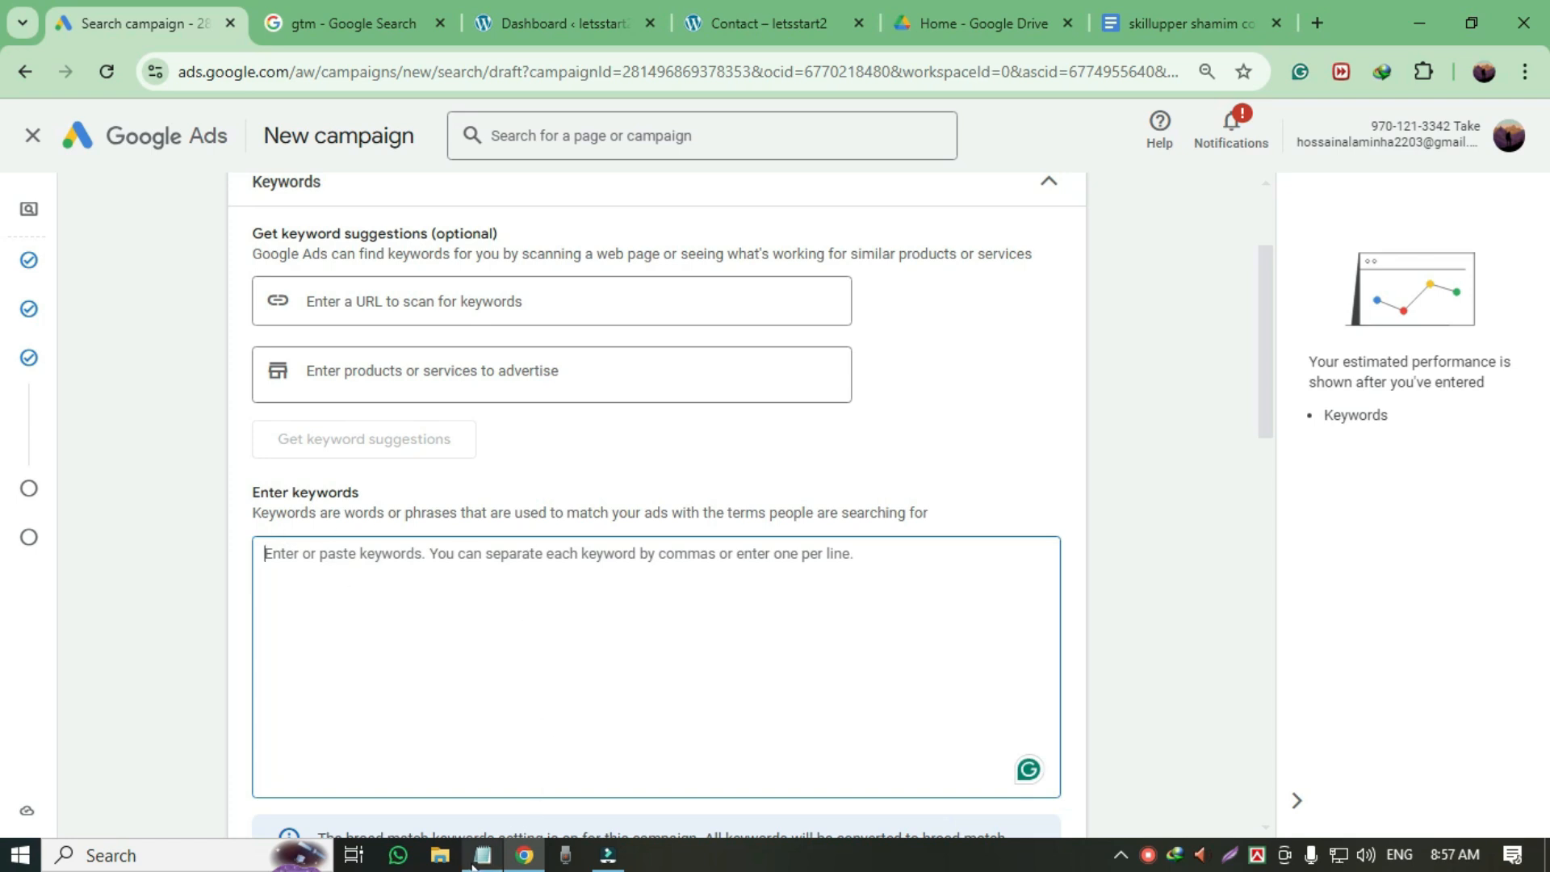
{"action": "left_click", "coordinate": [504, 852]}
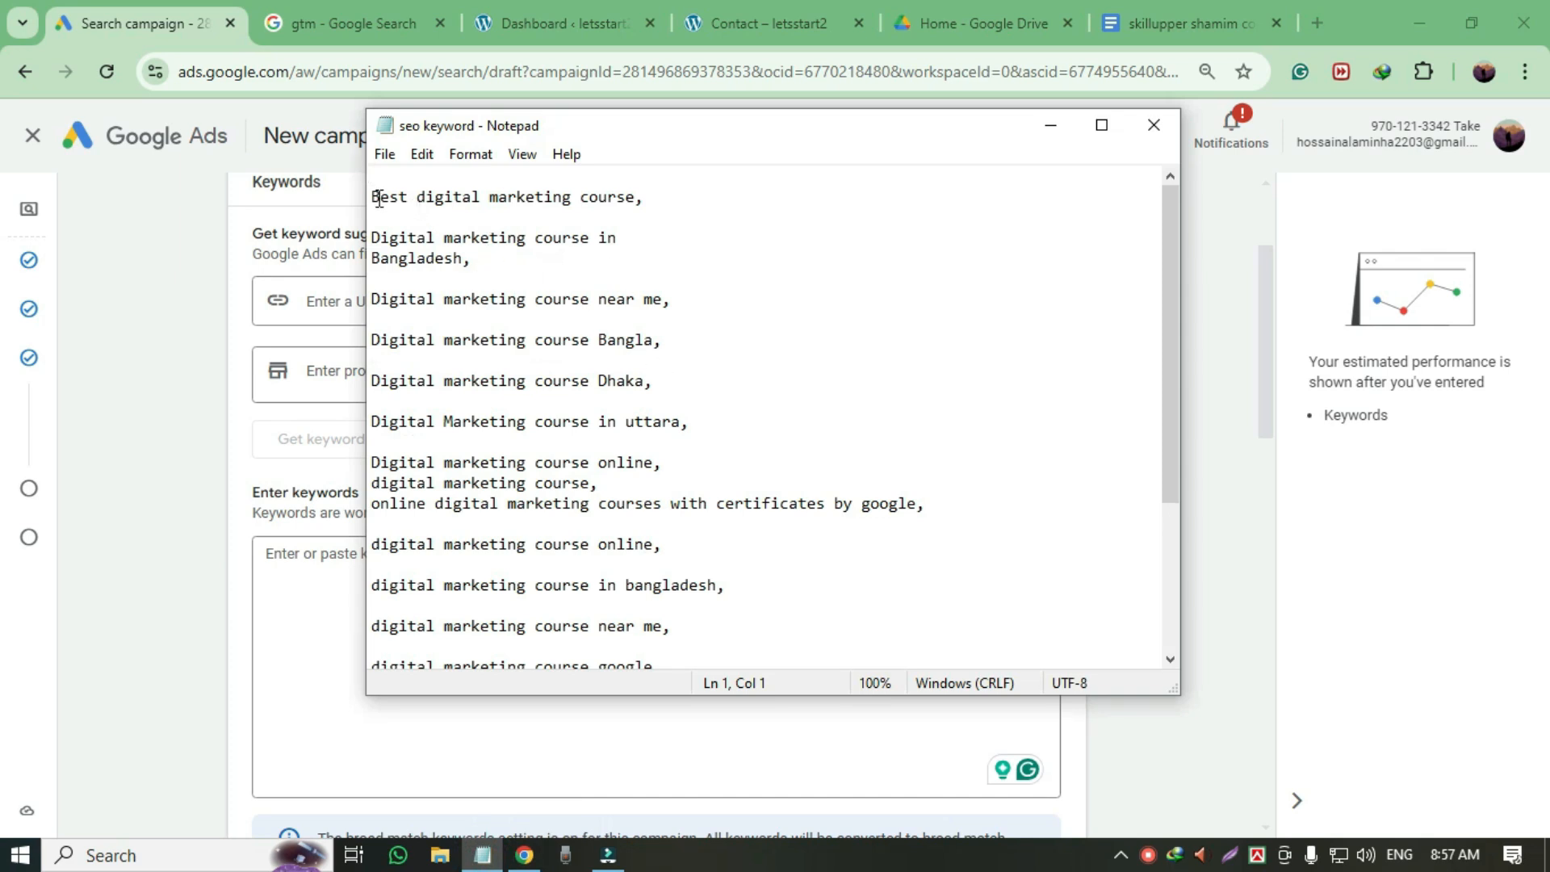
{"action": "left_click_drag", "start_coordinate": [371, 193], "coordinate": [766, 672]}
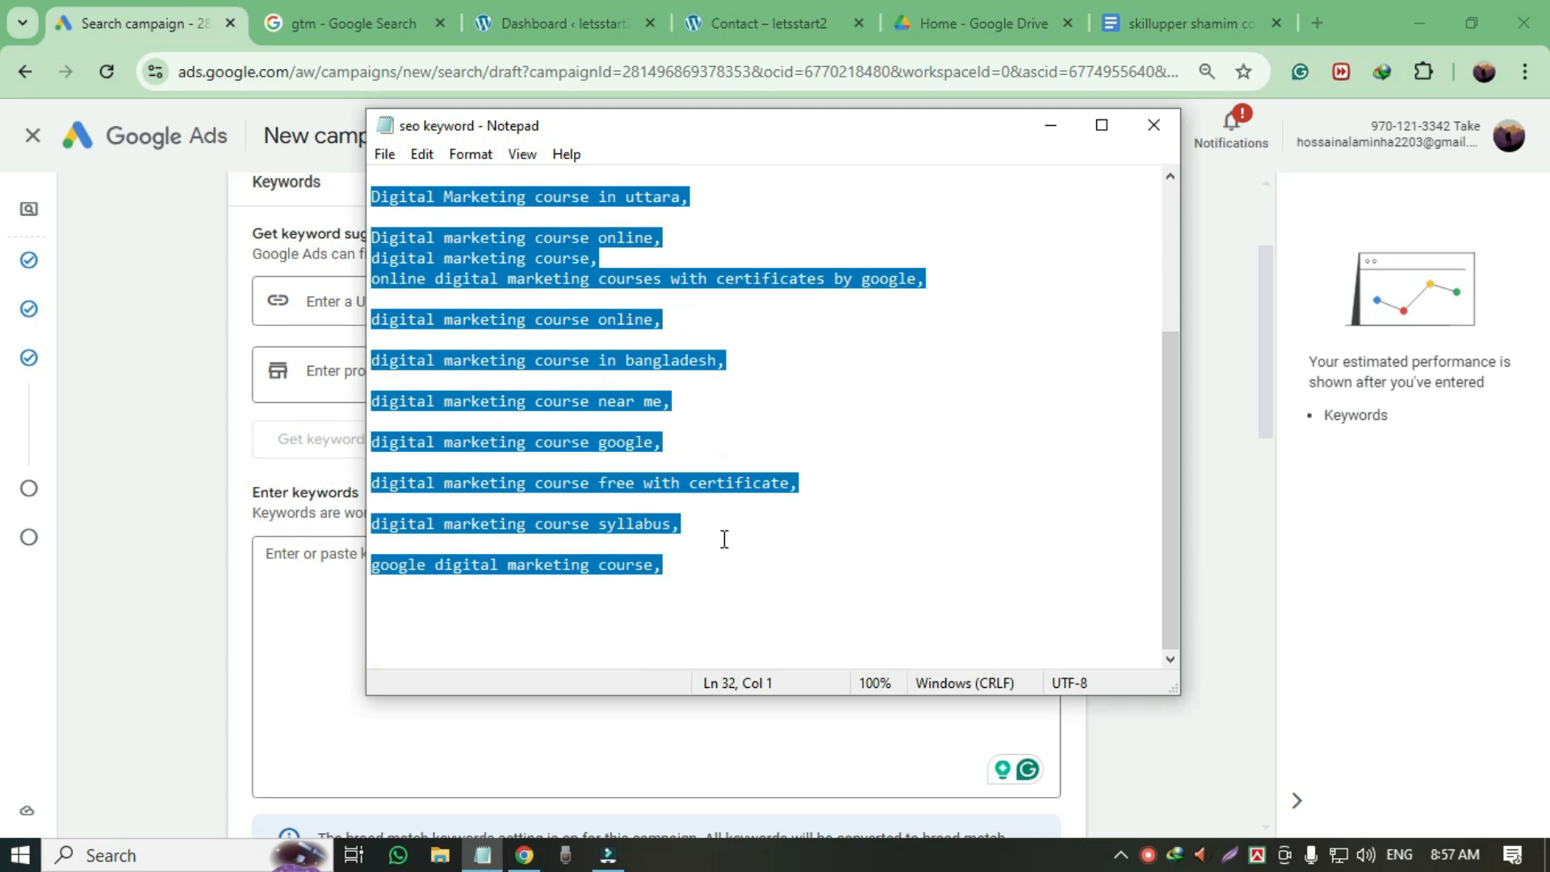
{"action": "right_click", "coordinate": [499, 246]}
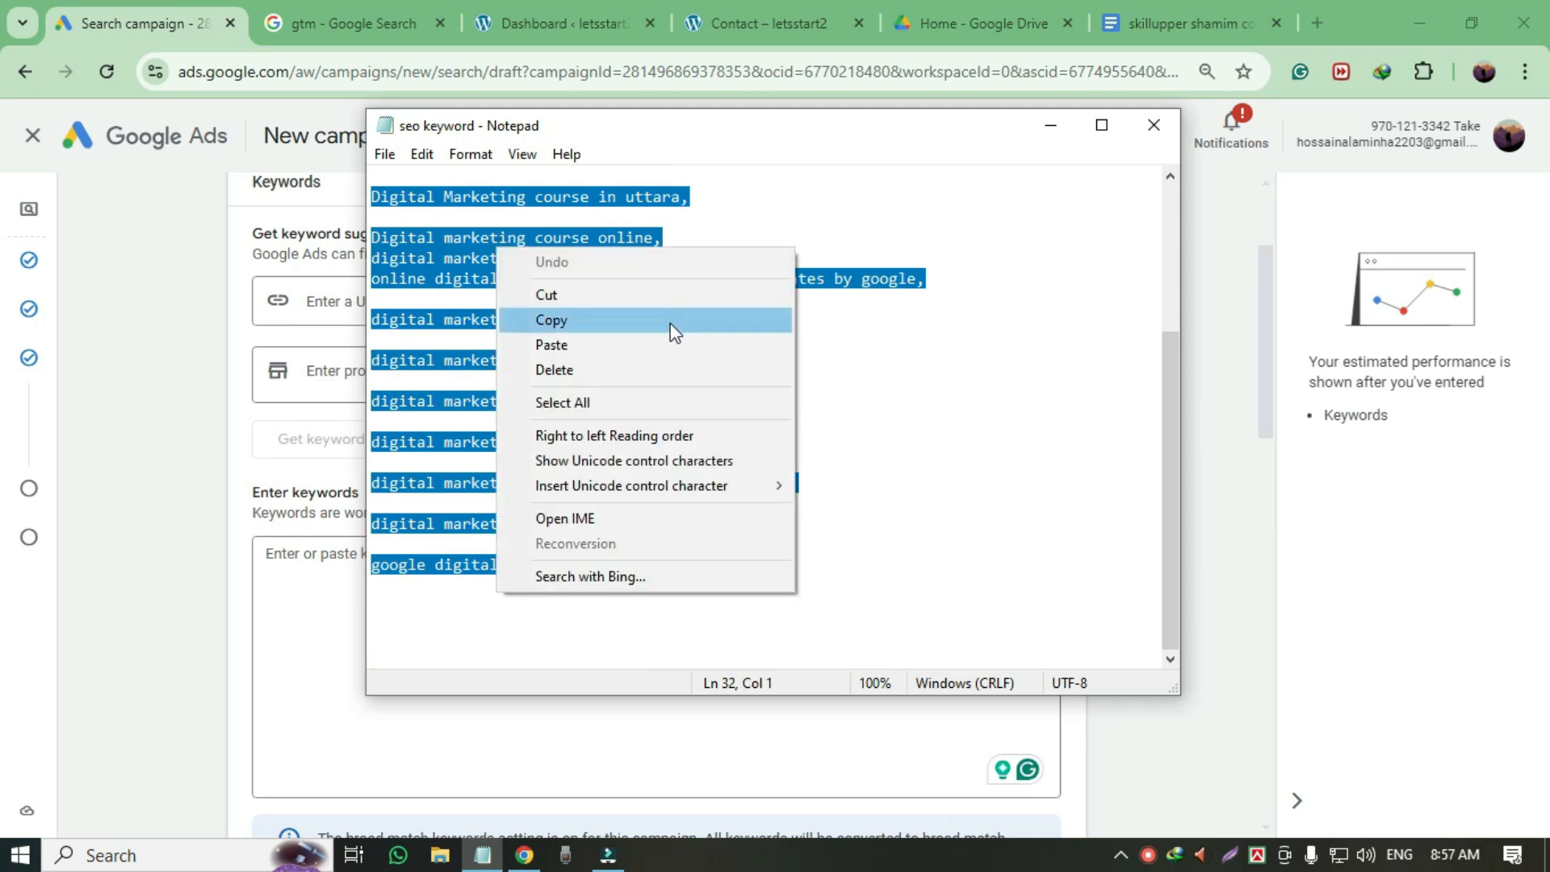
{"action": "left_click", "coordinate": [557, 319]}
- Return to the Google Ads campaign and paste the copied keyword list into the ad group's keywords
{"action": "left_click", "coordinate": [178, 18]}
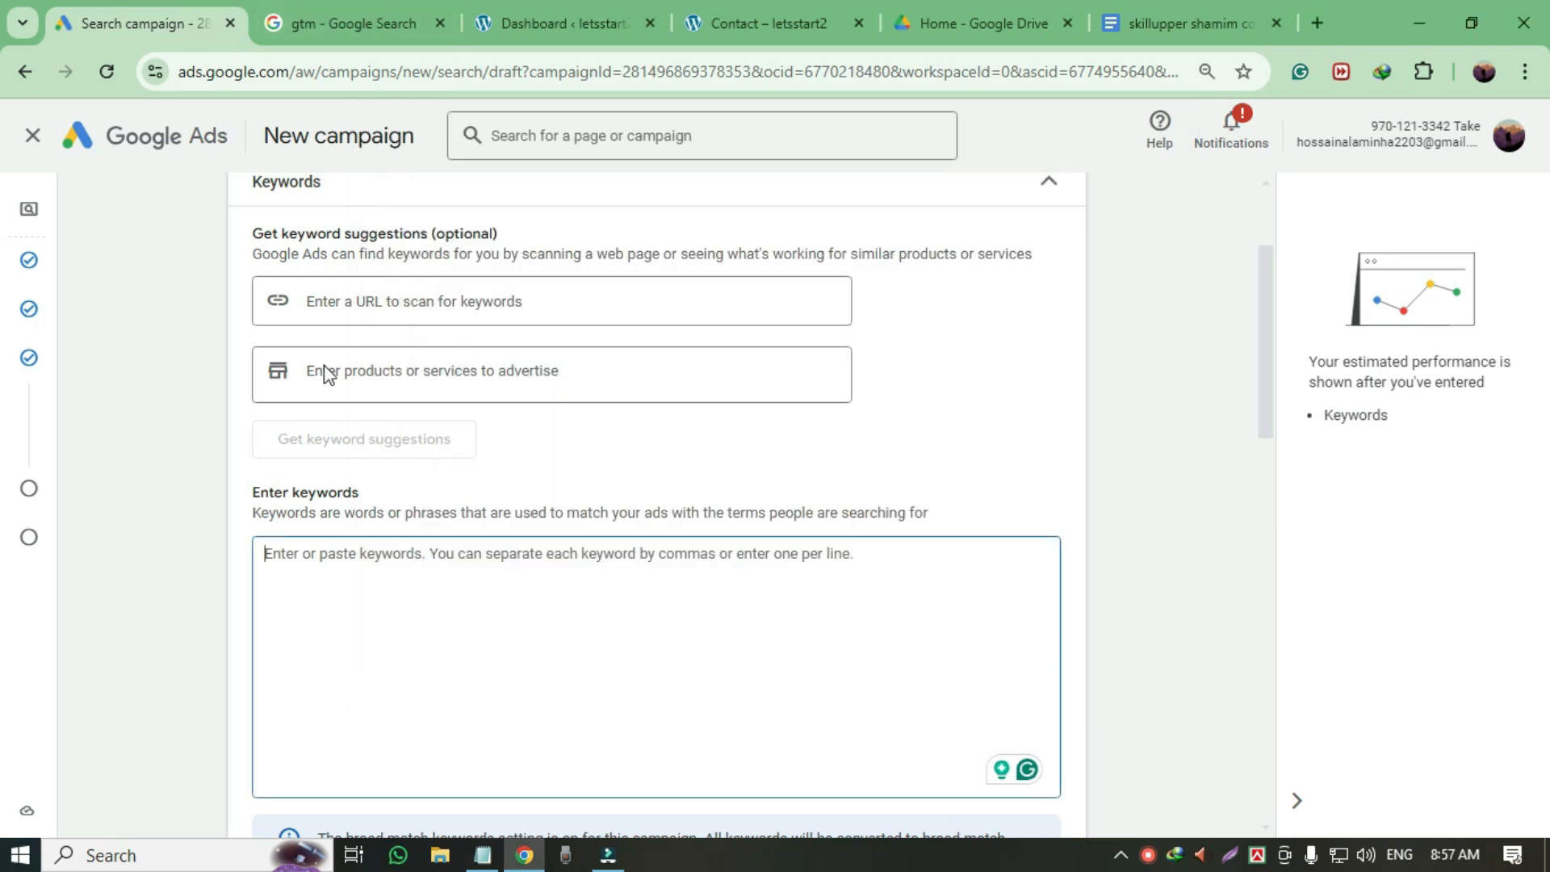
{"action": "right_click", "coordinate": [273, 558]}
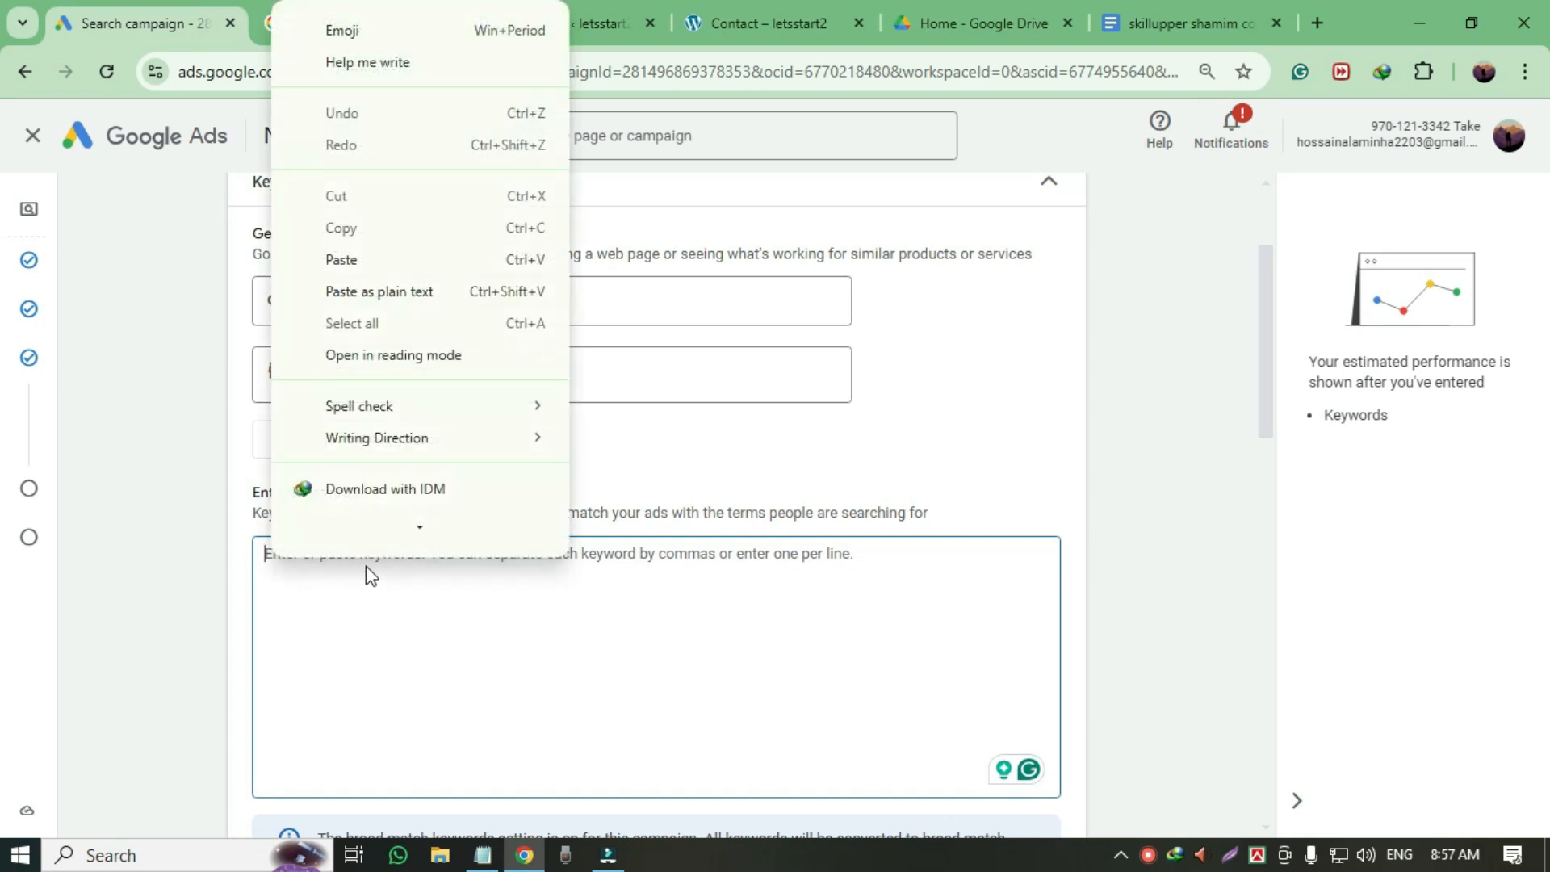
{"action": "left_click", "coordinate": [343, 267]}
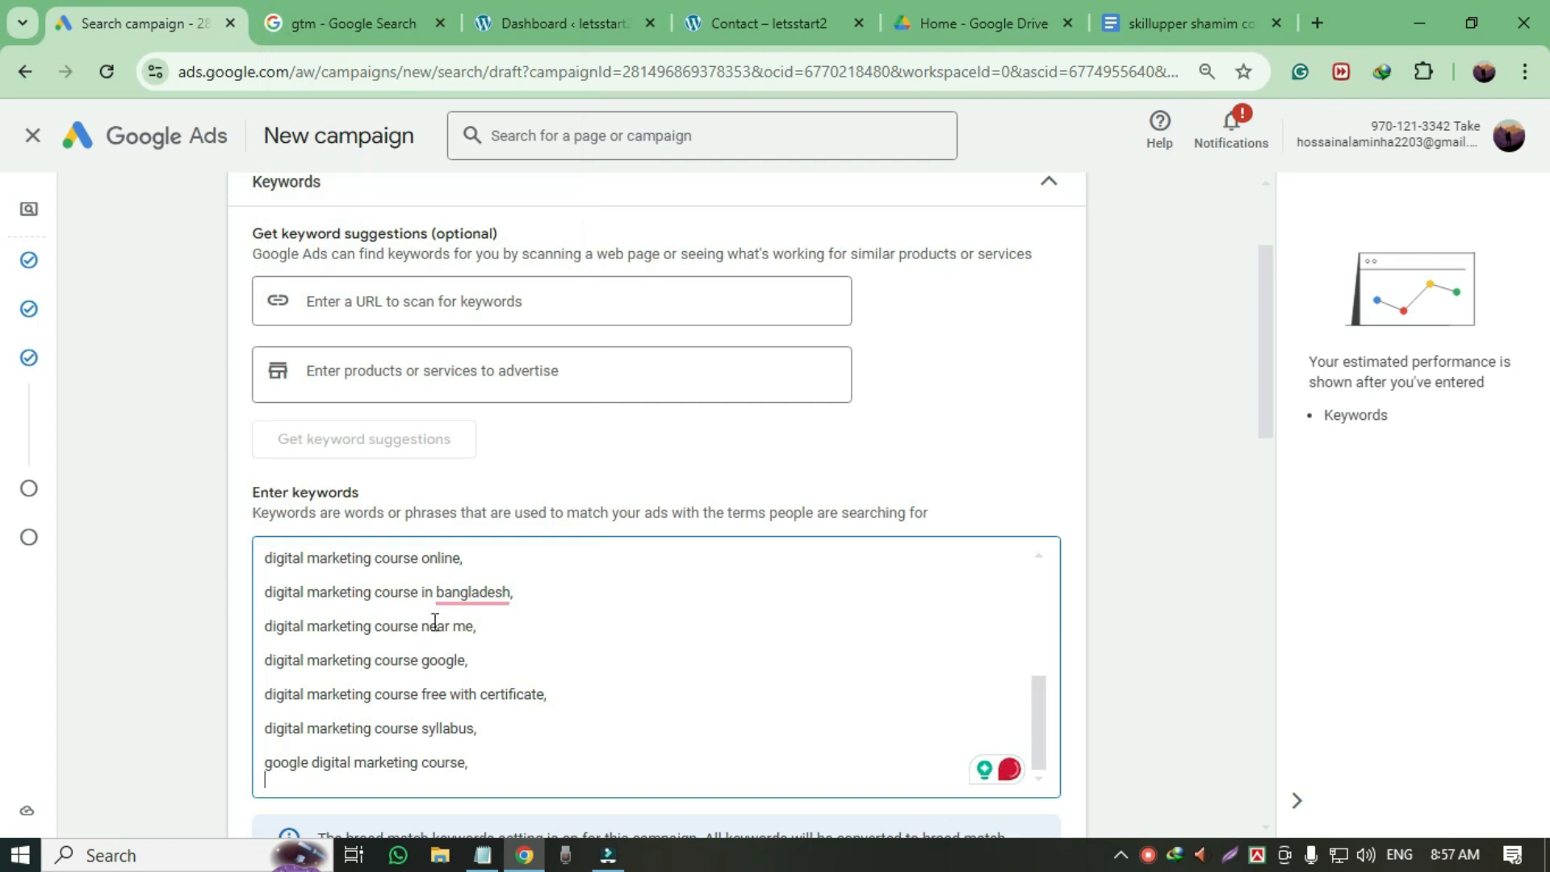
- Switch to the letsstart2 Contact page and copy its web address
{"action": "scroll", "coordinate": [435, 620], "scroll_direction": "up", "scroll_amount": 3}
{"action": "scroll", "coordinate": [590, 613], "scroll_direction": "down", "scroll_amount": 3}
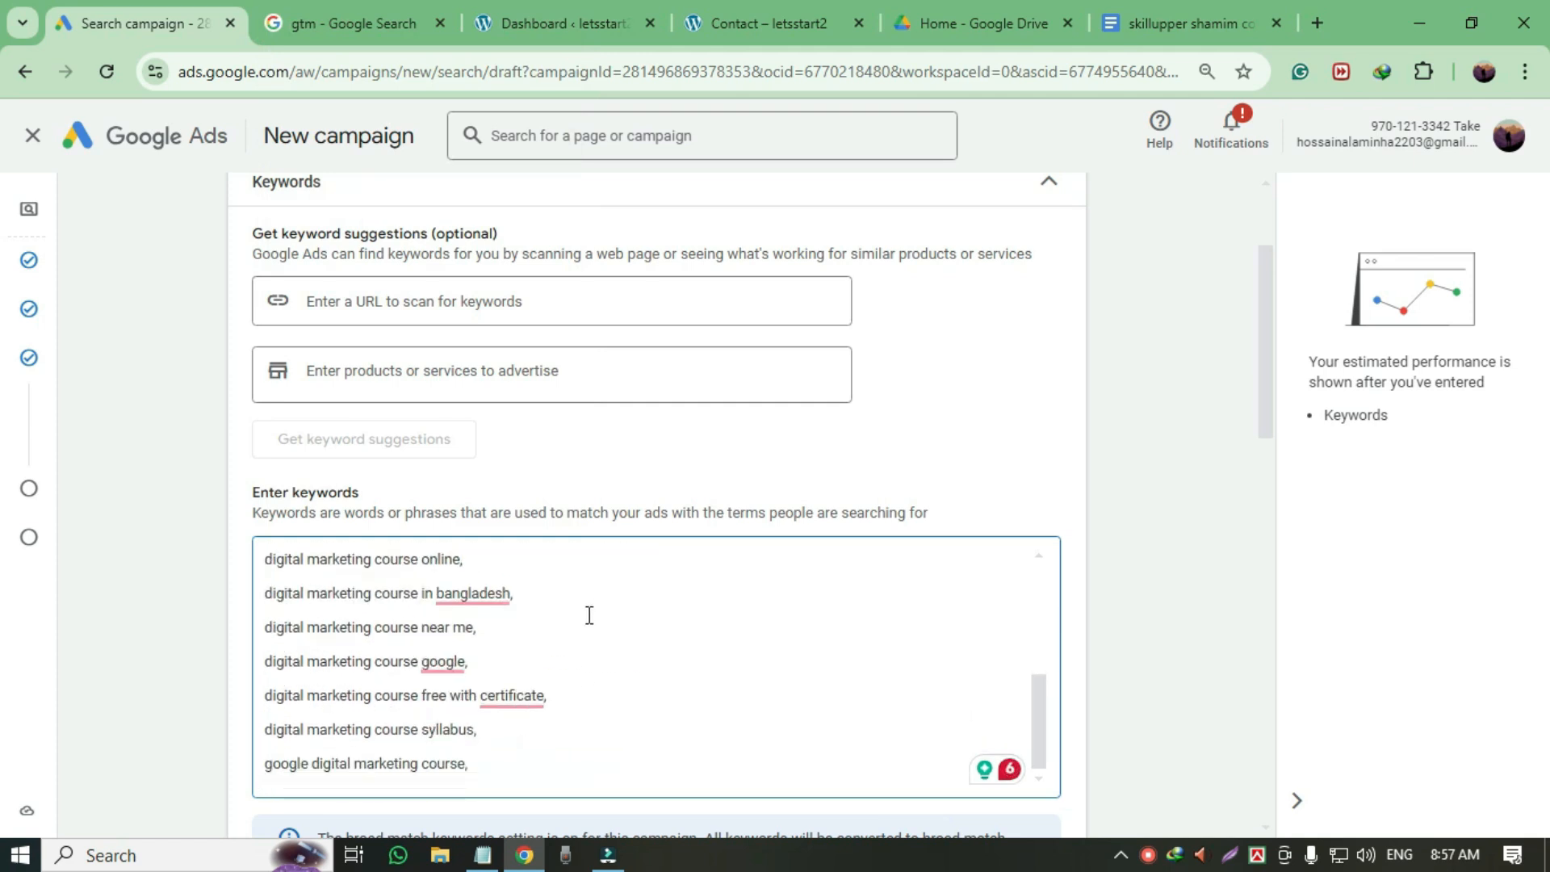
{"action": "scroll", "coordinate": [589, 615], "scroll_direction": "down", "scroll_amount": 8}
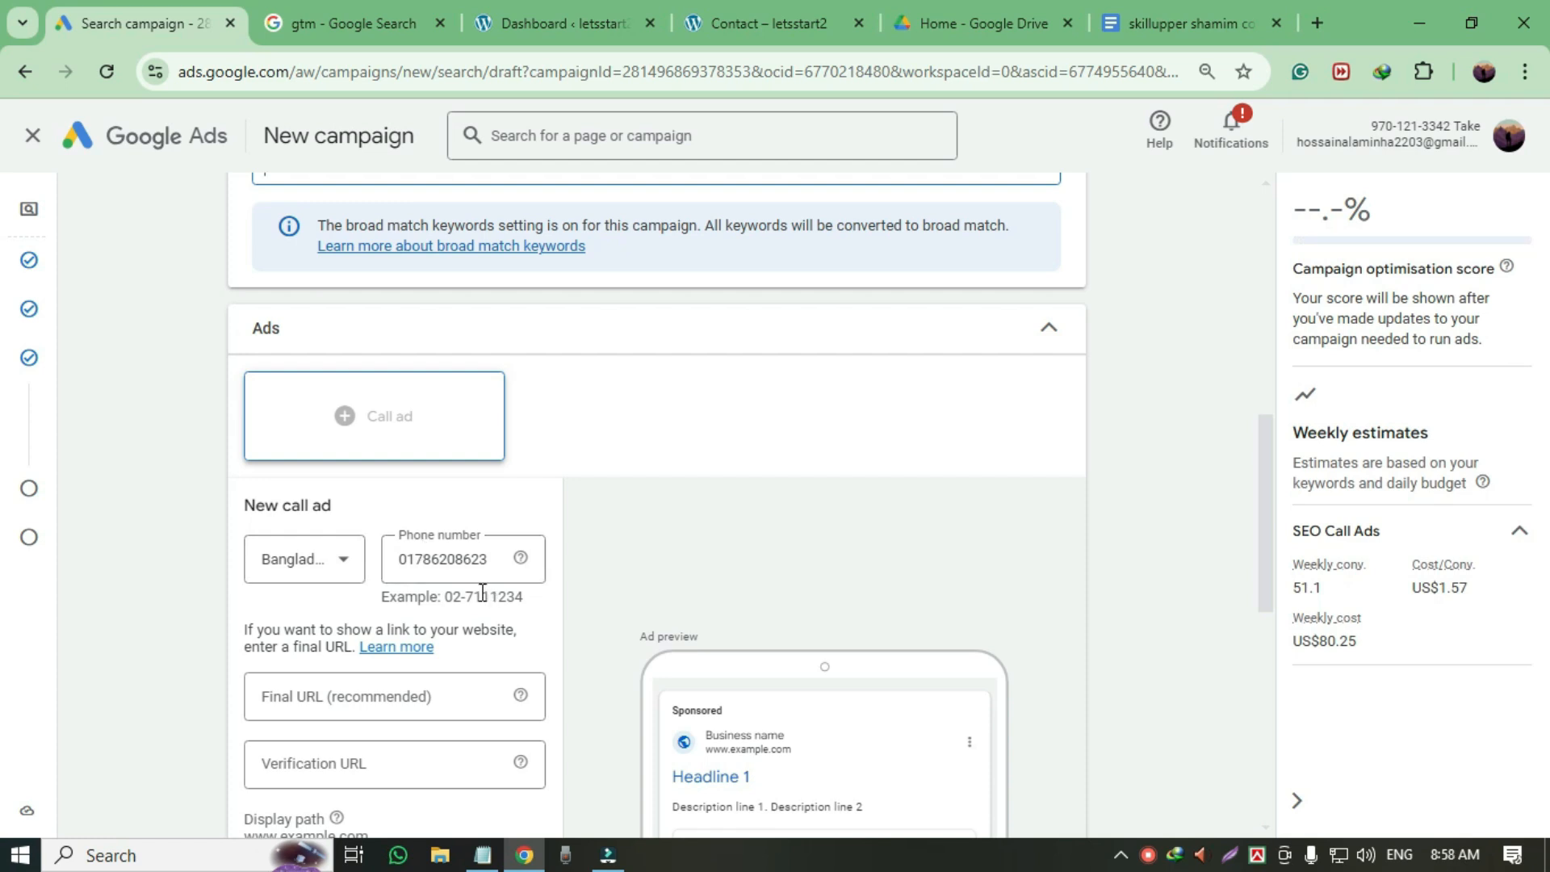
{"action": "scroll", "coordinate": [325, 587], "scroll_direction": "down", "scroll_amount": 1}
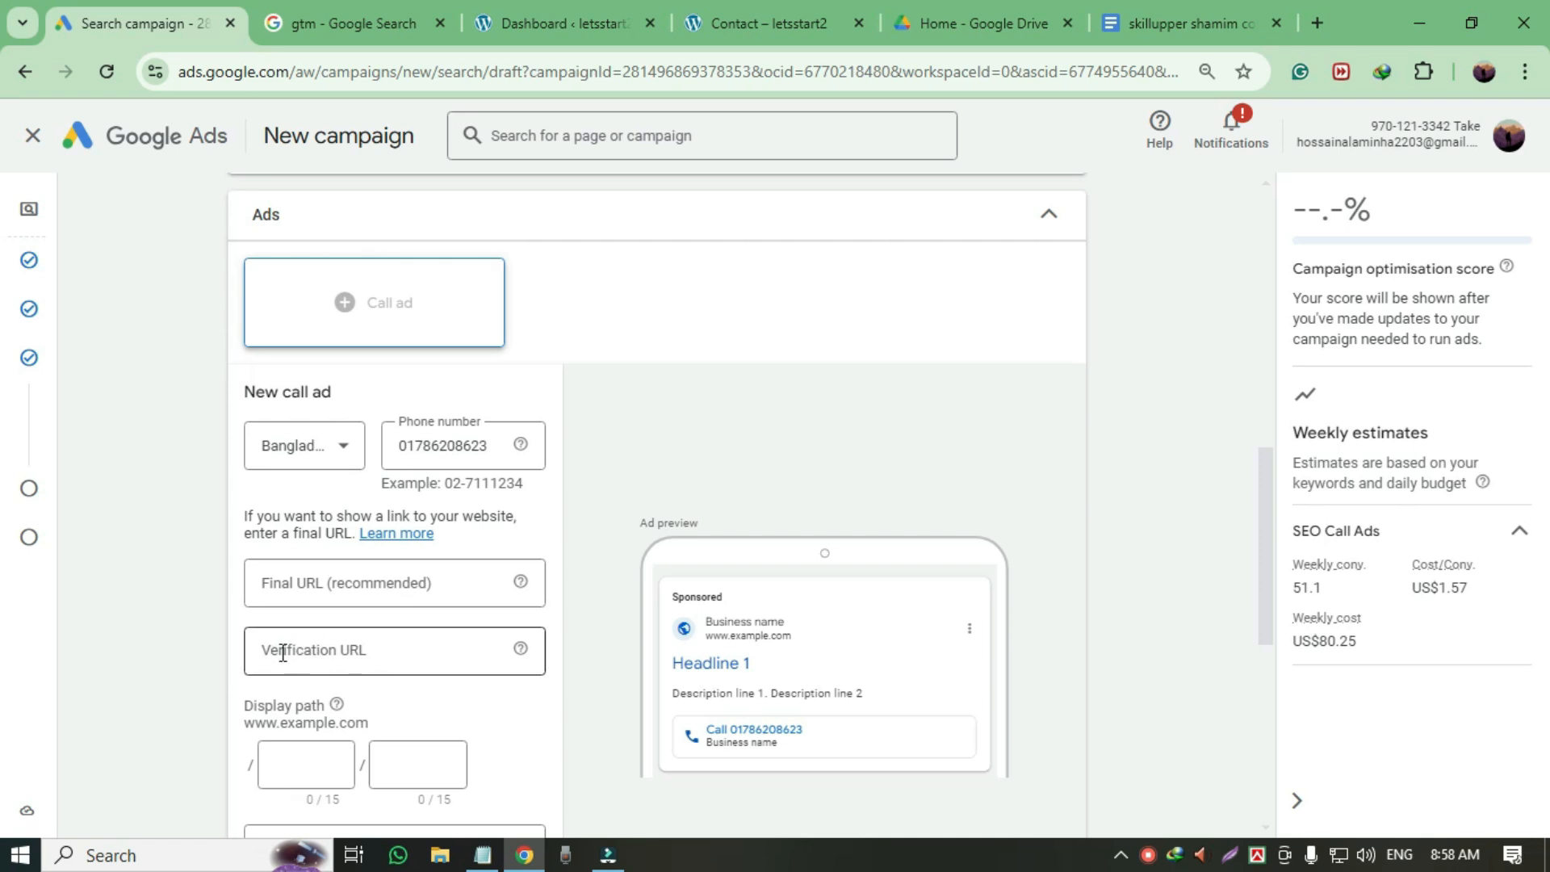
{"action": "left_click", "coordinate": [728, 24]}
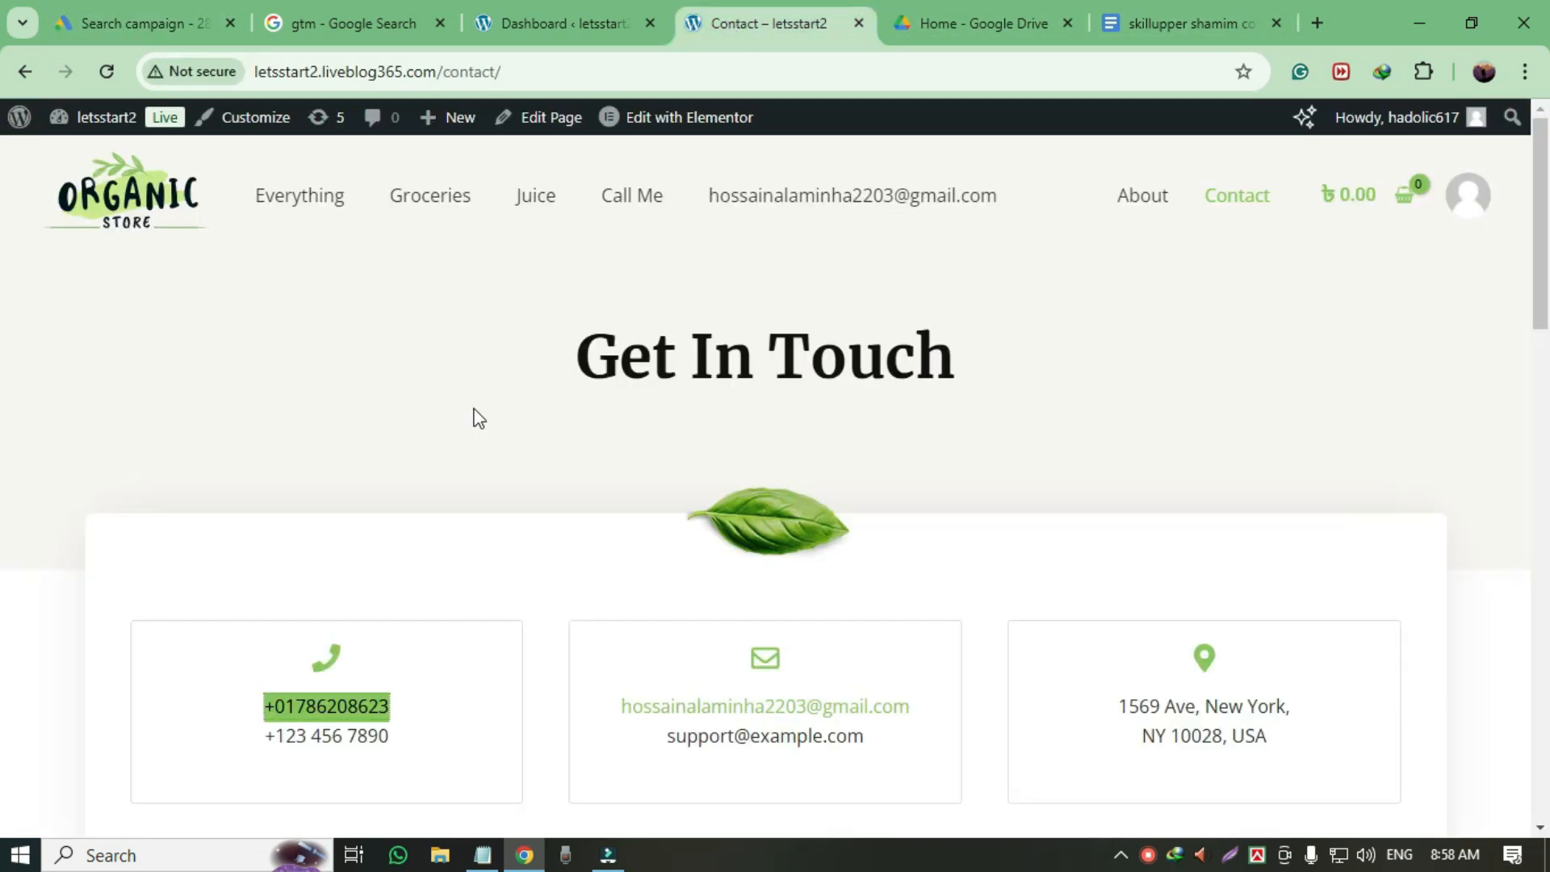
{"action": "left_click", "coordinate": [523, 66]}
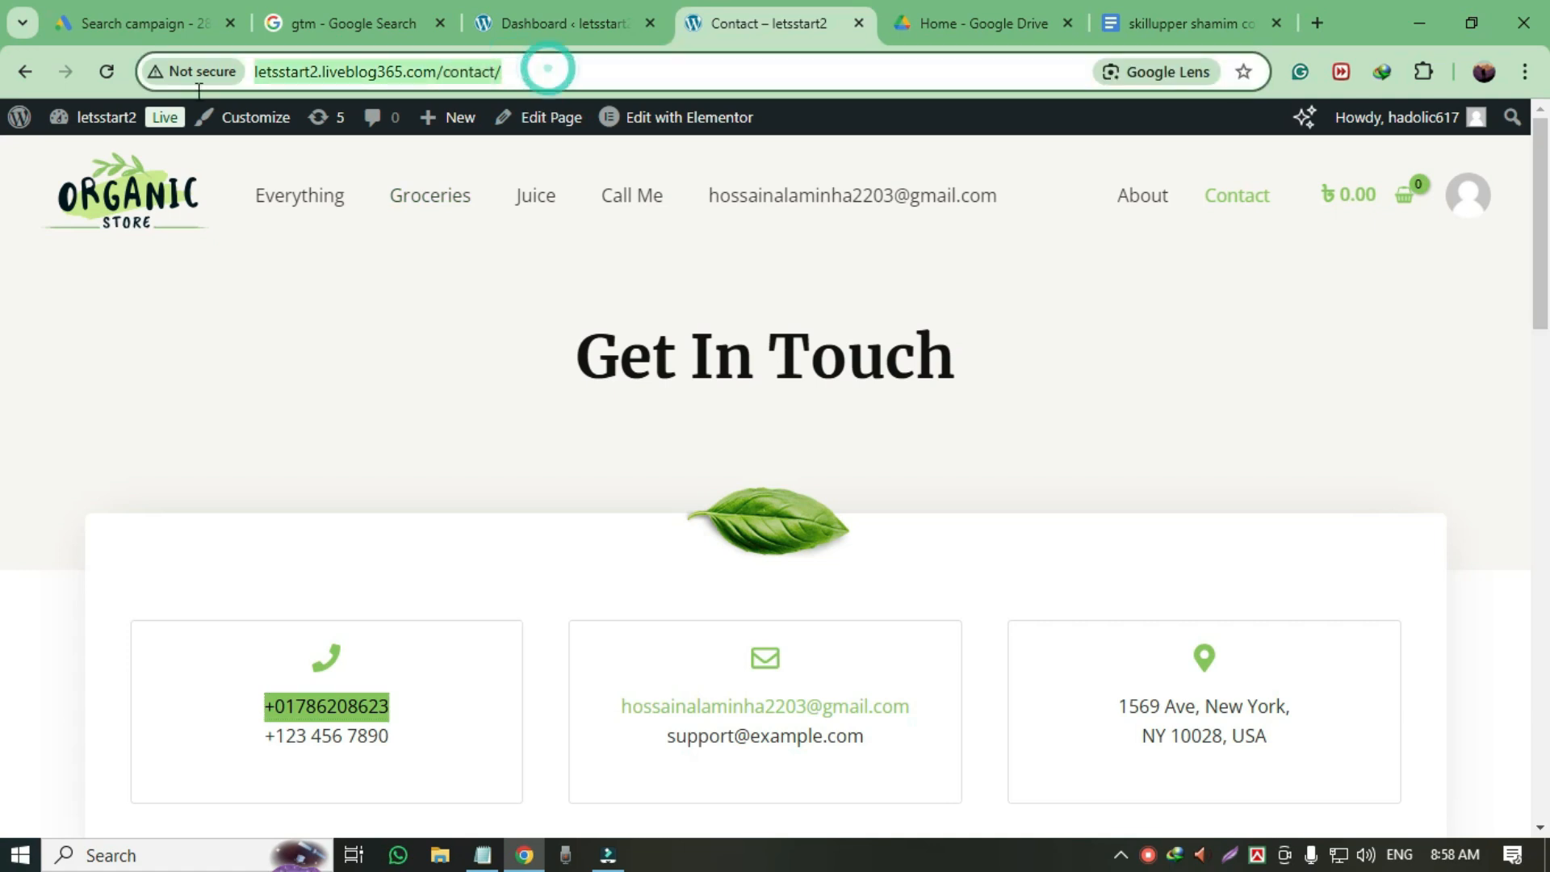
{"action": "right_click", "coordinate": [325, 71]}
{"action": "left_click", "coordinate": [404, 281]}
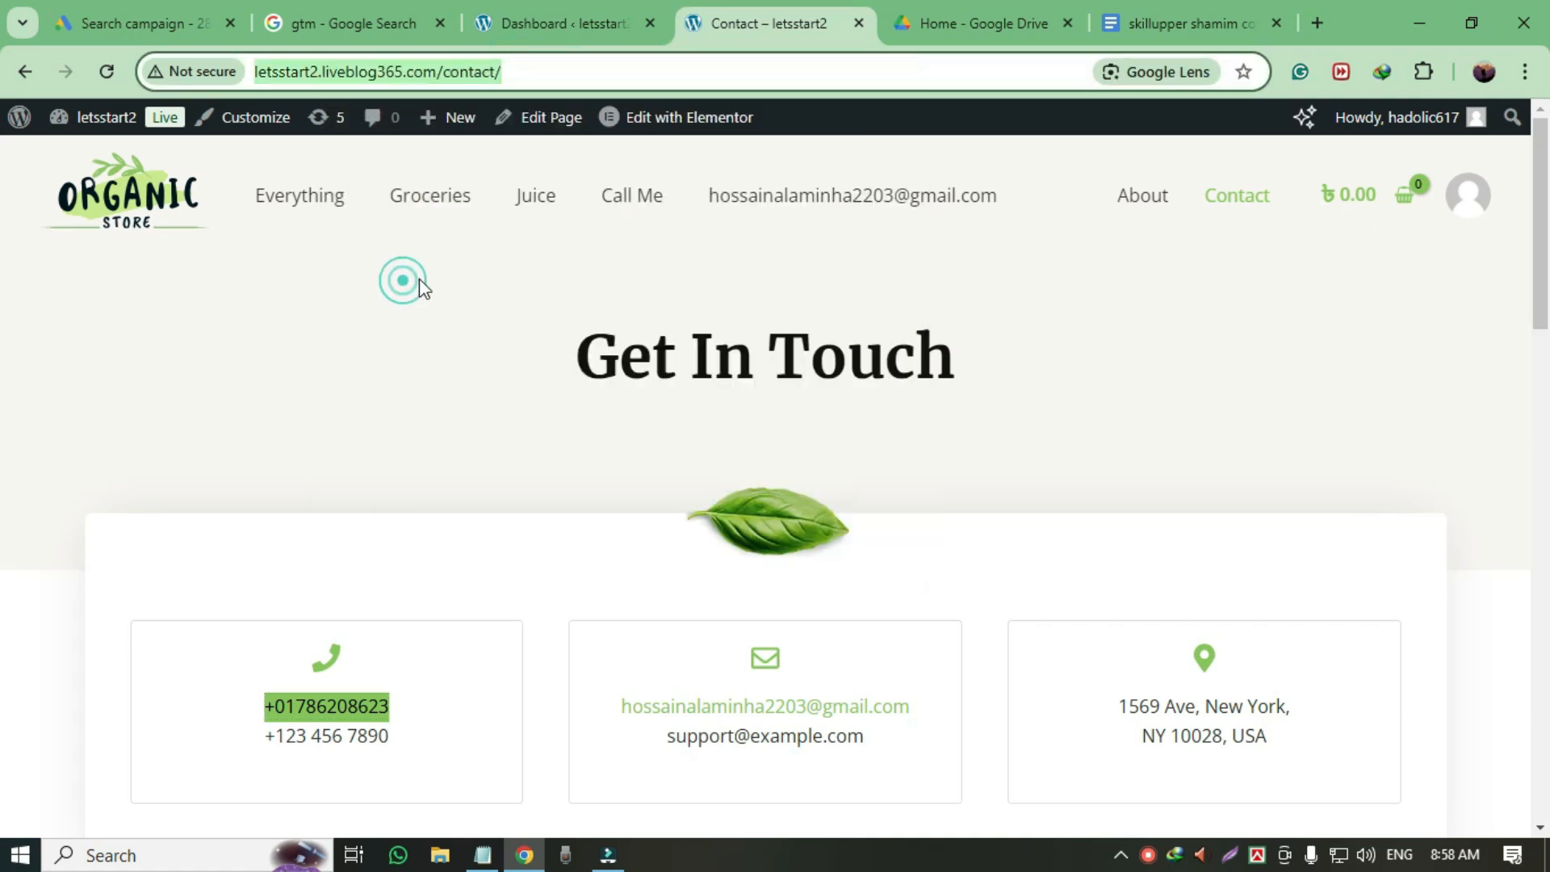
- Return to the Google Ads campaign and set the call ad's Verification URL to the copied contact page address without the trailing slash
{"action": "left_click", "coordinate": [163, 31]}
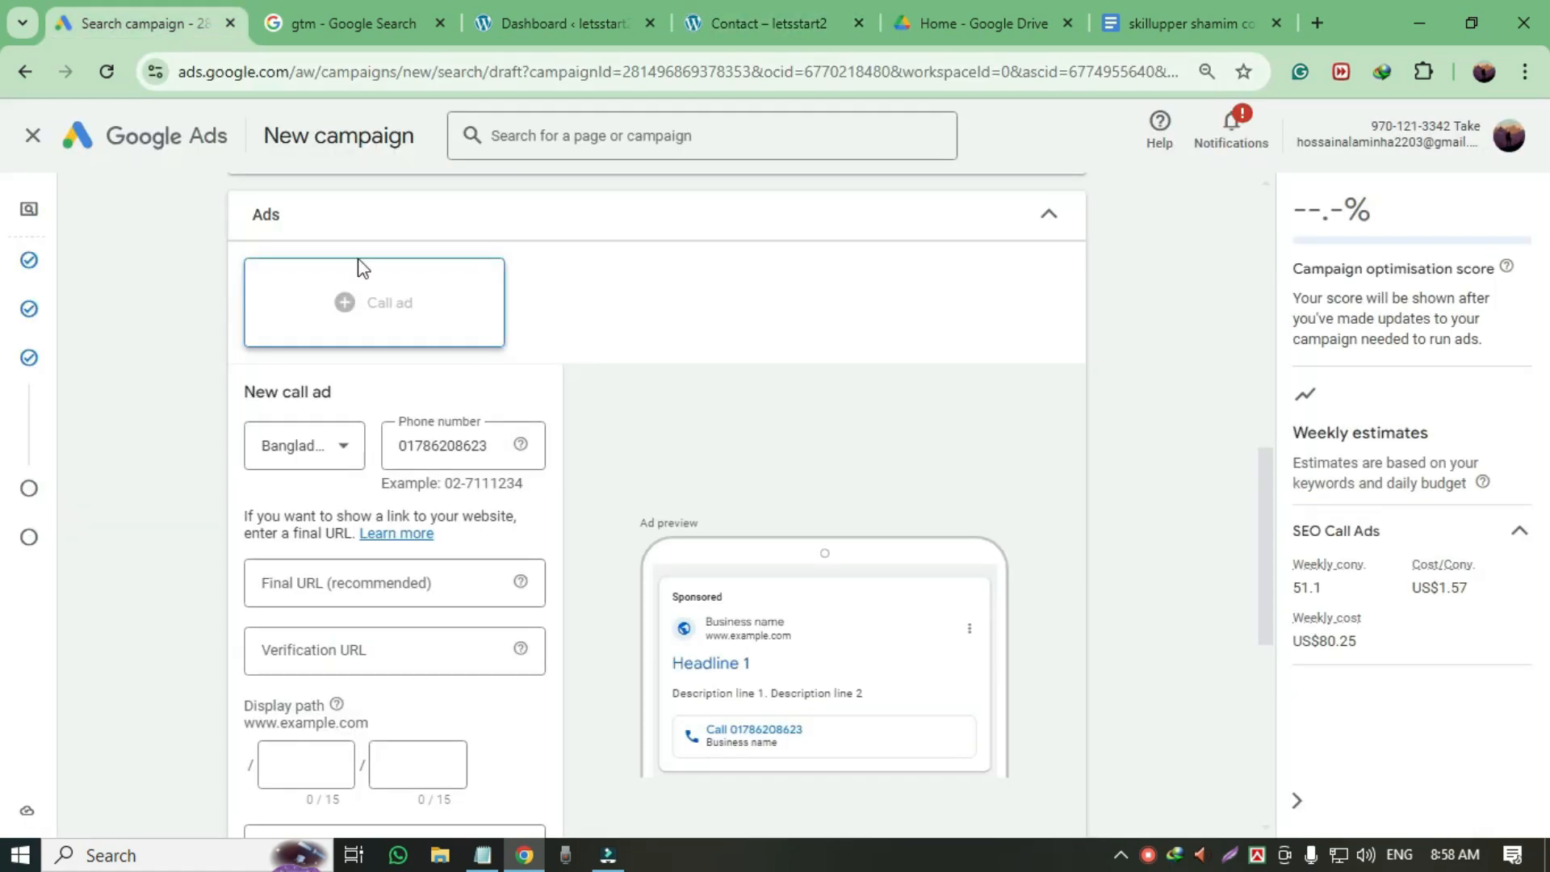
{"action": "left_click", "coordinate": [270, 650]}
{"action": "right_click", "coordinate": [280, 651]}
{"action": "left_click", "coordinate": [342, 340]}
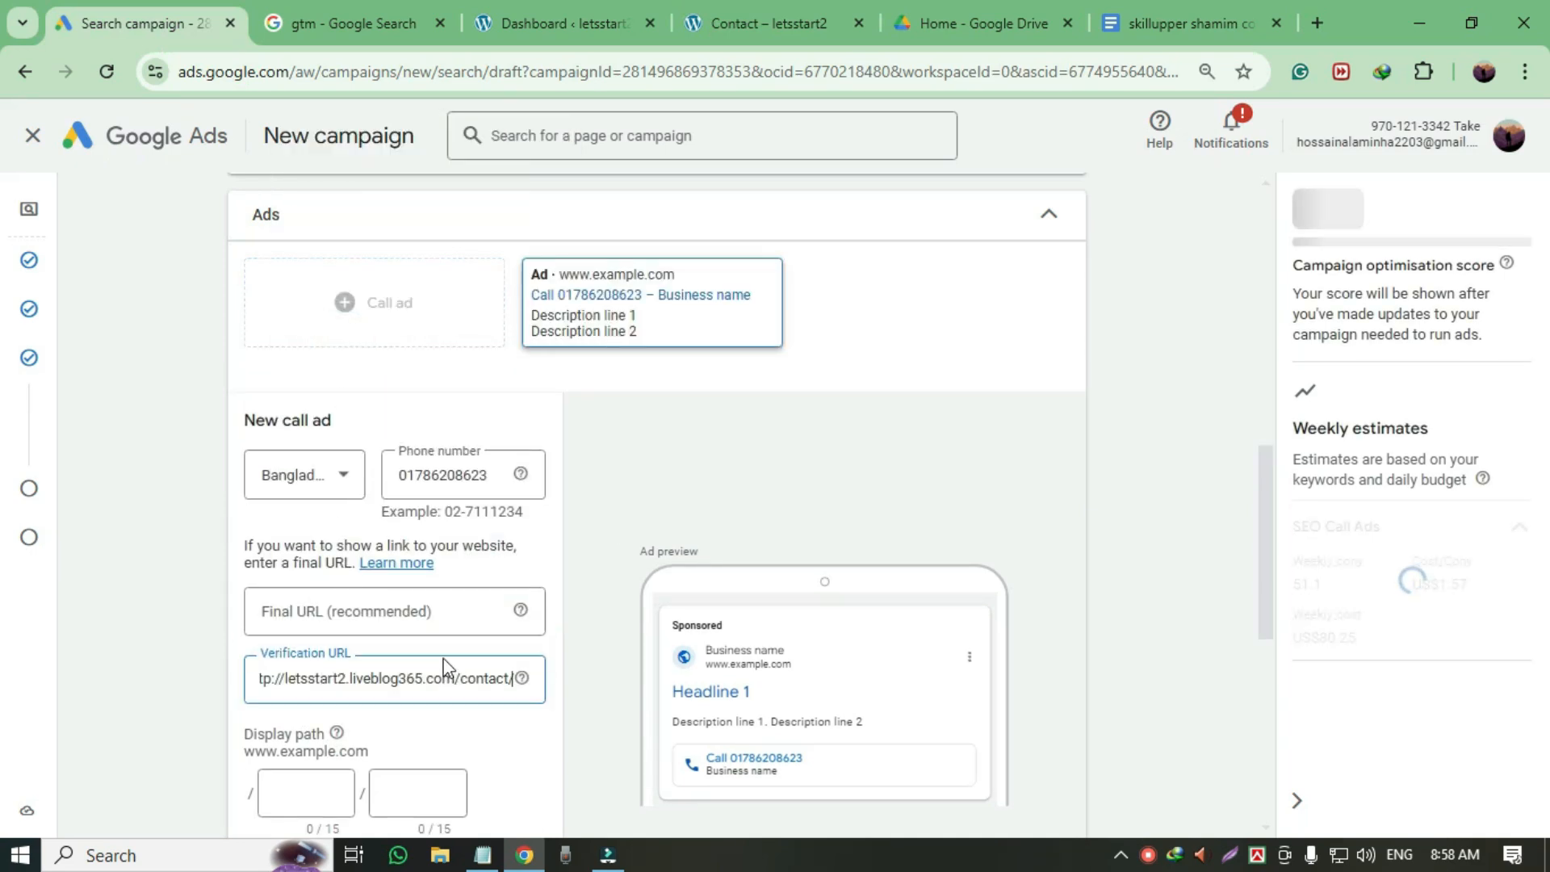
{"action": "key", "text": "BackSpace"}
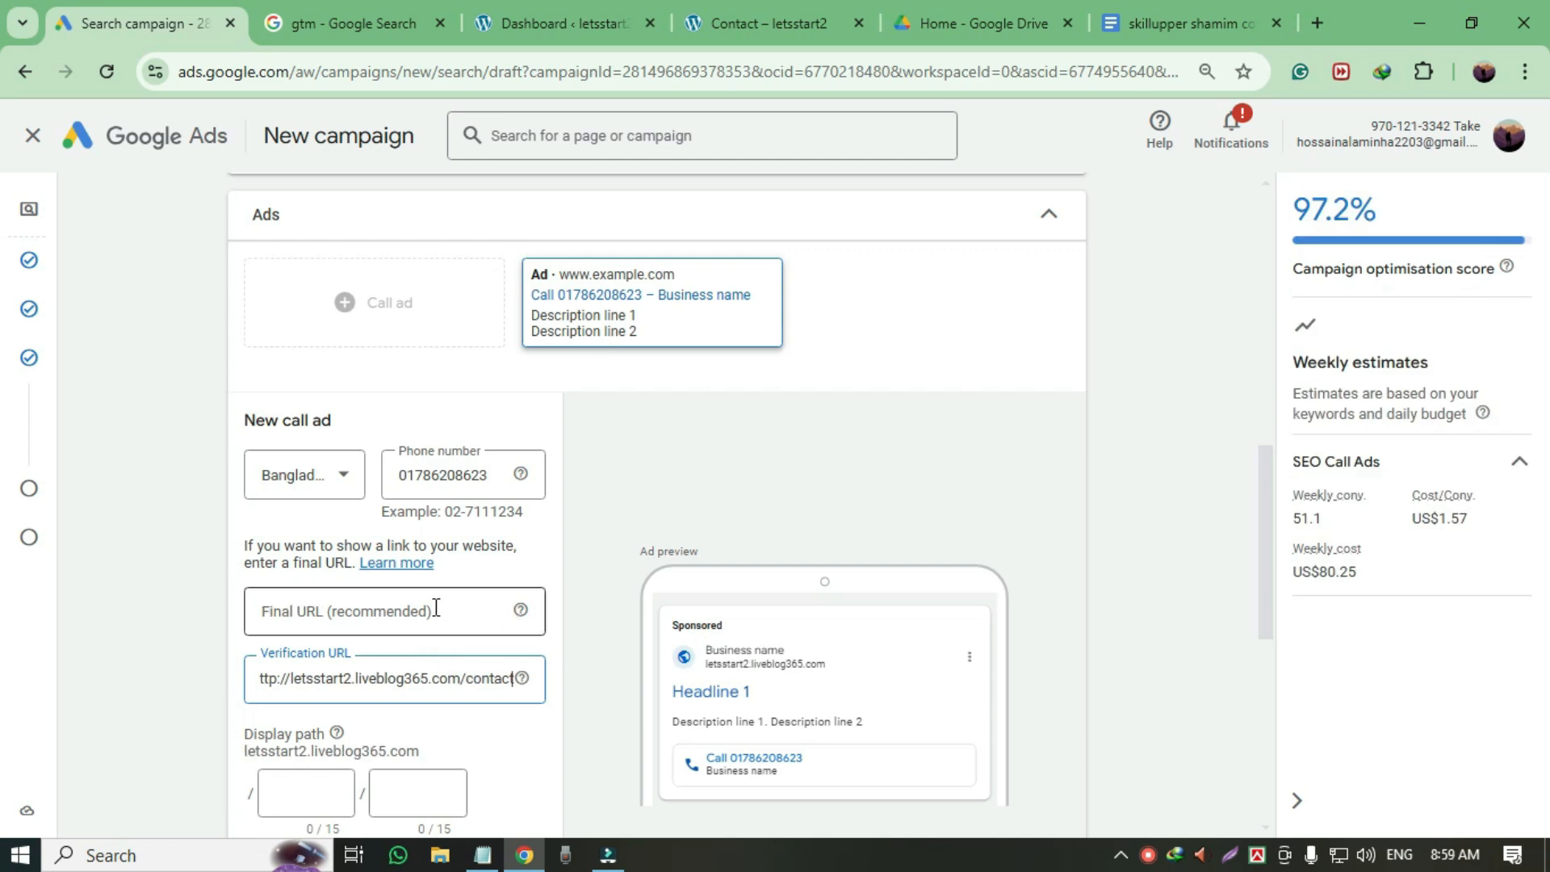
- Try the copied contact page address as the call ad's Final URL, and clear the field again
{"action": "left_click", "coordinate": [271, 610]}
{"action": "right_click", "coordinate": [265, 610]}
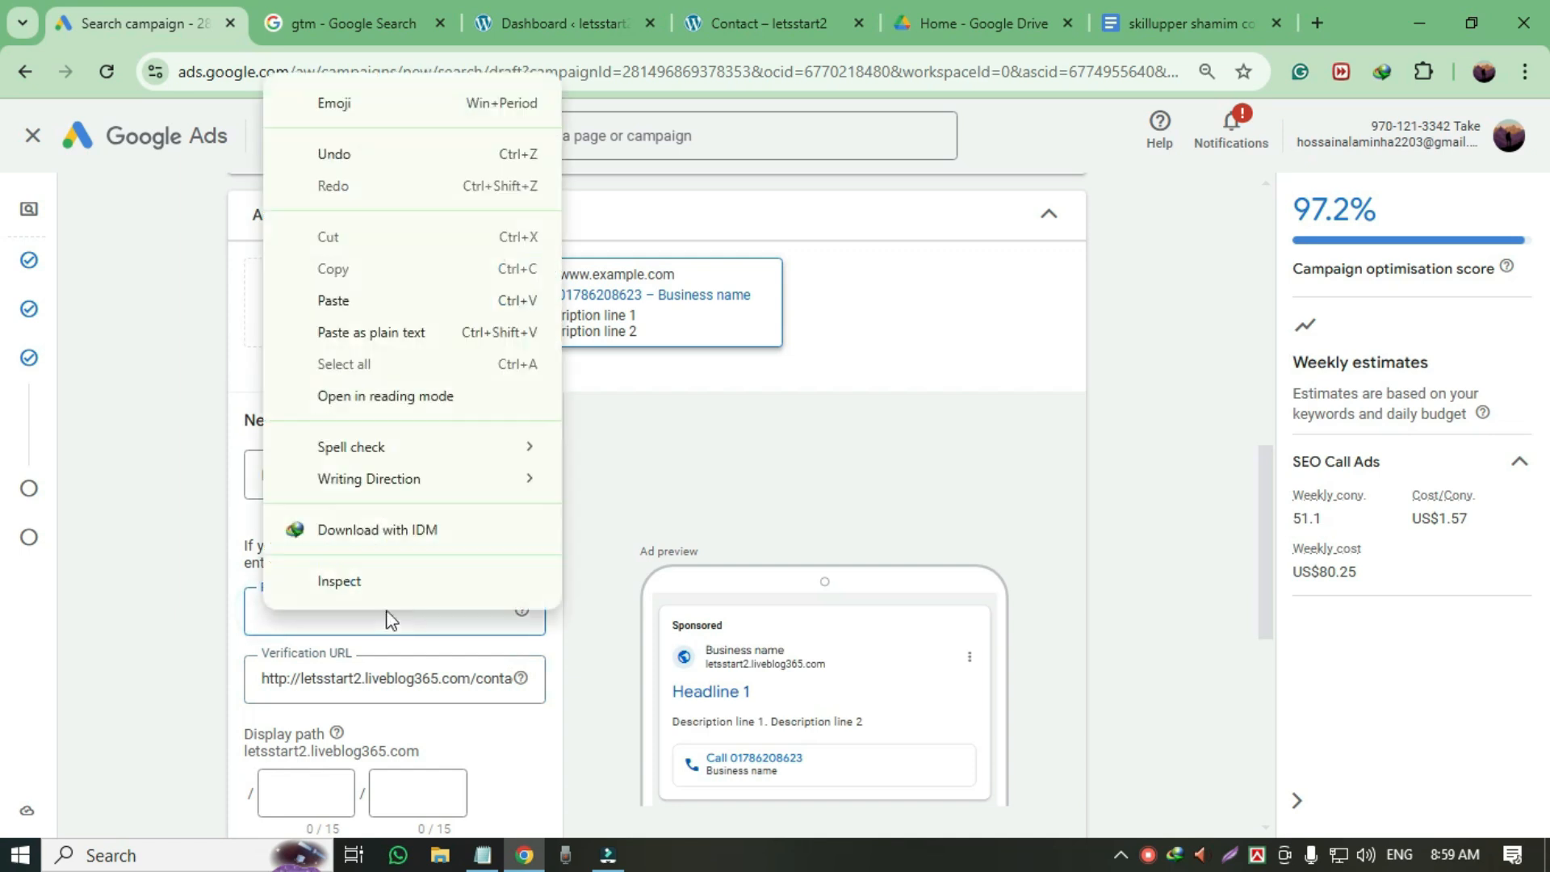
{"action": "left_click", "coordinate": [360, 329]}
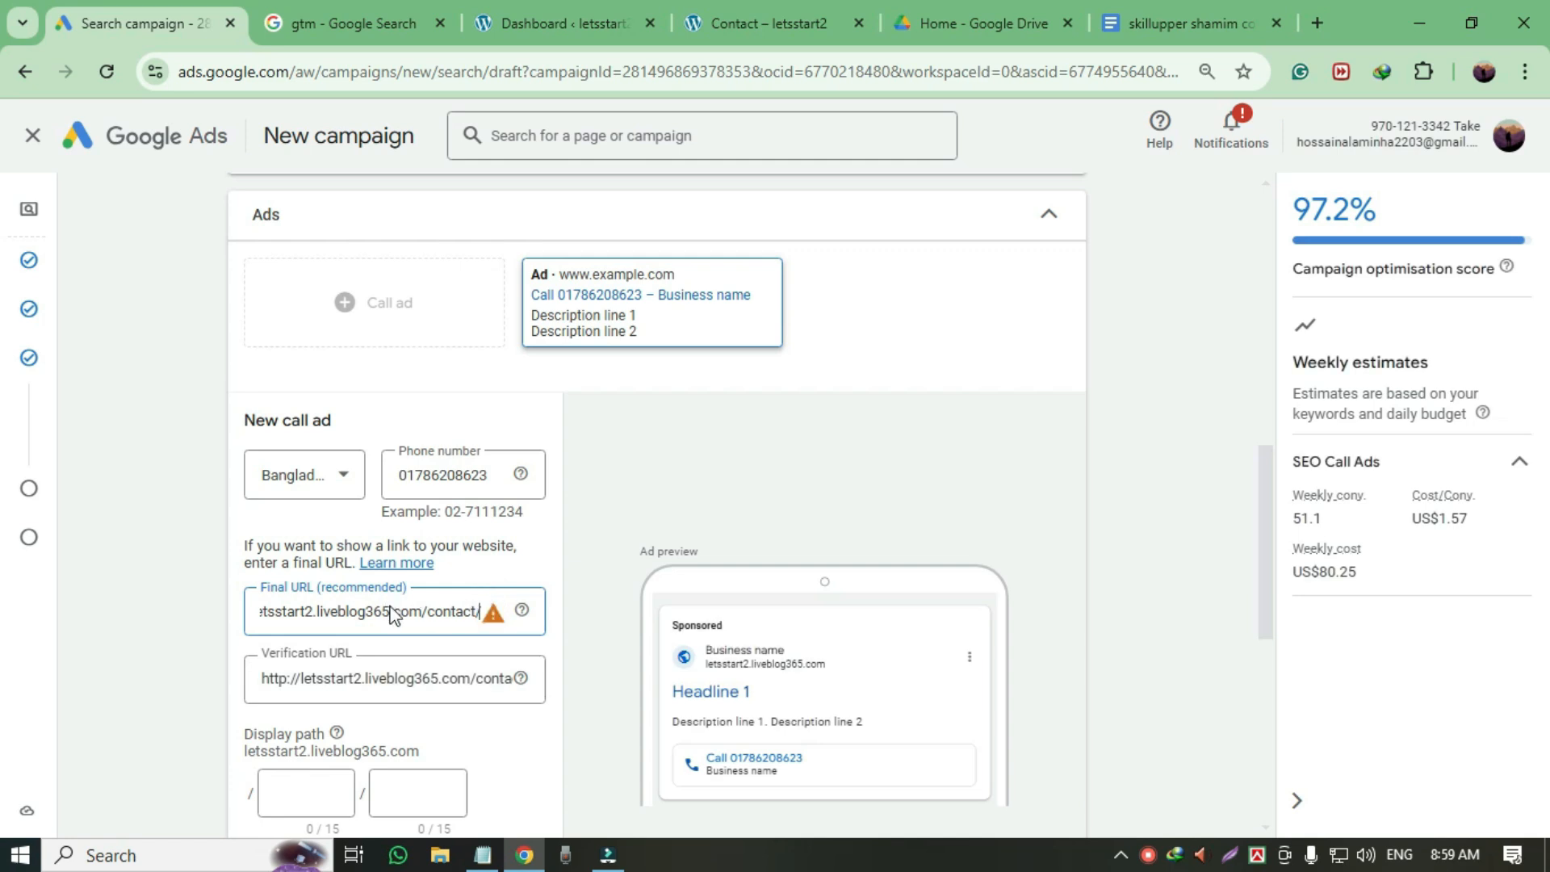
{"action": "left_click", "coordinate": [492, 613]}
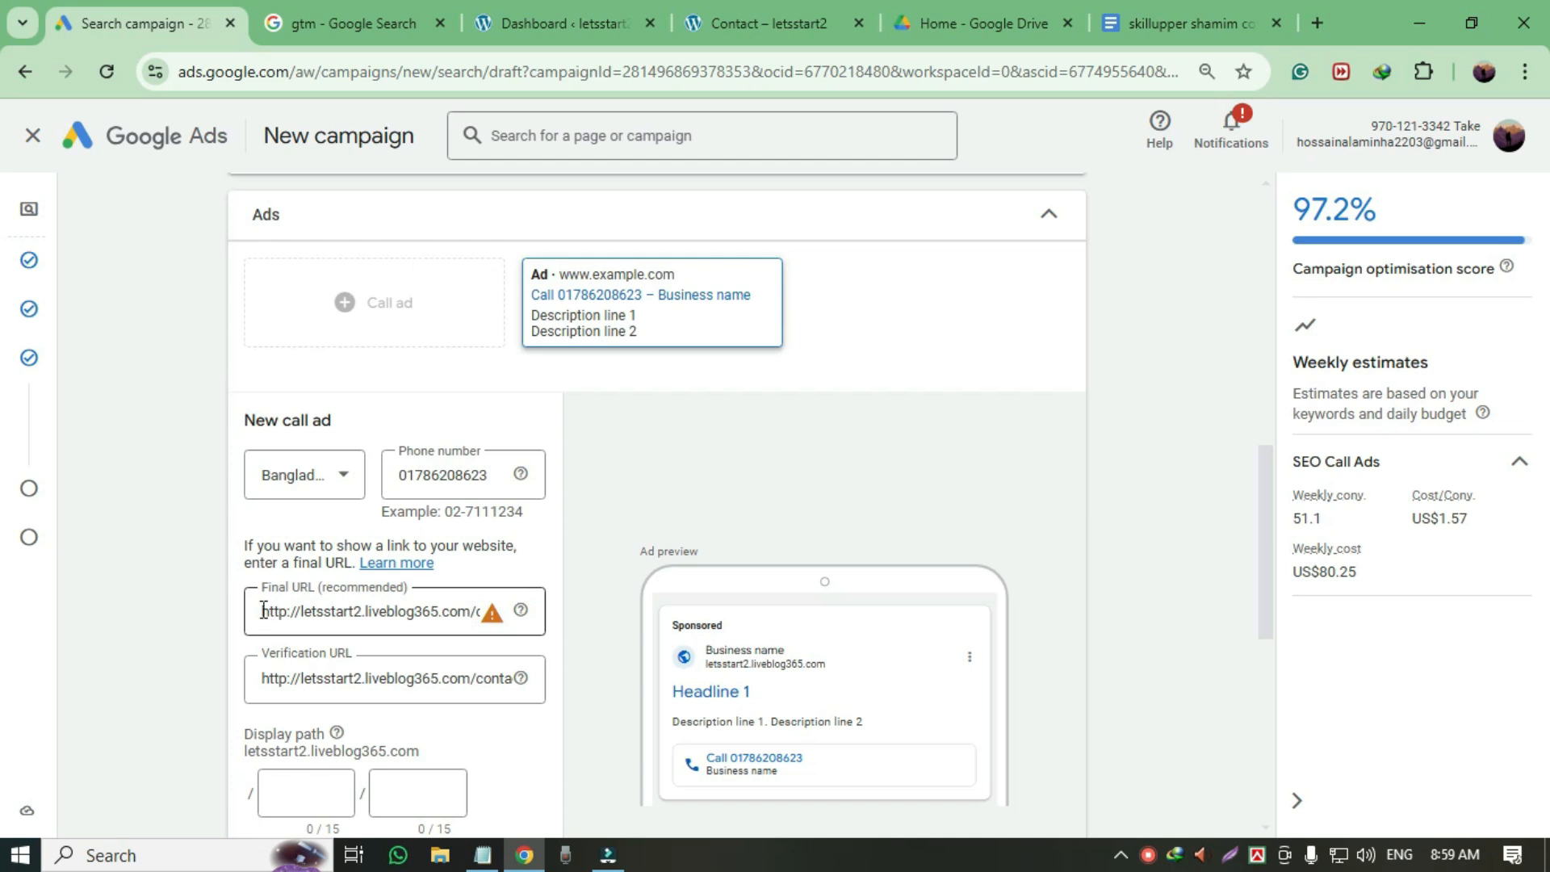
{"action": "left_click_drag", "start_coordinate": [263, 610], "coordinate": [600, 612]}
{"action": "key", "text": "BackSpace"}
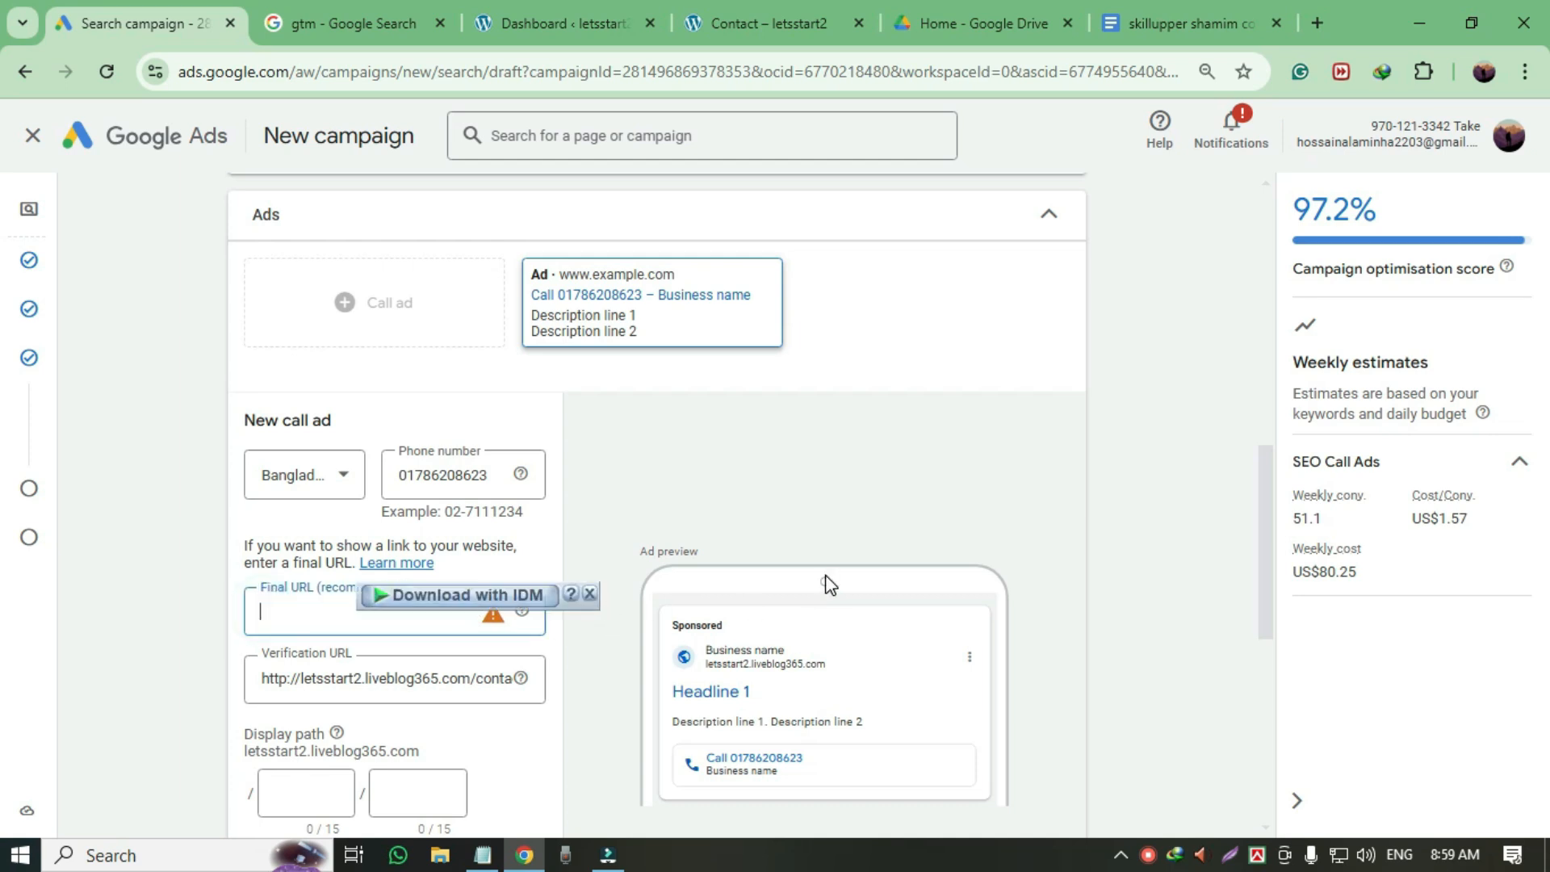
- Set the call ad's display path to "Best" and "Service"
{"action": "scroll", "coordinate": [318, 660], "scroll_direction": "down", "scroll_amount": 4}
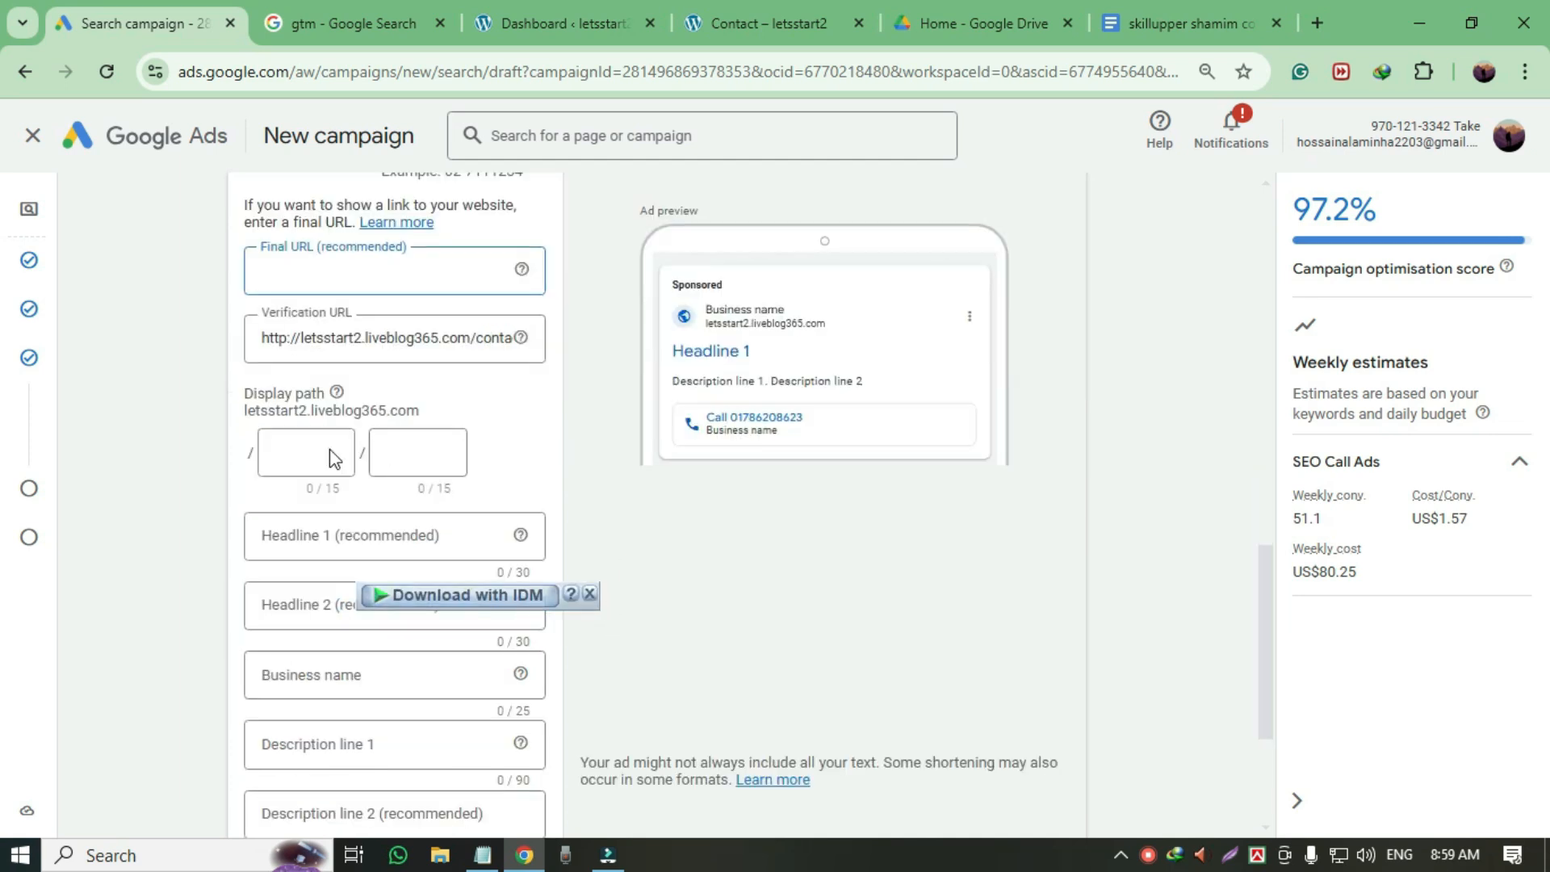
{"action": "left_click", "coordinate": [282, 456]}
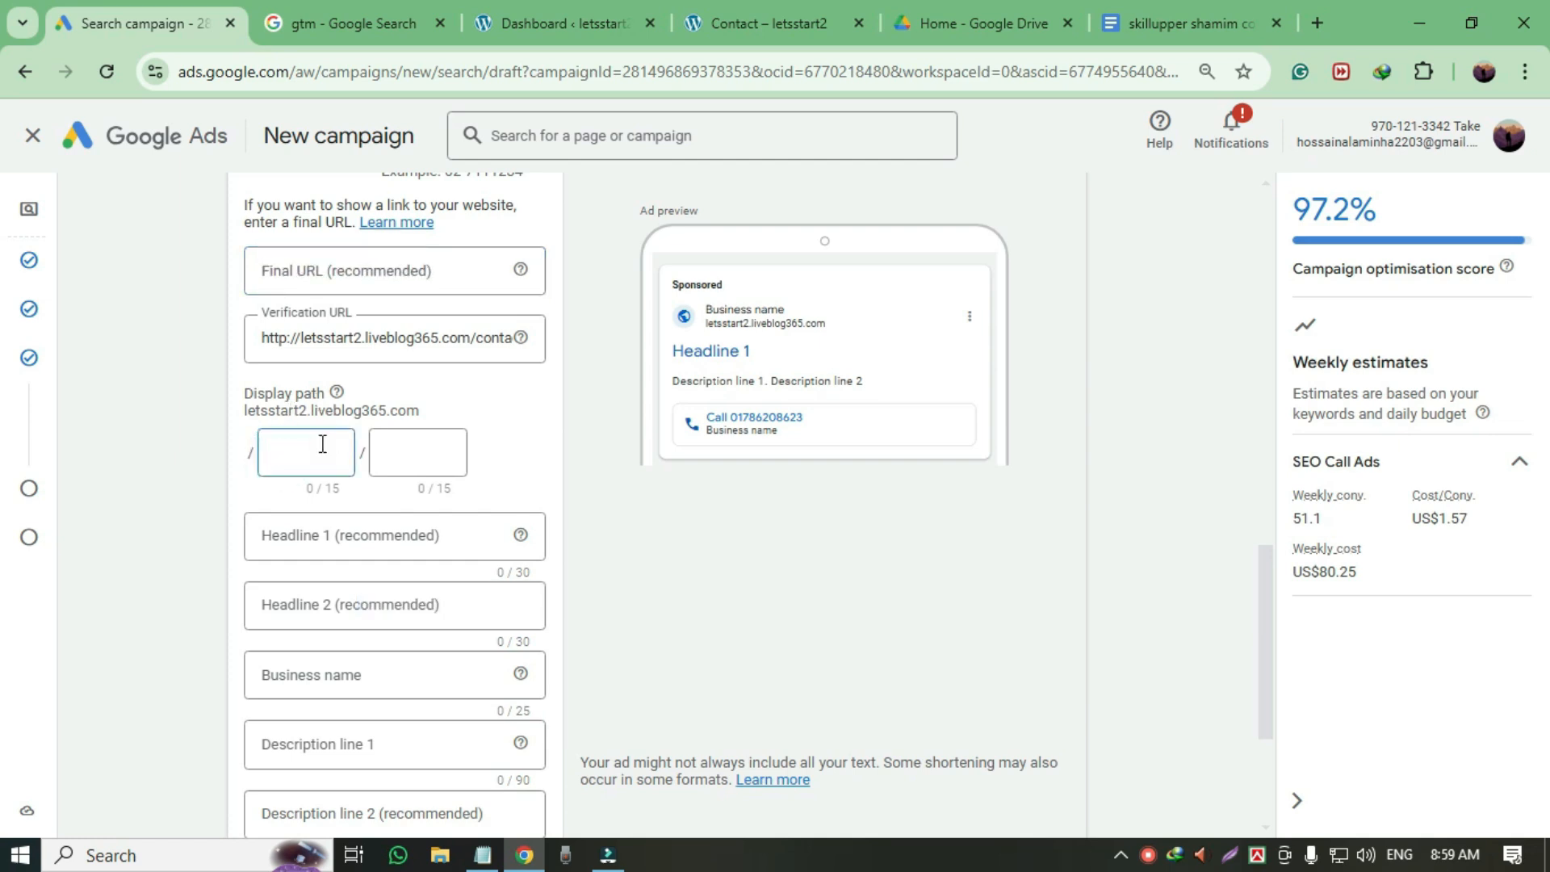
{"action": "type", "text": "Besw"}
{"action": "left_click", "coordinate": [412, 454]}
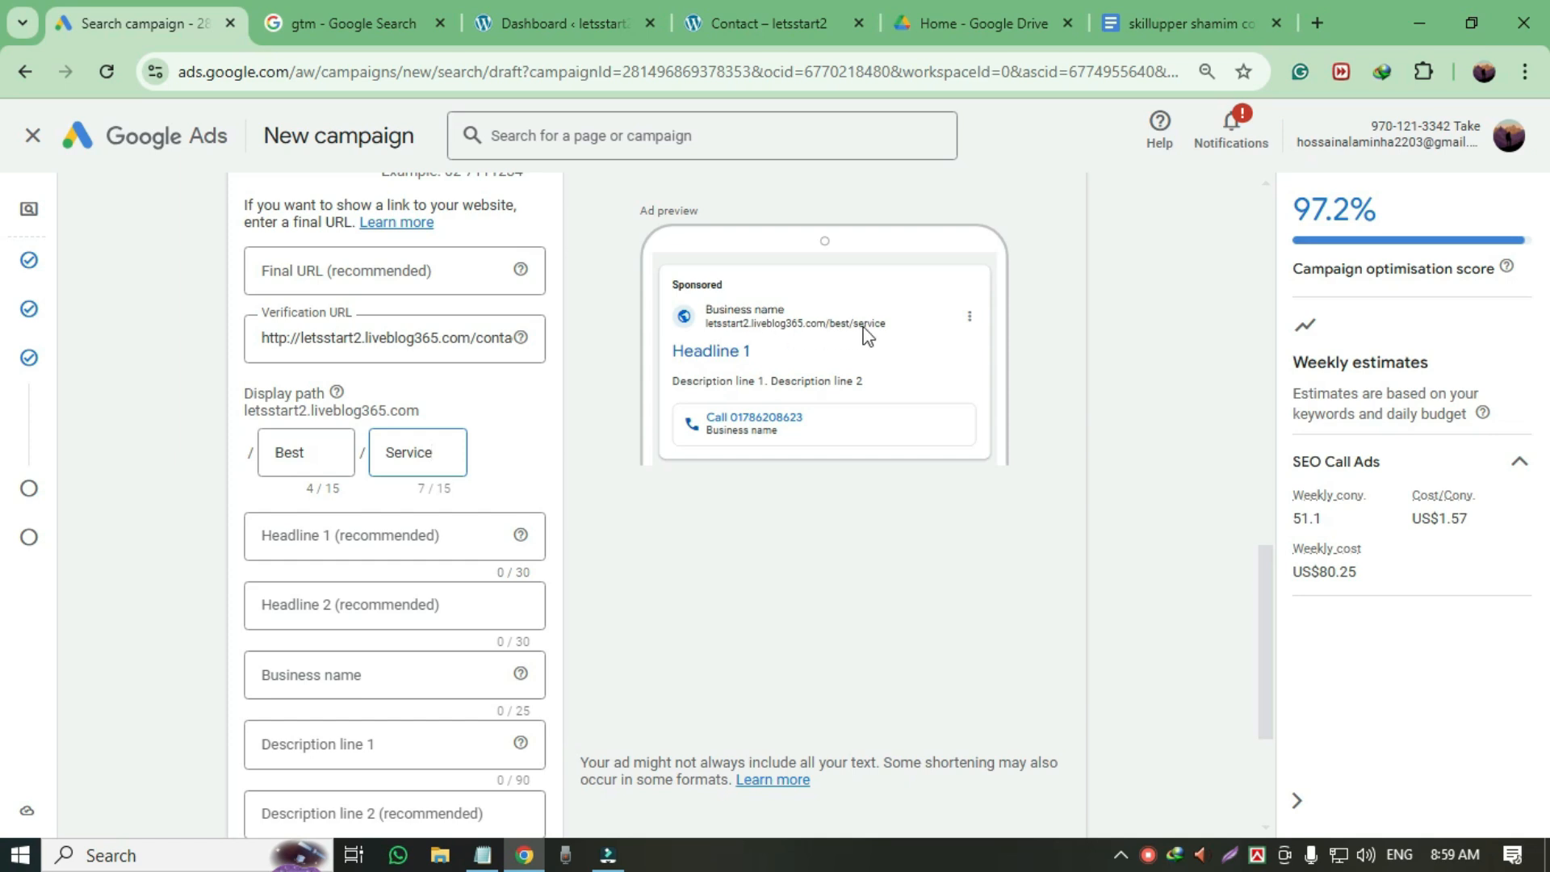
- Switch to the "seo keyword" file in Notepad and copy the phrase "Best digital marketing course" without its comma
{"action": "scroll", "coordinate": [357, 473], "scroll_direction": "down", "scroll_amount": 1}
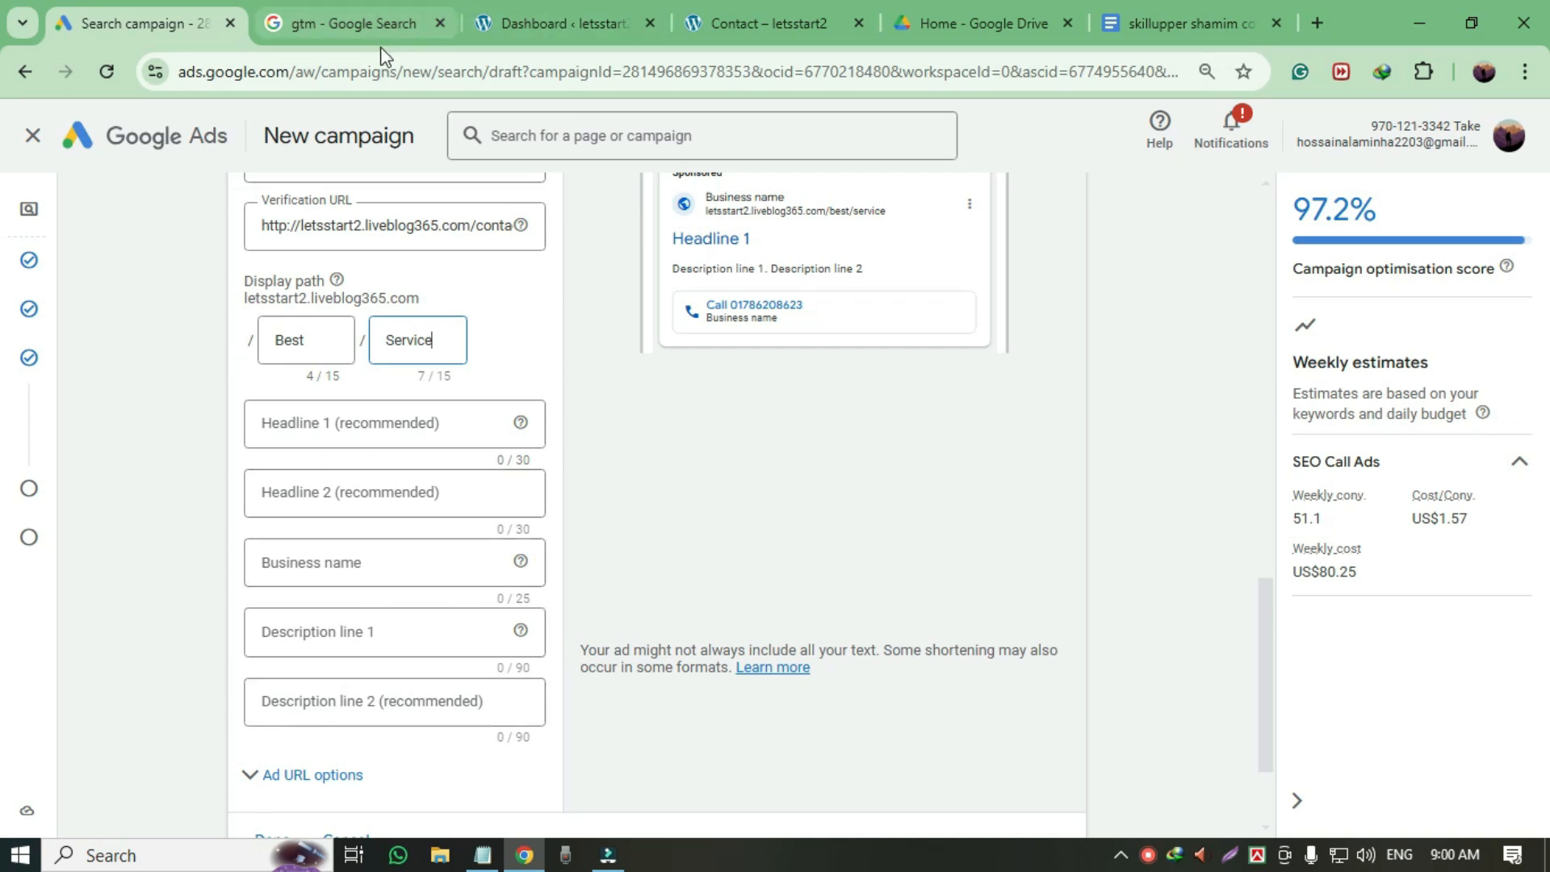
{"action": "left_click", "coordinate": [482, 855]}
{"action": "left_click", "coordinate": [851, 360]}
{"action": "scroll", "coordinate": [678, 188], "scroll_direction": "up", "scroll_amount": 4}
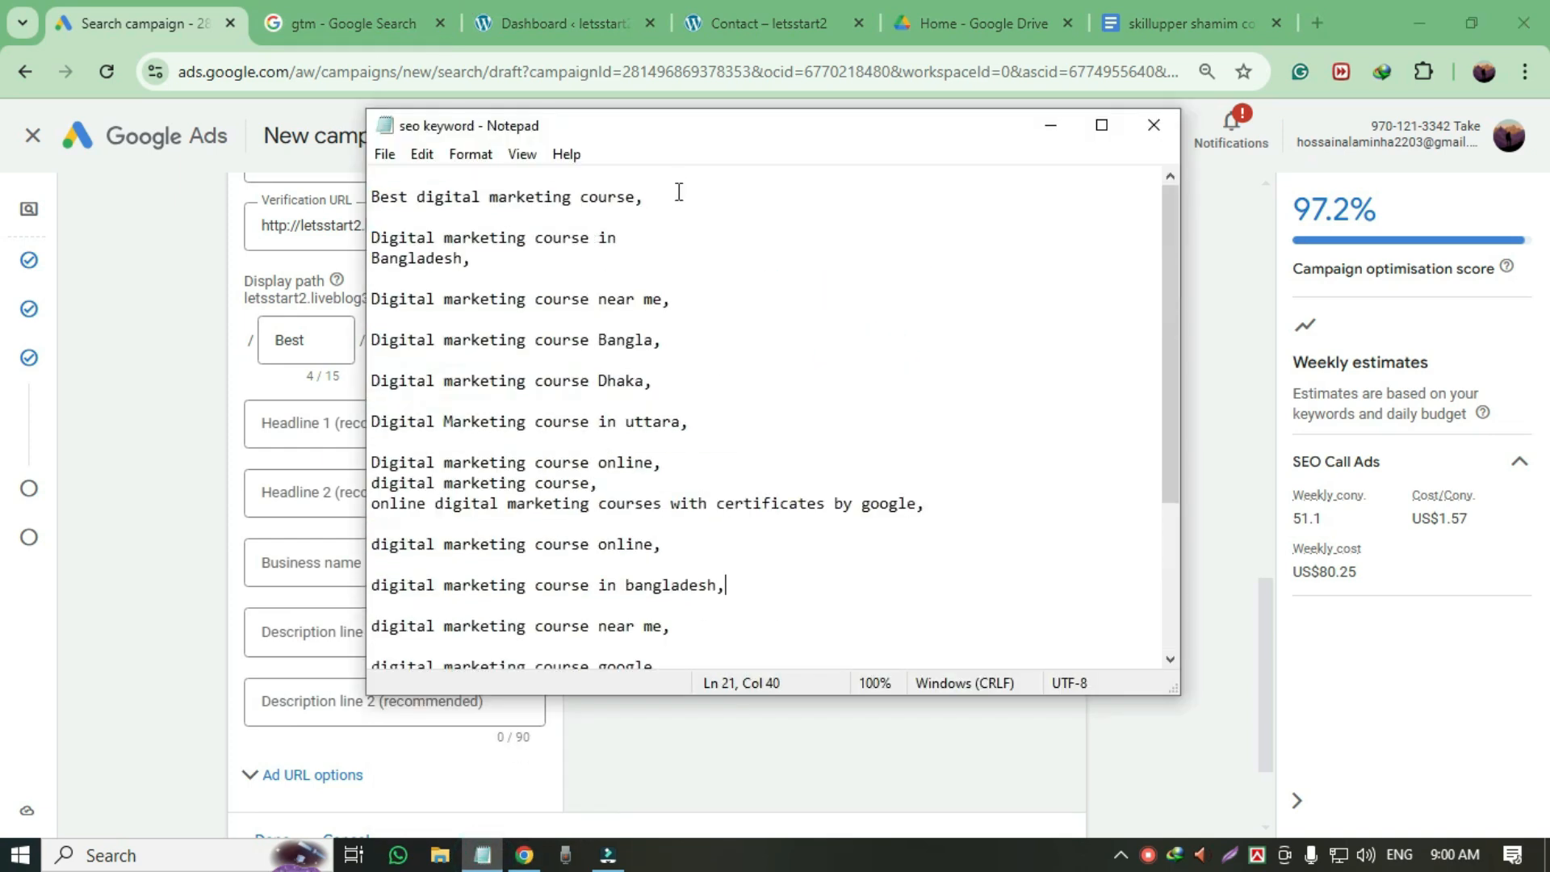
{"action": "left_click_drag", "start_coordinate": [638, 202], "coordinate": [376, 204]}
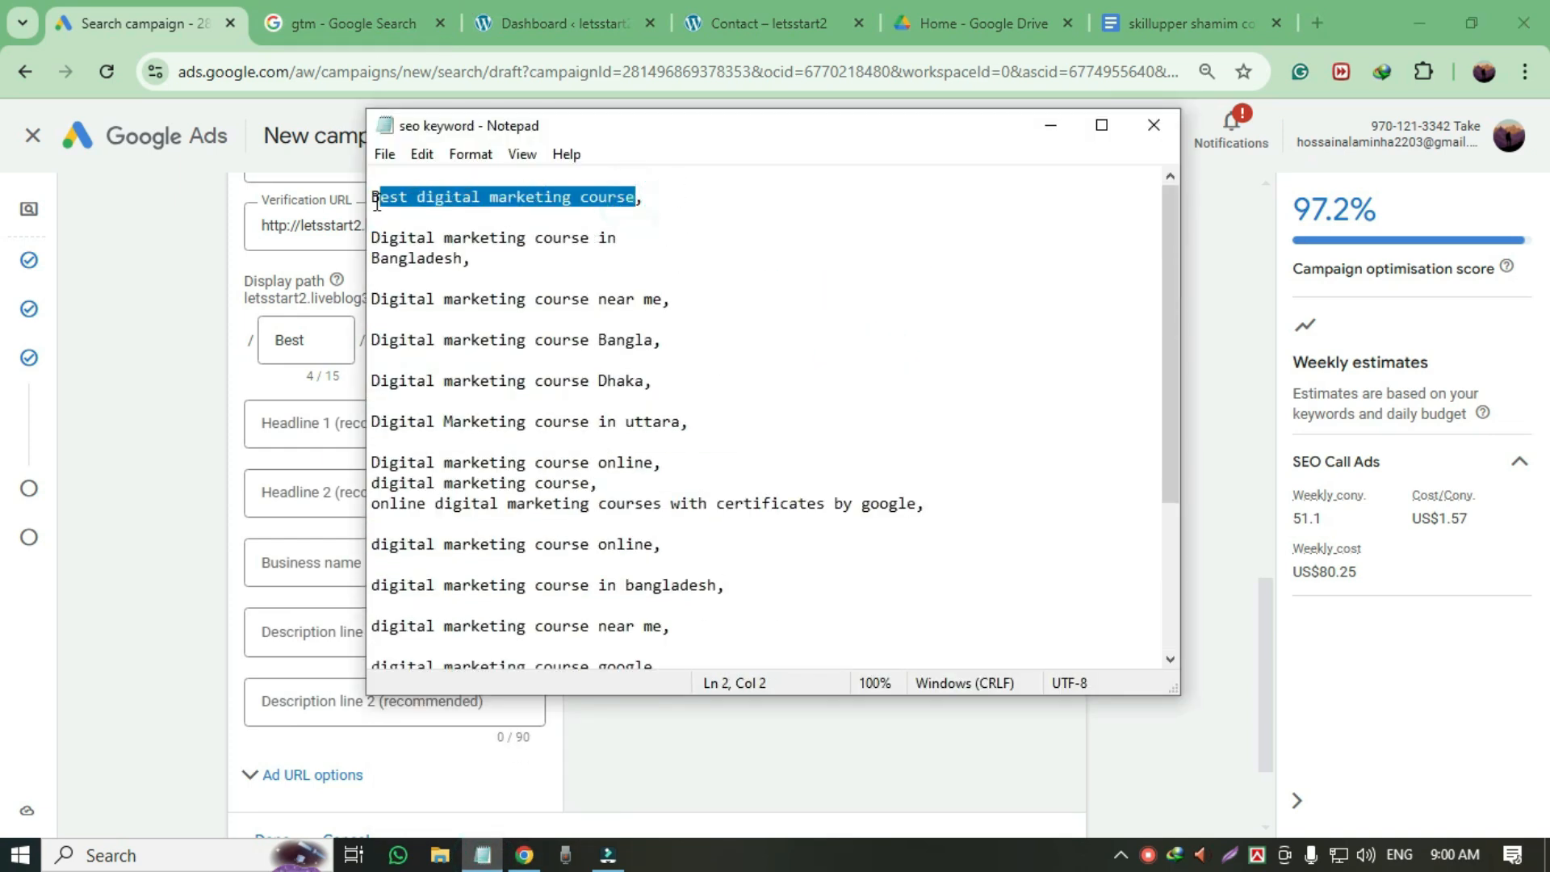
{"action": "right_click", "coordinate": [469, 201]}
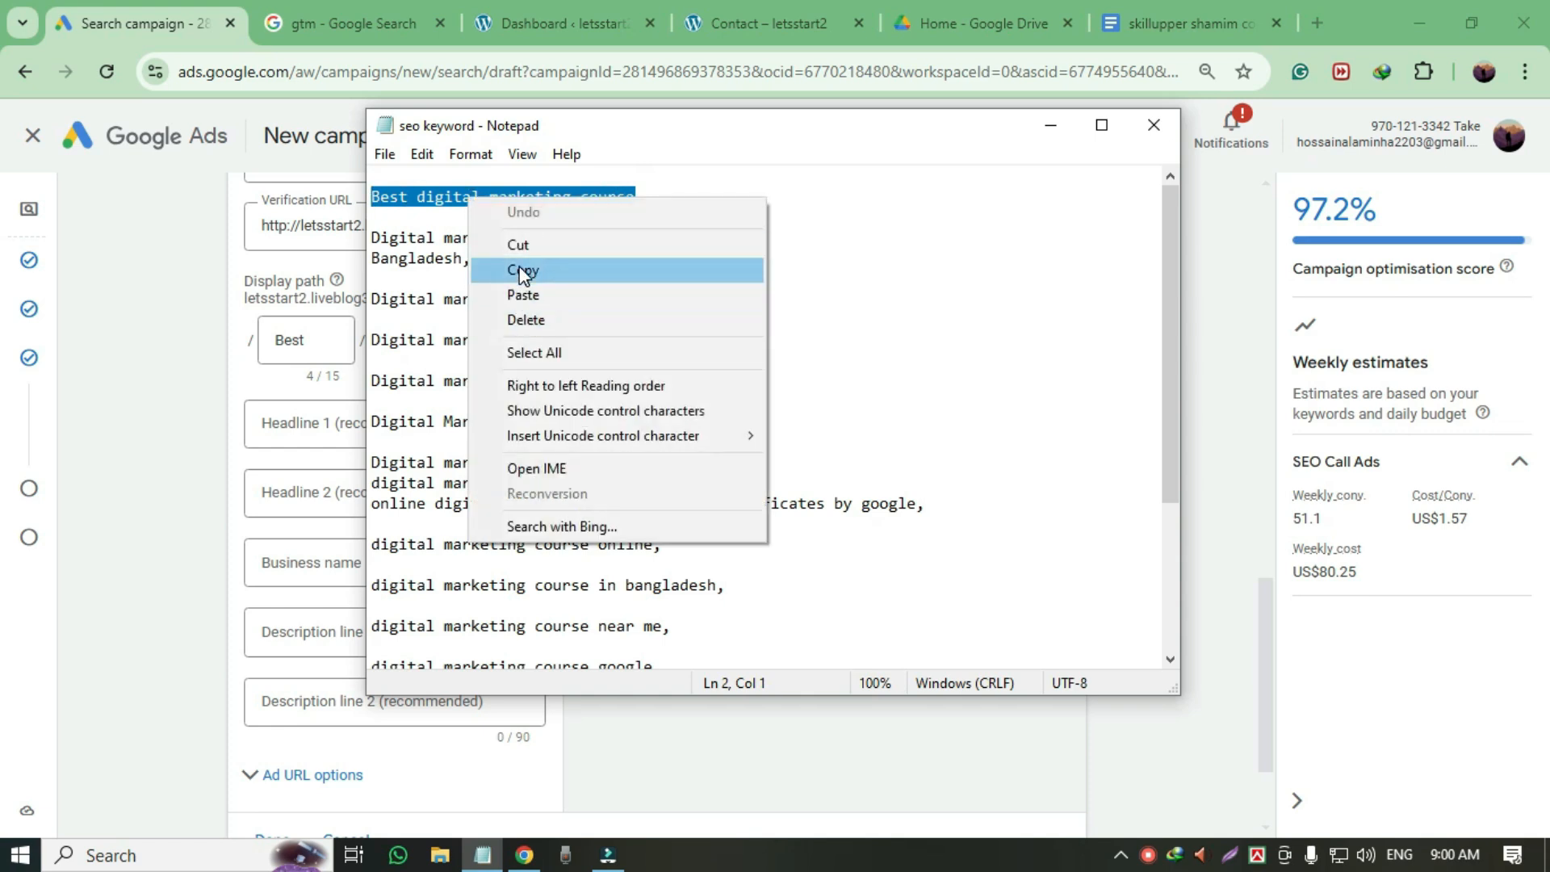
{"action": "left_click", "coordinate": [525, 270]}
- Return to the Google Ads campaign and paste "Best digital marketing course" as Headline 1 of the call ad
{"action": "left_click", "coordinate": [204, 36]}
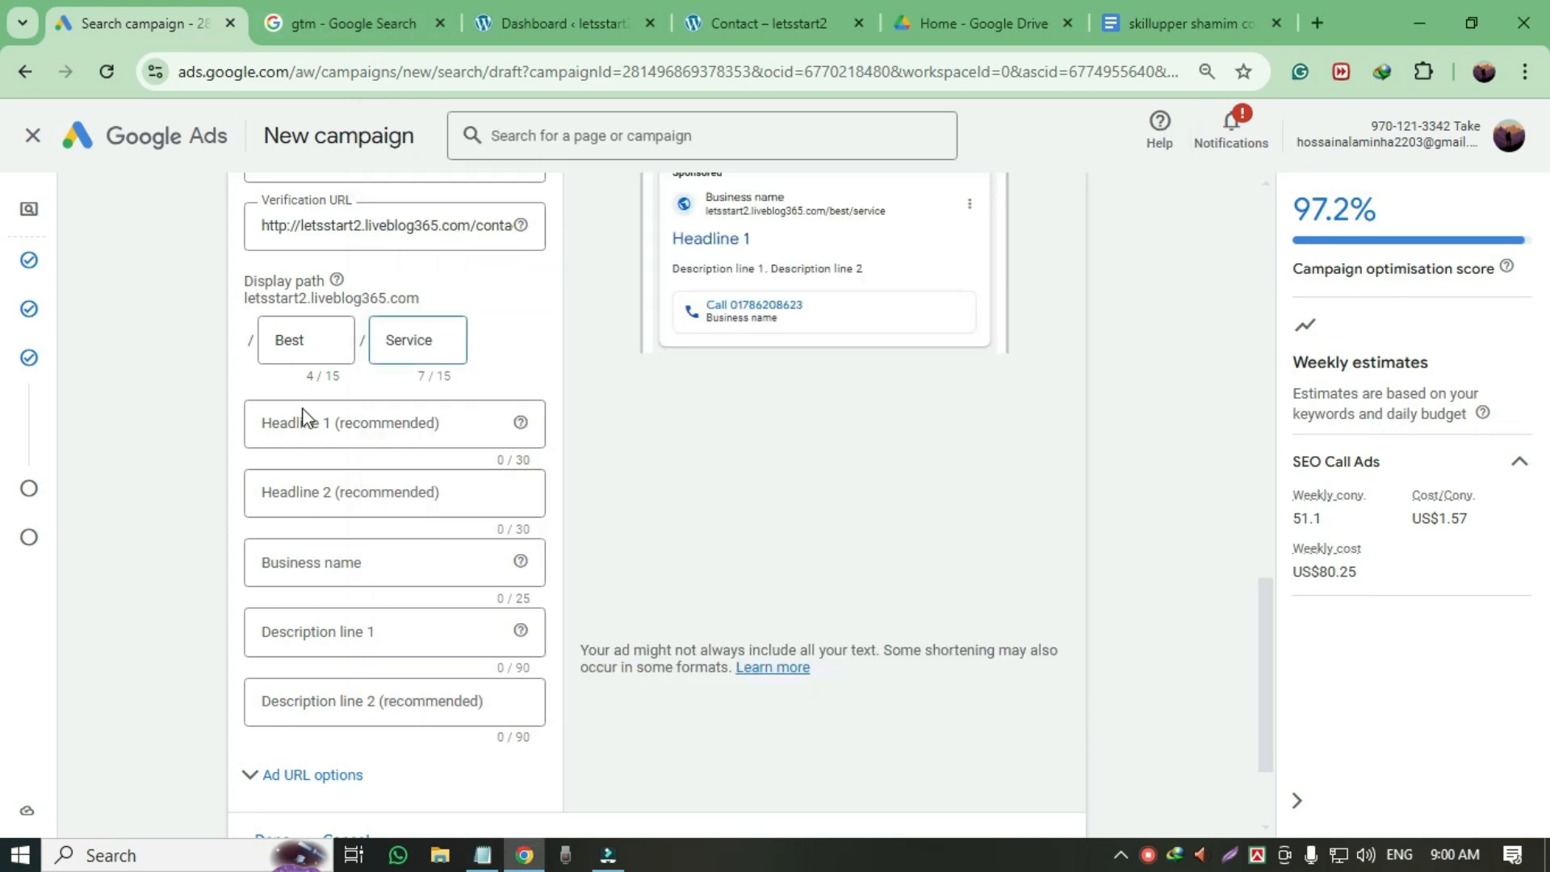
{"action": "left_click", "coordinate": [267, 422]}
{"action": "right_click", "coordinate": [267, 422]}
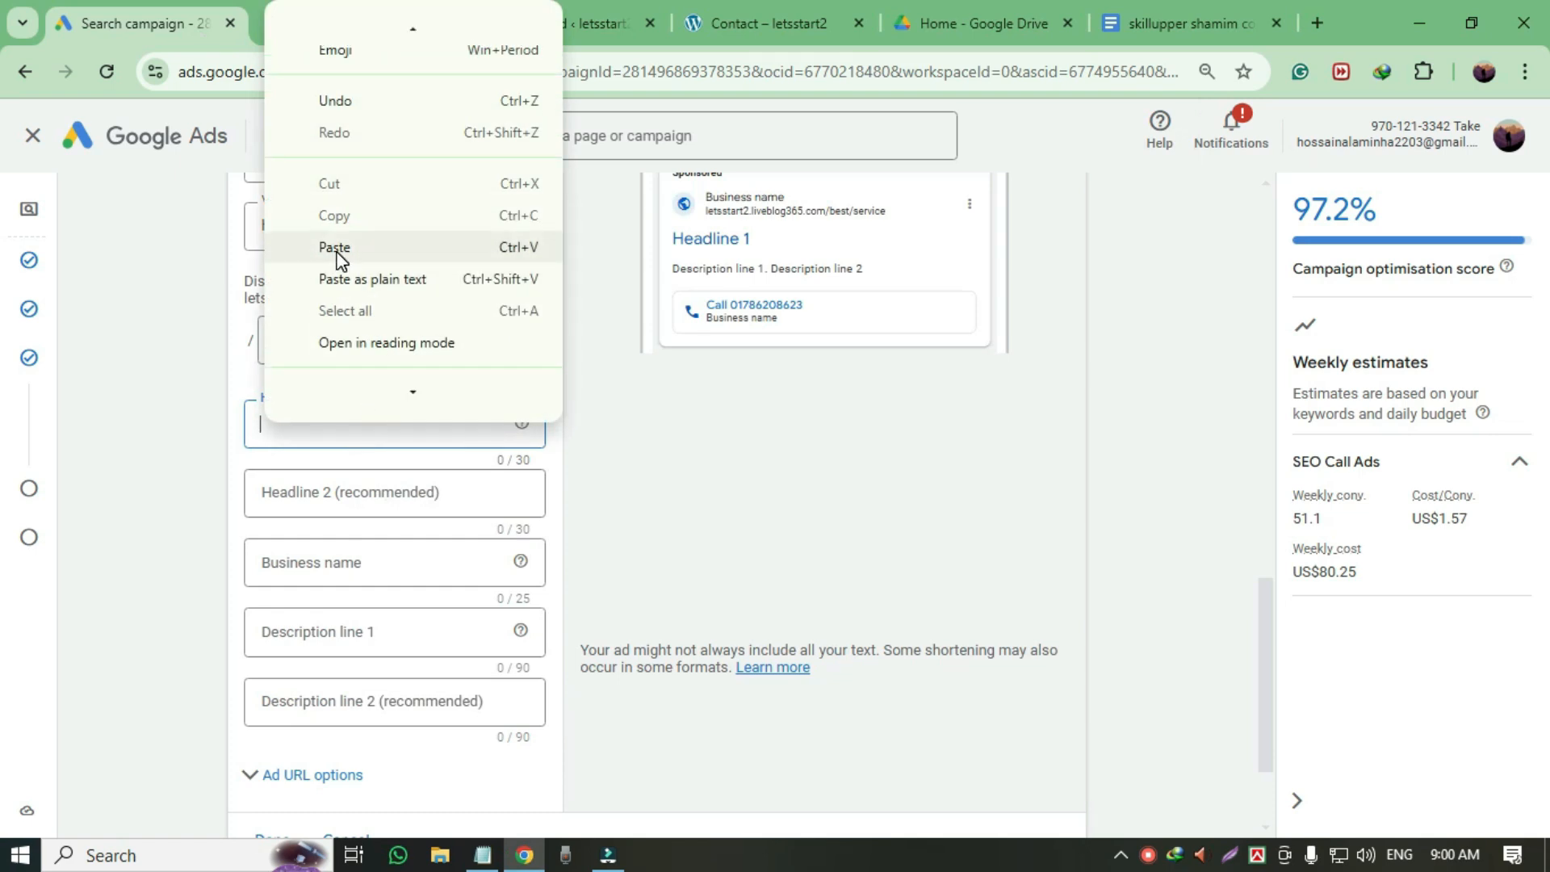
{"action": "left_click", "coordinate": [338, 251]}
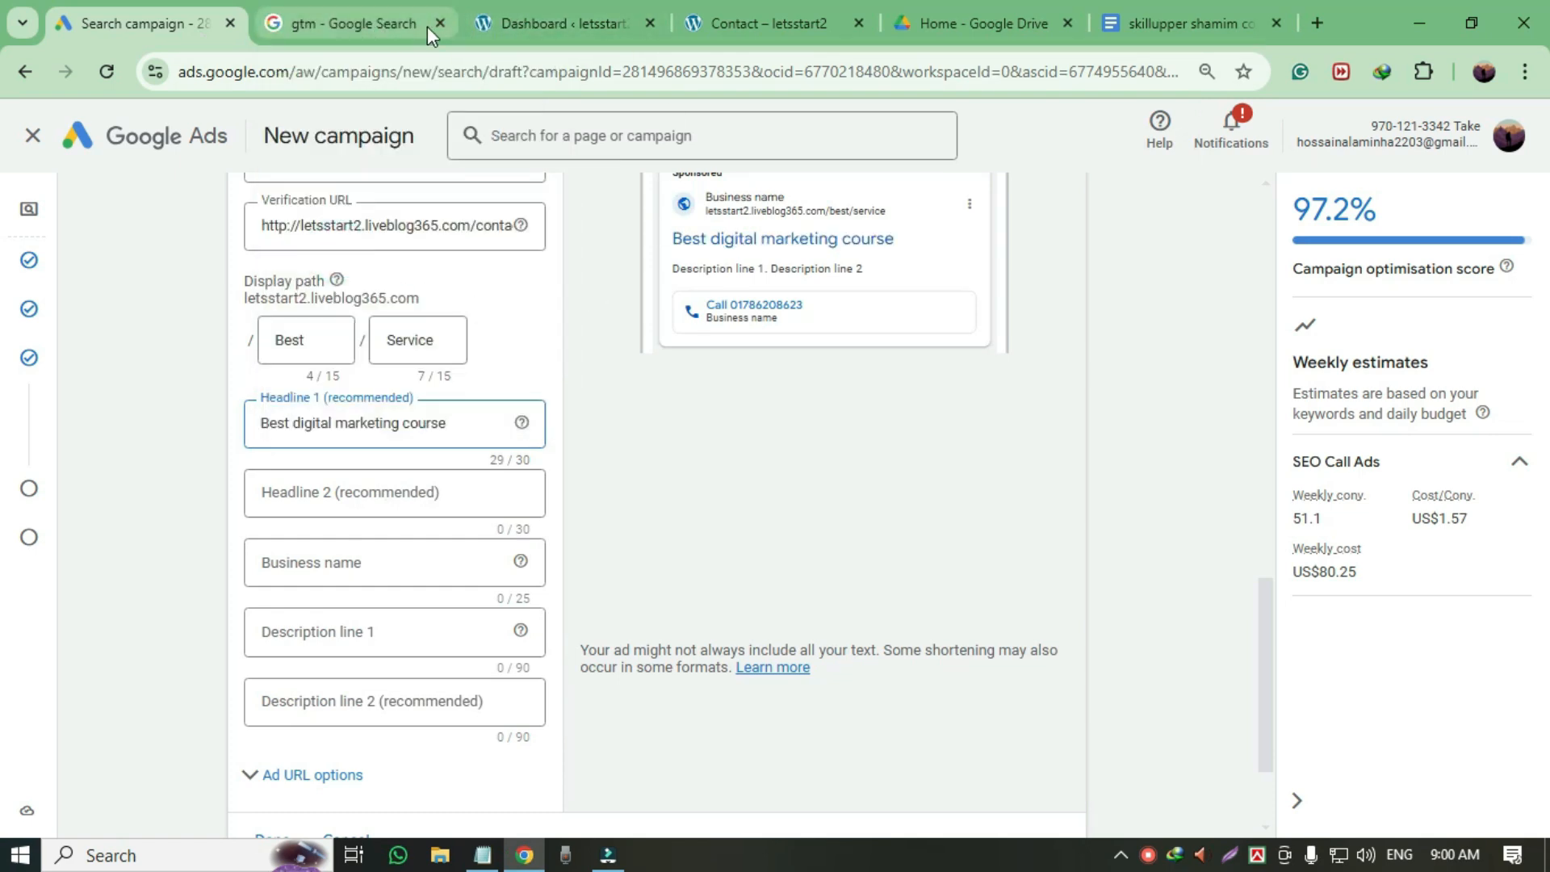
- Copy the phrase "Digital marketing course Dhaka" from the "seo keyword" file in Notepad
{"action": "left_click", "coordinate": [482, 855]}
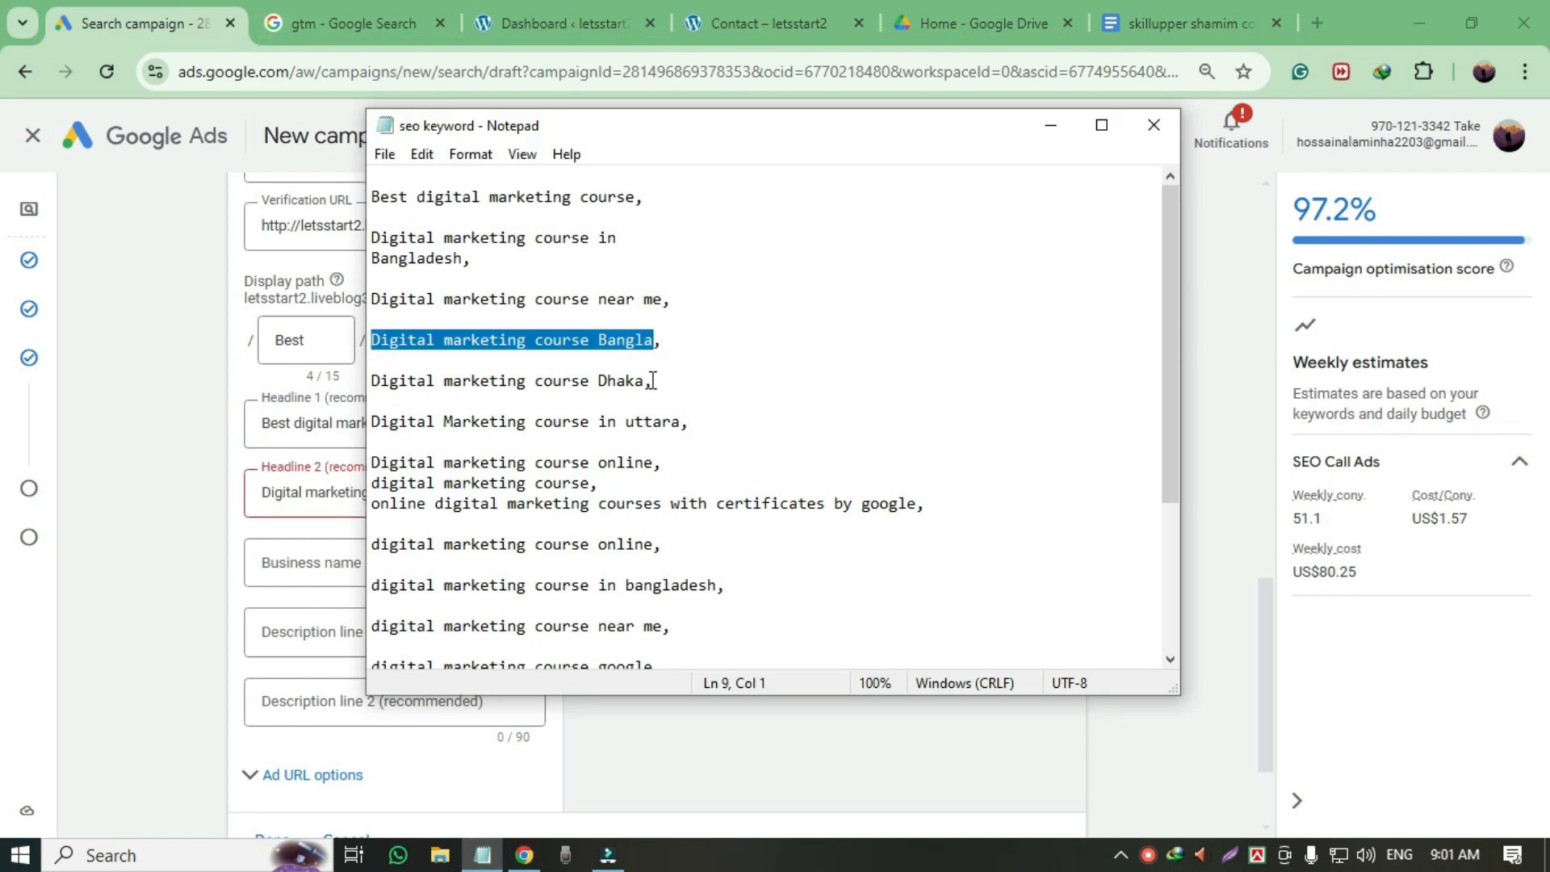
{"action": "left_click_drag", "start_coordinate": [643, 382], "coordinate": [333, 381]}
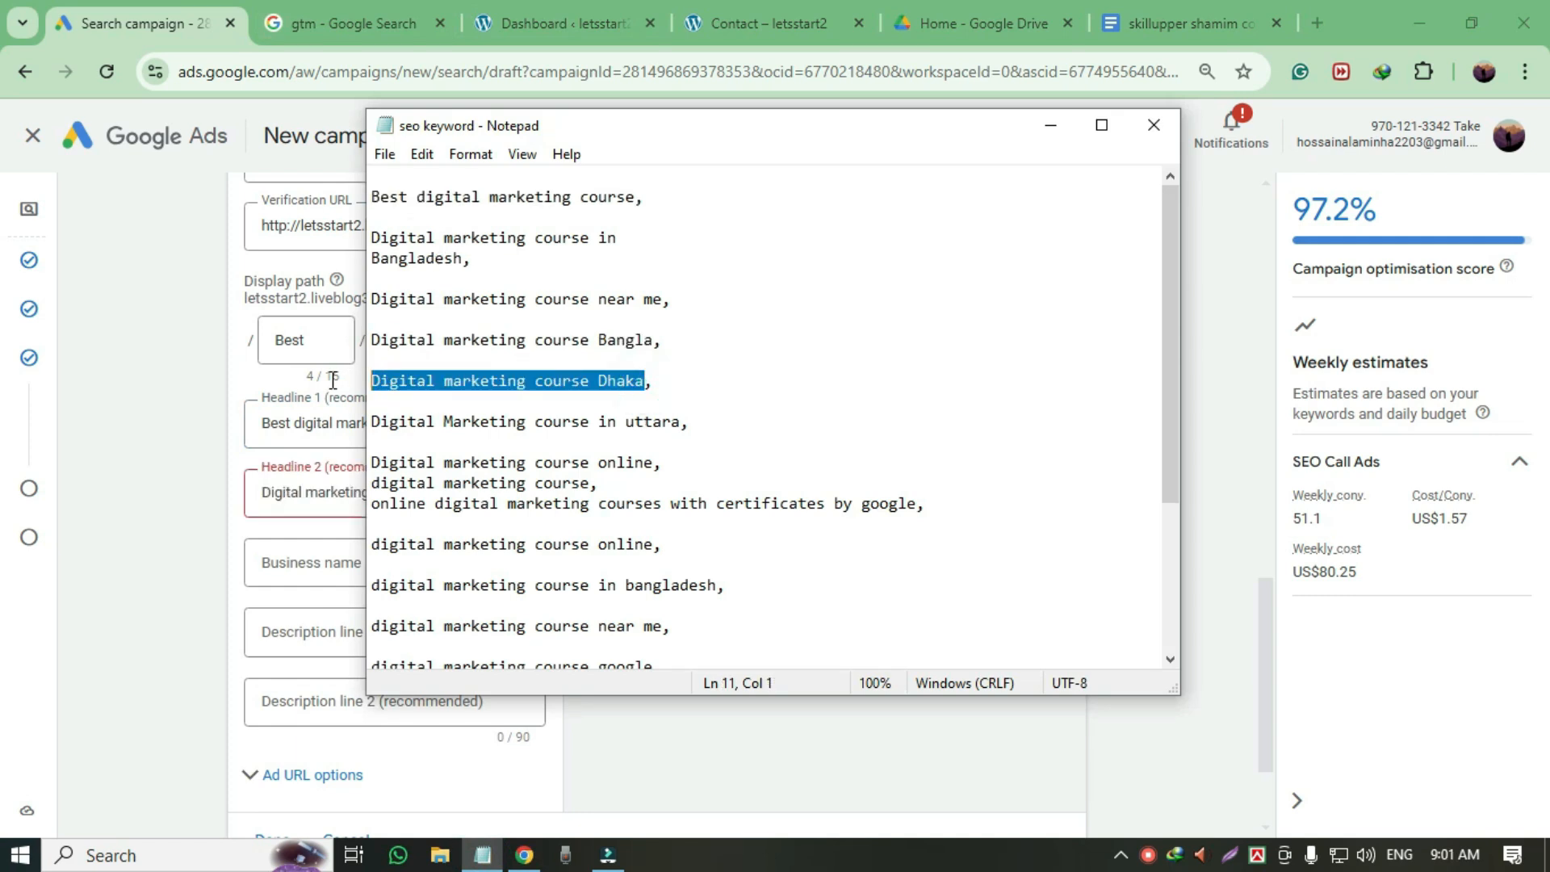
{"action": "right_click", "coordinate": [421, 384]}
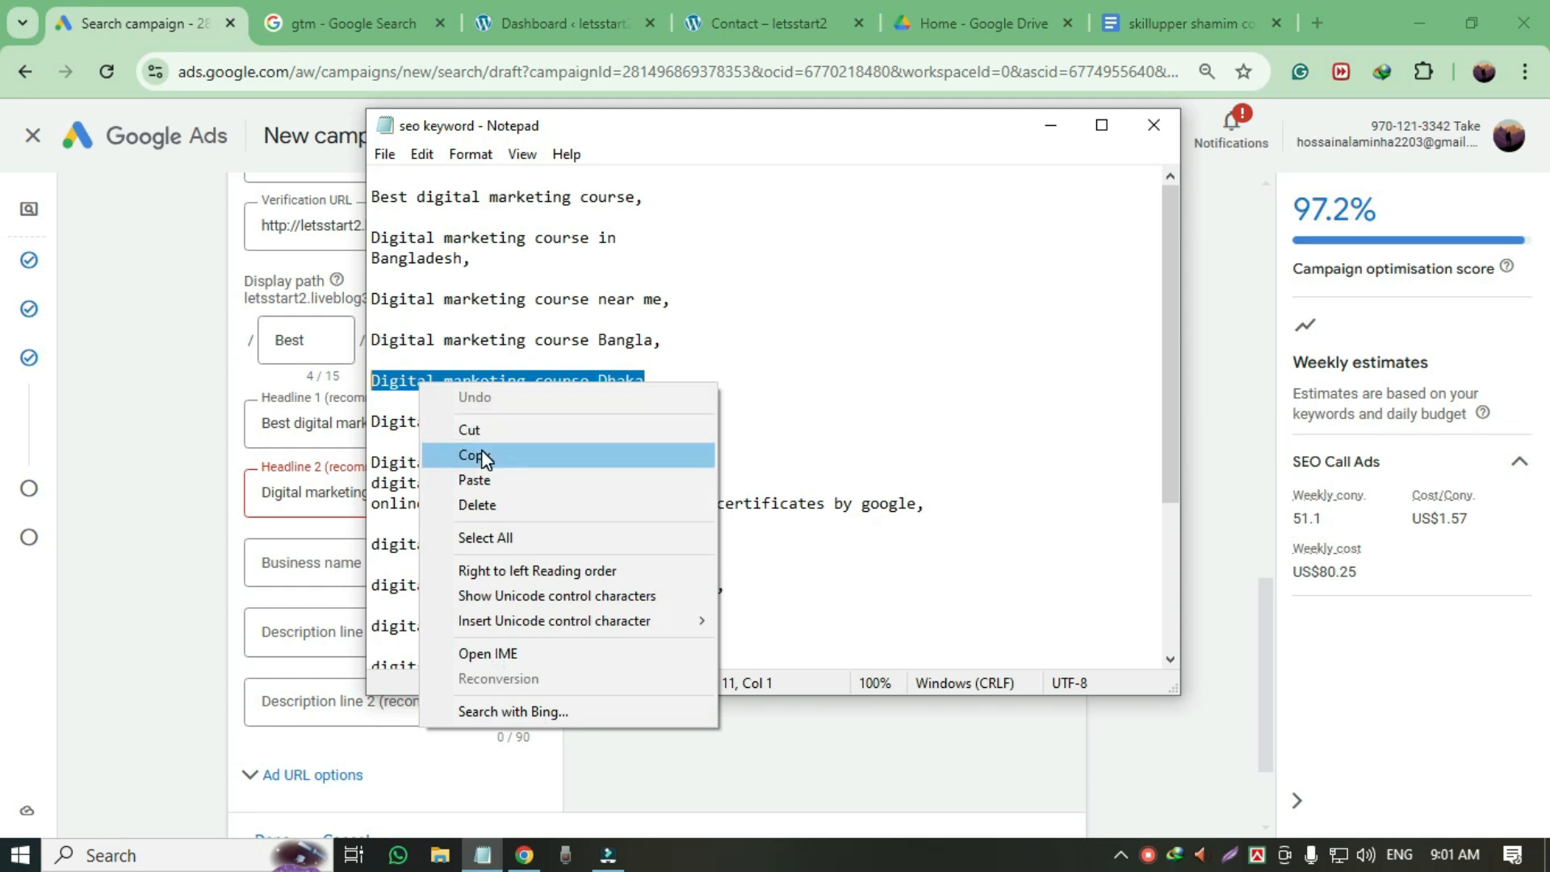
{"action": "left_click", "coordinate": [481, 450]}
- Back in Google Ads, replace Headline 2 with "Digital marketing course Dhaka" and set the business name to "SEO Course"
{"action": "left_click", "coordinate": [250, 494]}
{"action": "triple_click", "coordinate": [478, 493]}
{"action": "right_click", "coordinate": [321, 492]}
{"action": "left_click", "coordinate": [443, 146]}
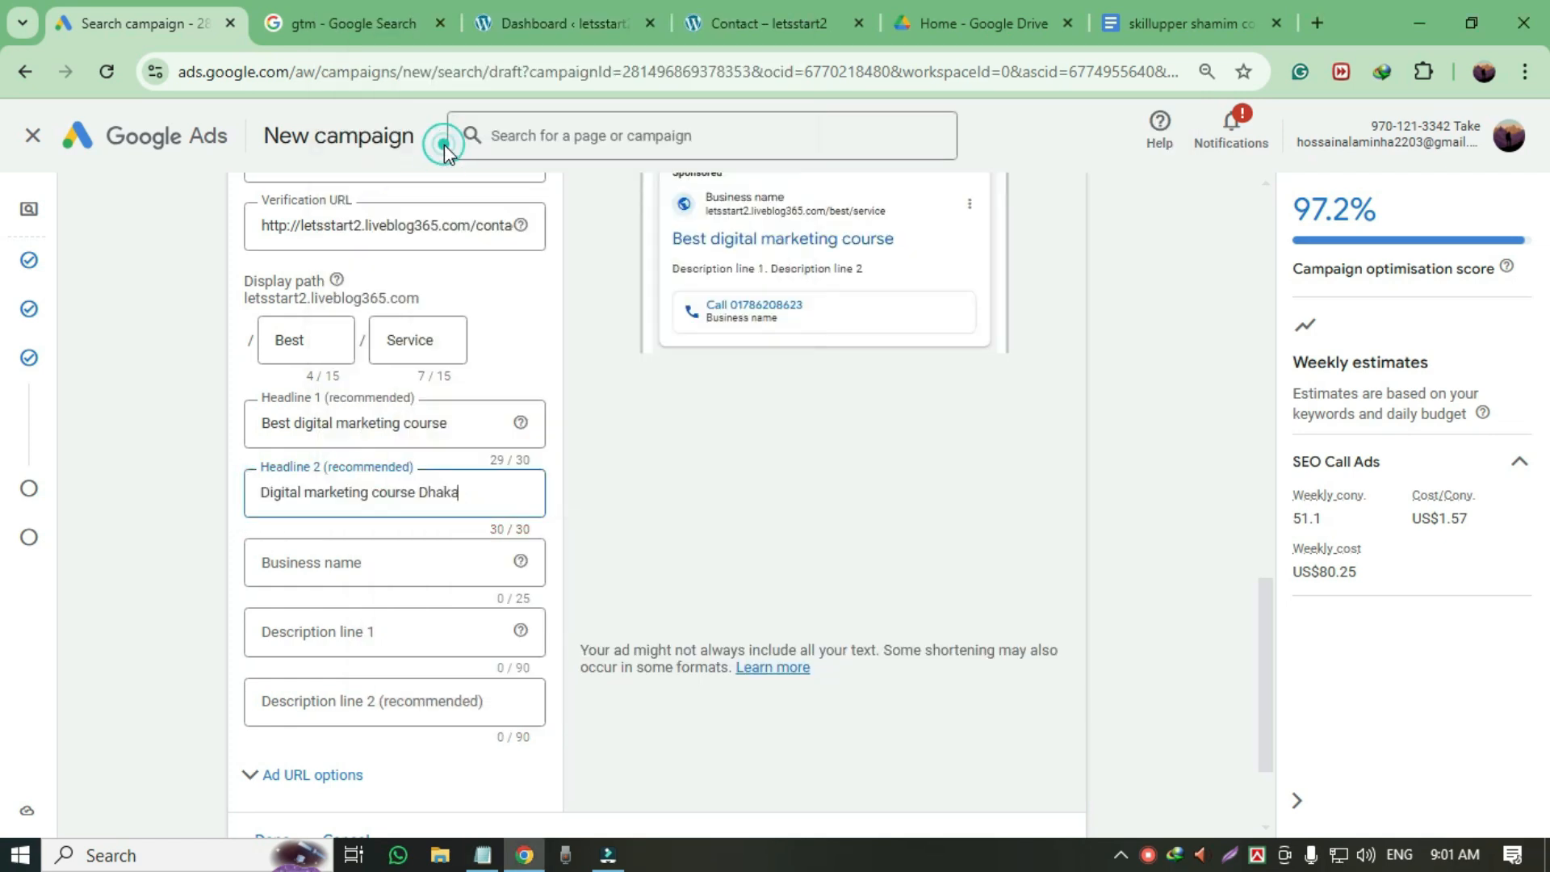
{"action": "left_click", "coordinate": [375, 562]}
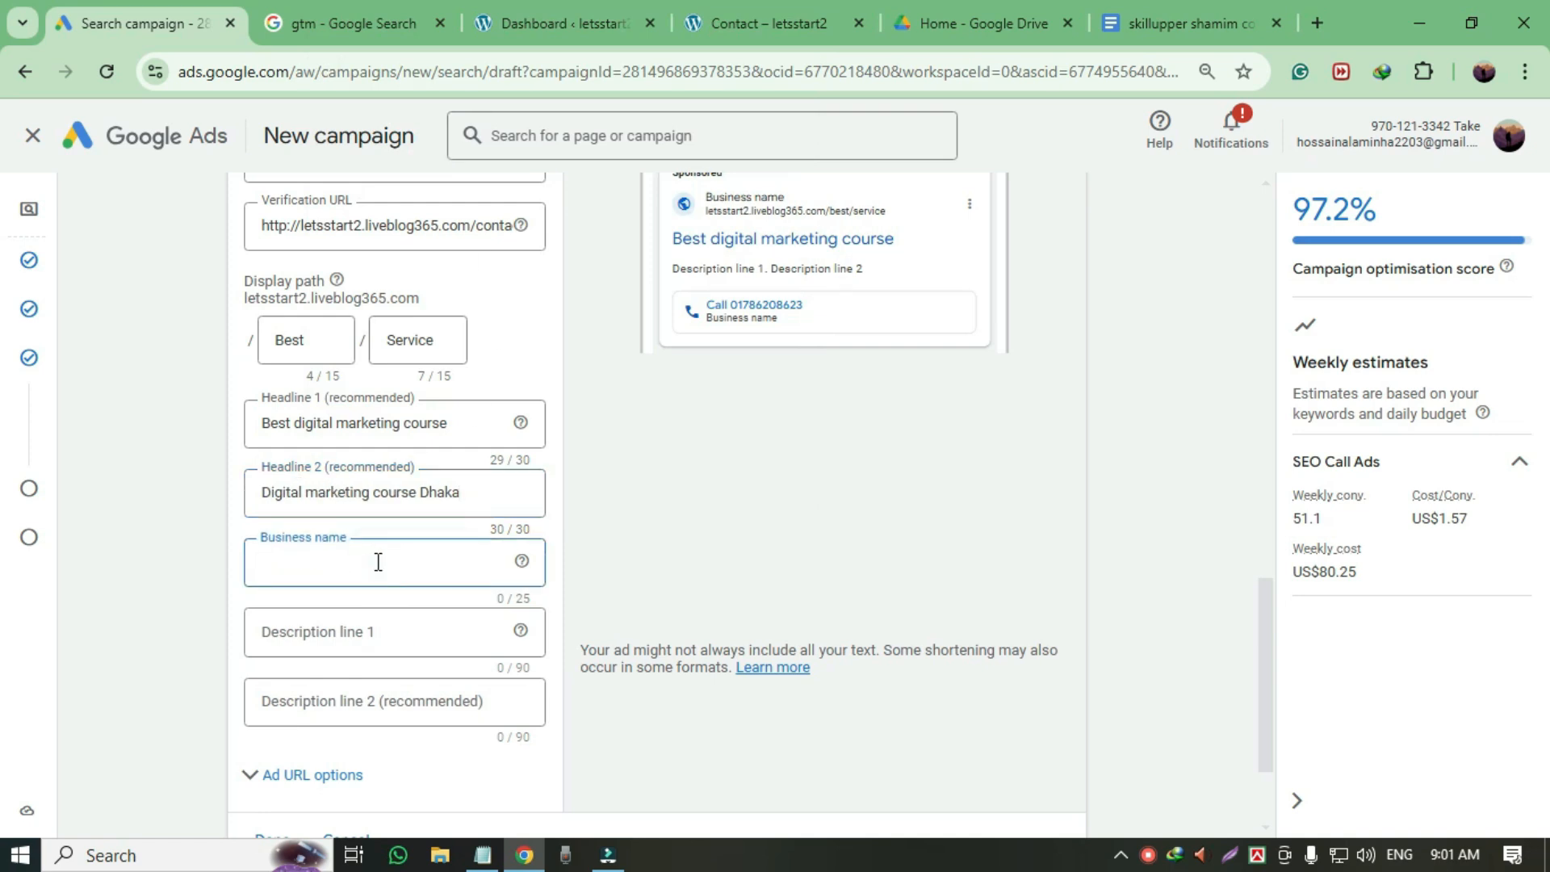
{"action": "key", "text": "ctrl+v"}
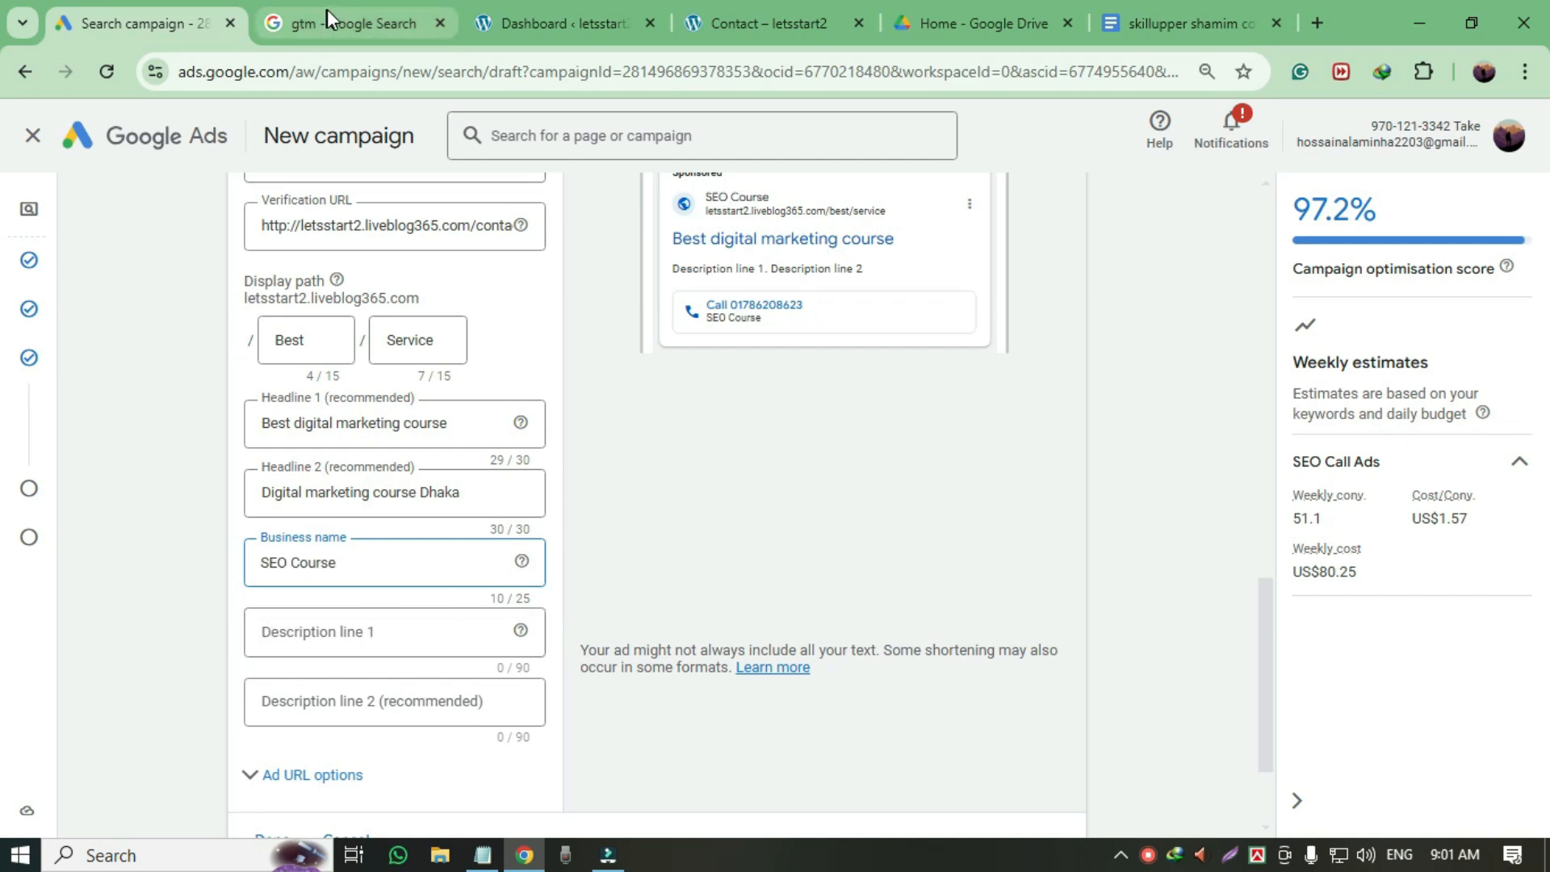
- Copy the phrase "online digital marketing courses with certificates by google" from the "seo keyword" file in Notepad
{"action": "left_click", "coordinate": [482, 854]}
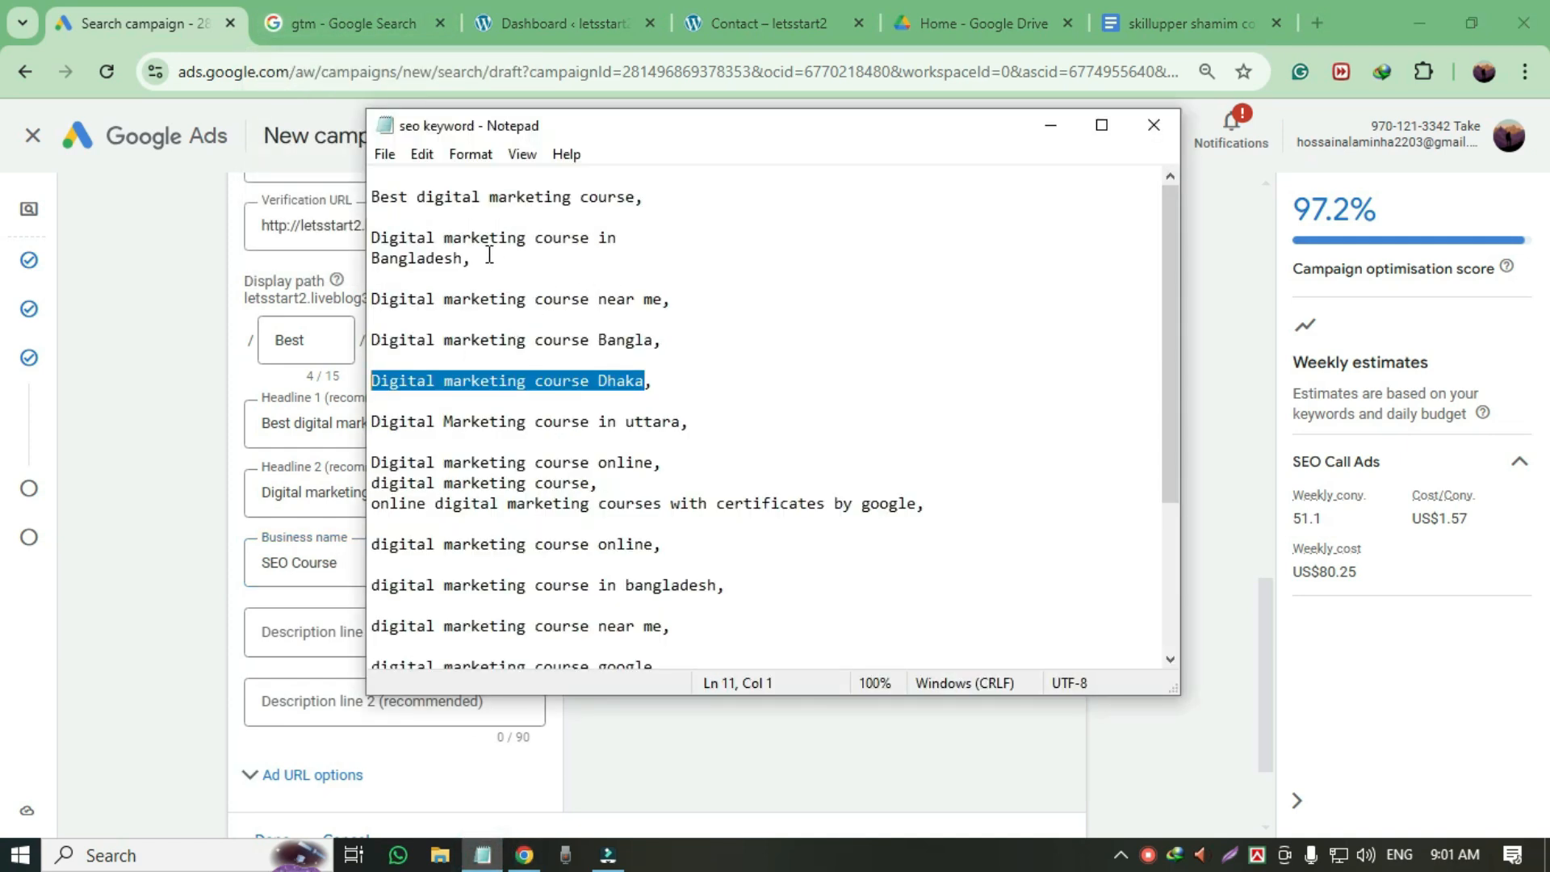
{"action": "scroll", "coordinate": [943, 466], "scroll_direction": "down", "scroll_amount": 1}
{"action": "left_click_drag", "start_coordinate": [916, 462], "coordinate": [375, 470]}
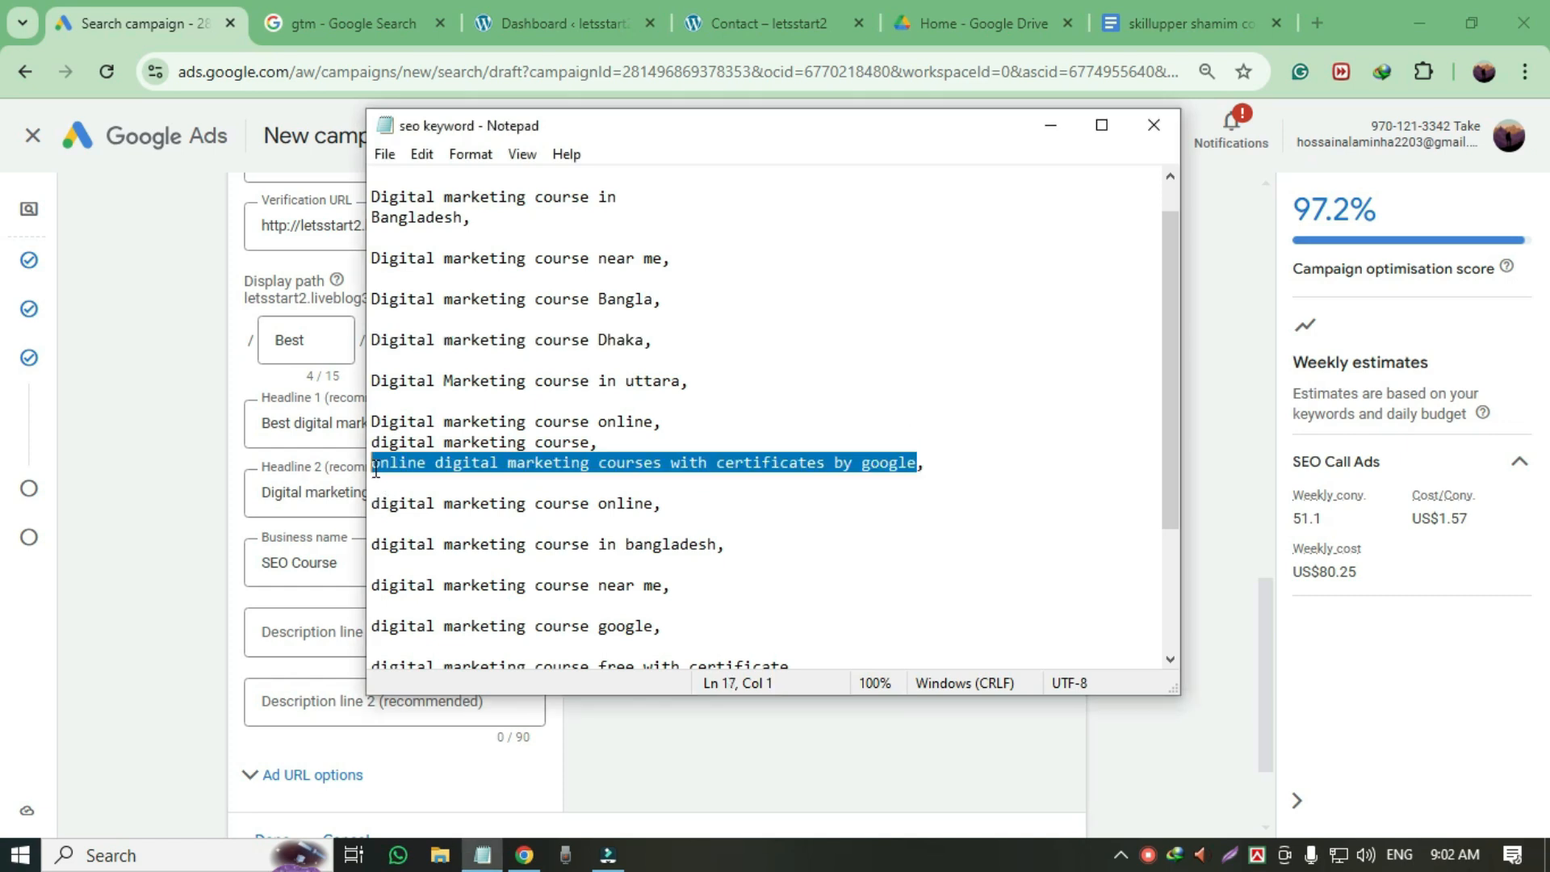
{"action": "right_click", "coordinate": [547, 462]}
{"action": "left_click", "coordinate": [620, 536]}
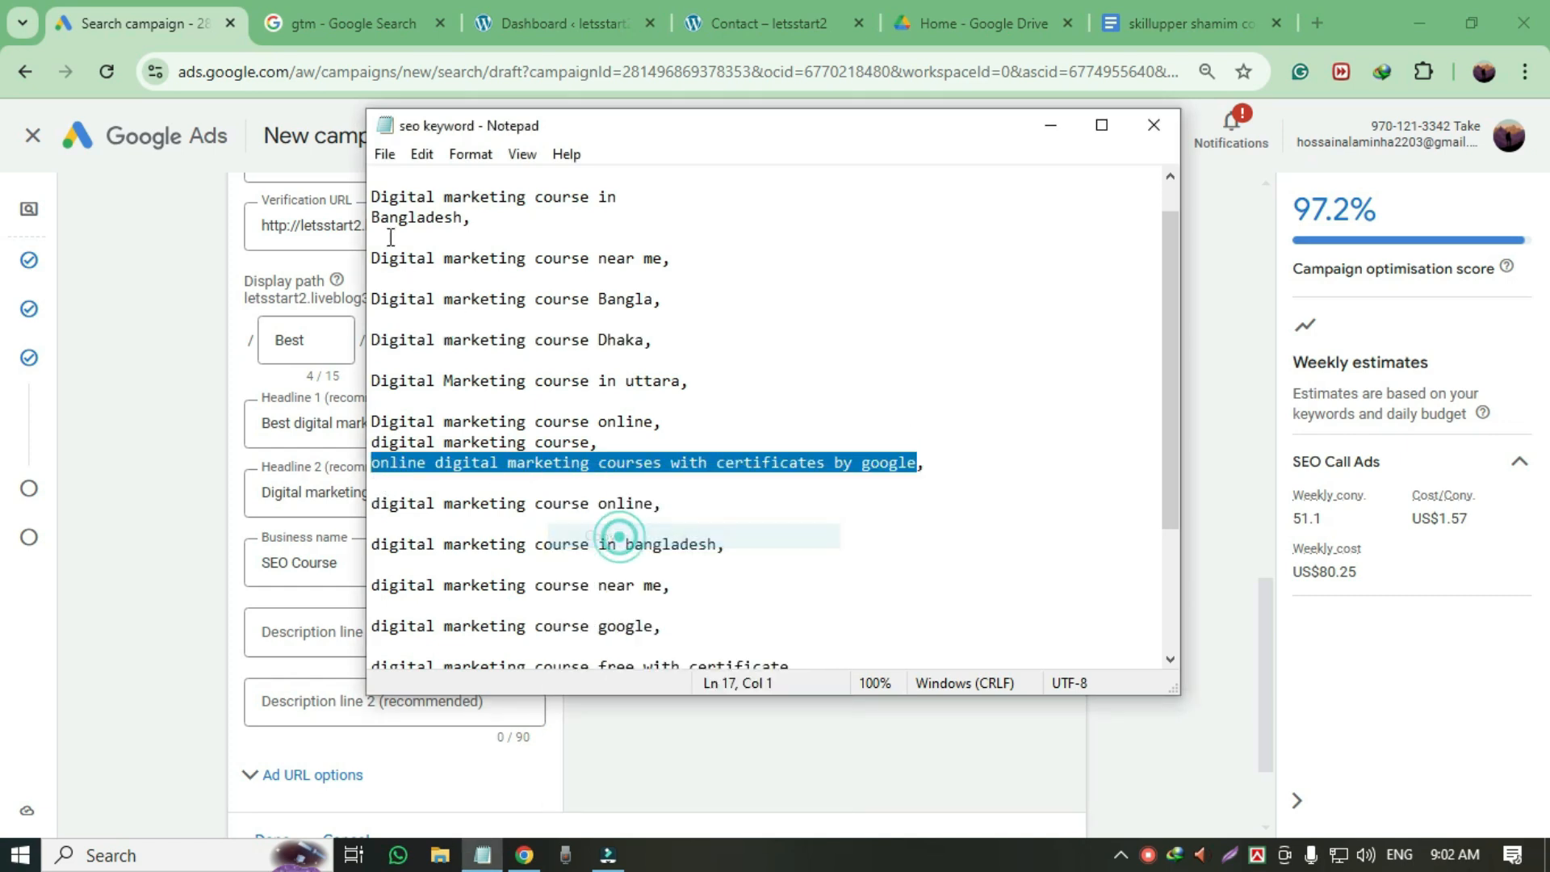
- Return to the Google Ads campaign and paste "online digital marketing courses with certificates by google" as Description line 1
{"action": "left_click", "coordinate": [186, 284]}
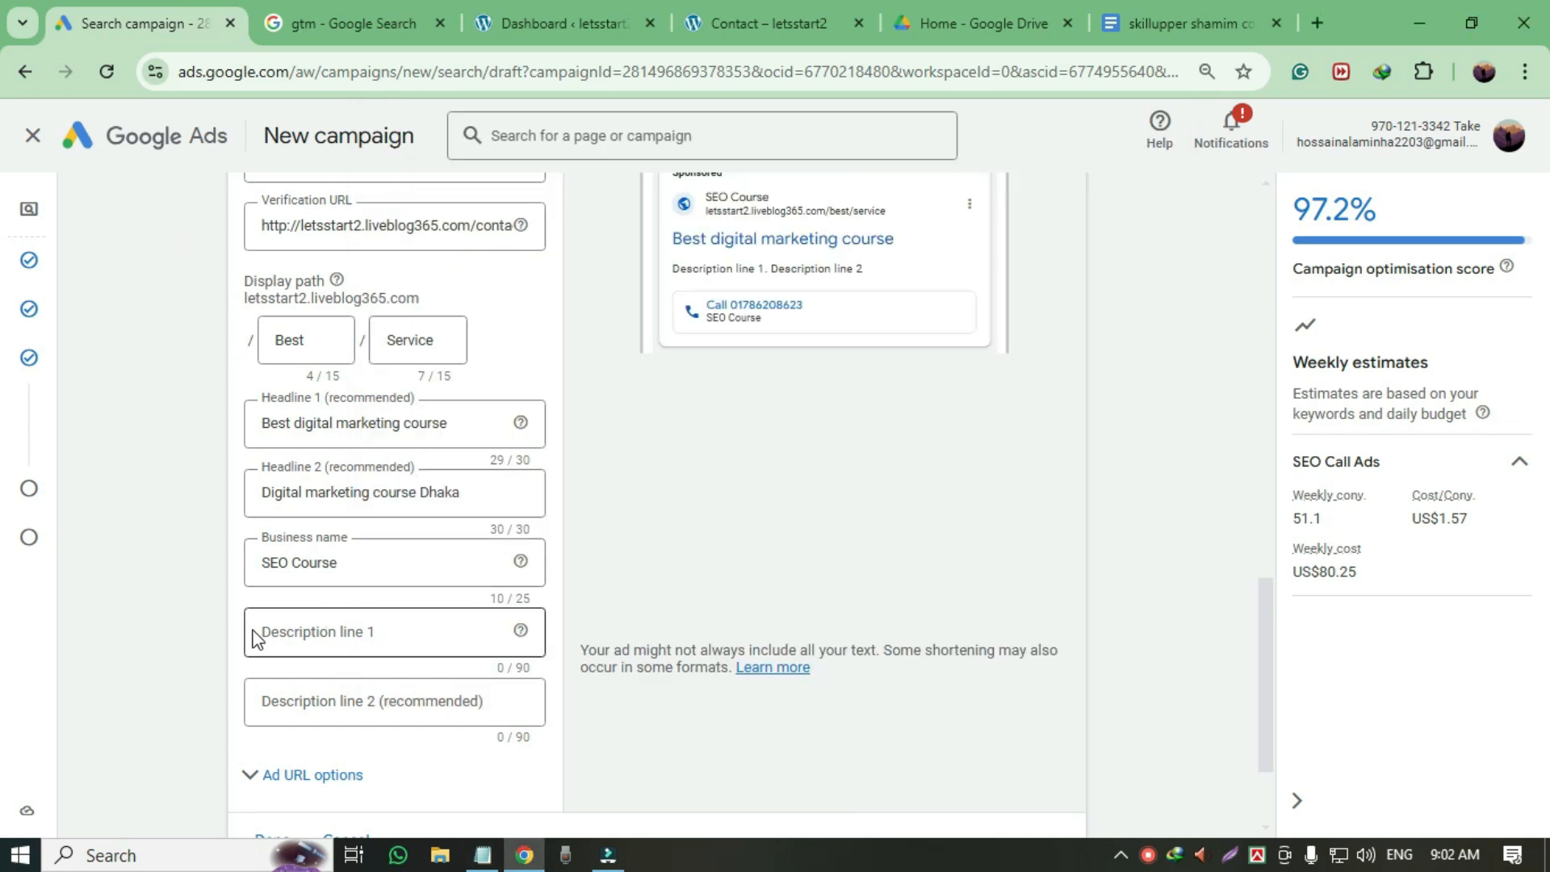
{"action": "left_click", "coordinate": [266, 630]}
{"action": "right_click", "coordinate": [265, 630]}
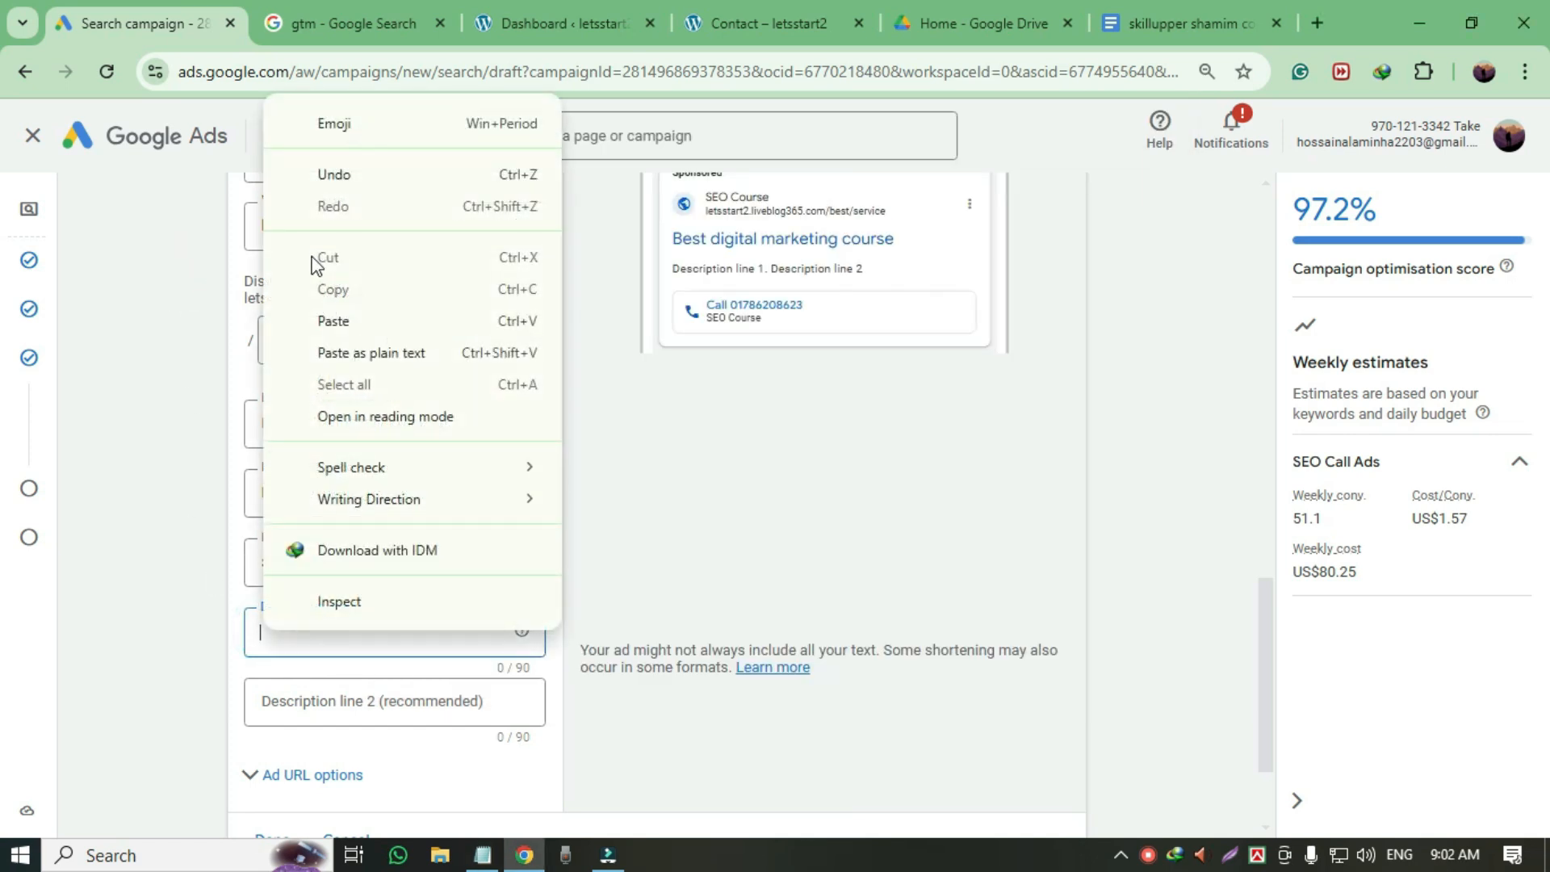
{"action": "left_click", "coordinate": [345, 327]}
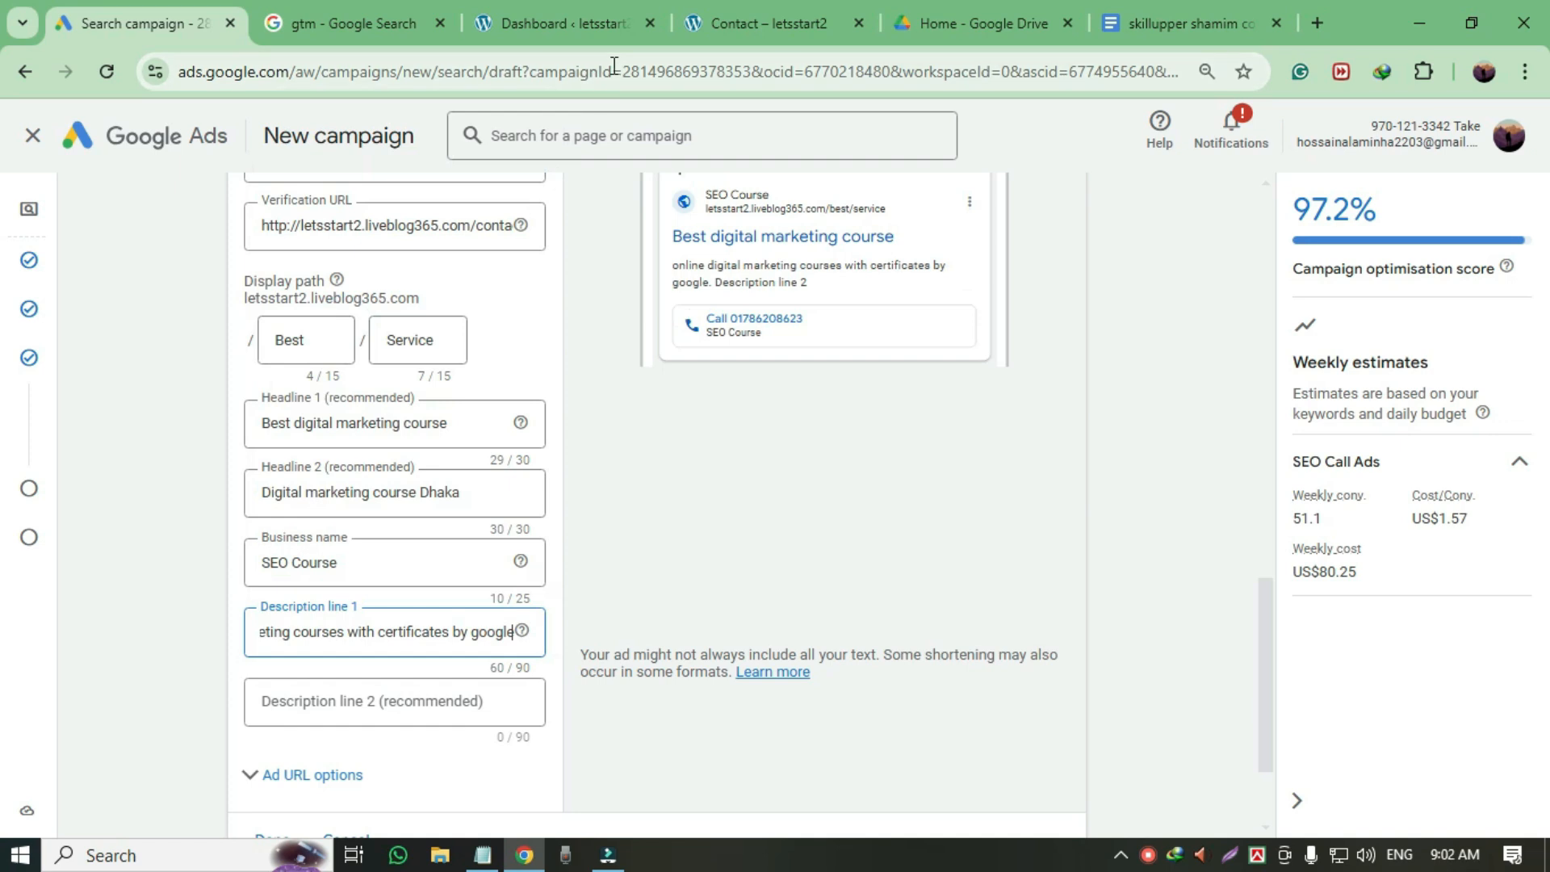
- Copy the phrase "digital marketing course free with certificate" from the "seo keyword" file in Notepad
{"action": "left_click", "coordinate": [482, 855]}
{"action": "scroll", "coordinate": [660, 535], "scroll_direction": "down", "scroll_amount": 1}
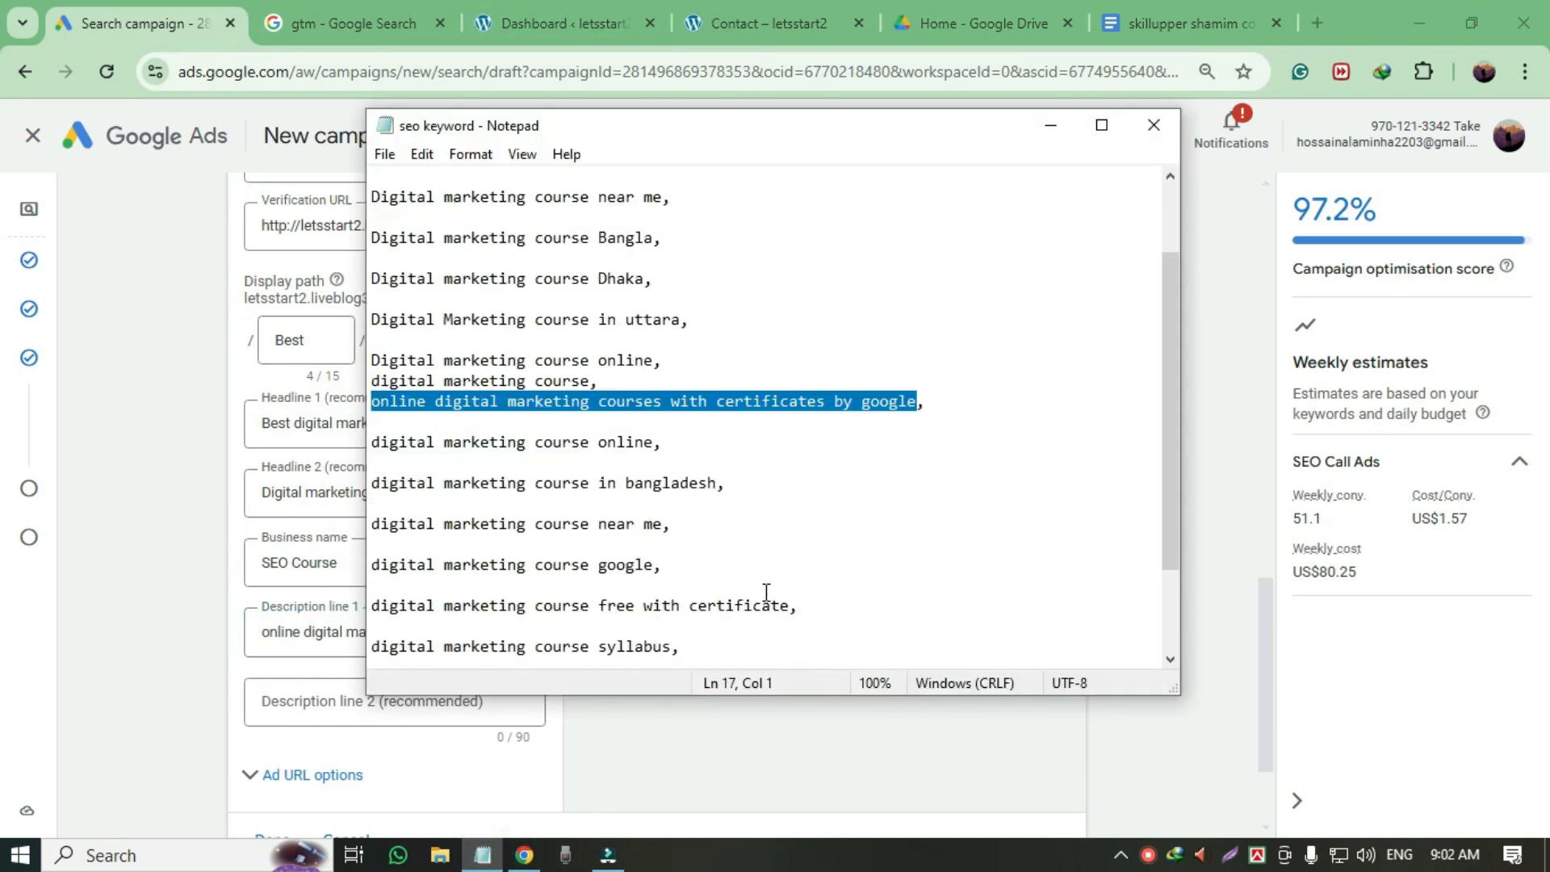
{"action": "left_click_drag", "start_coordinate": [790, 605], "coordinate": [372, 611]}
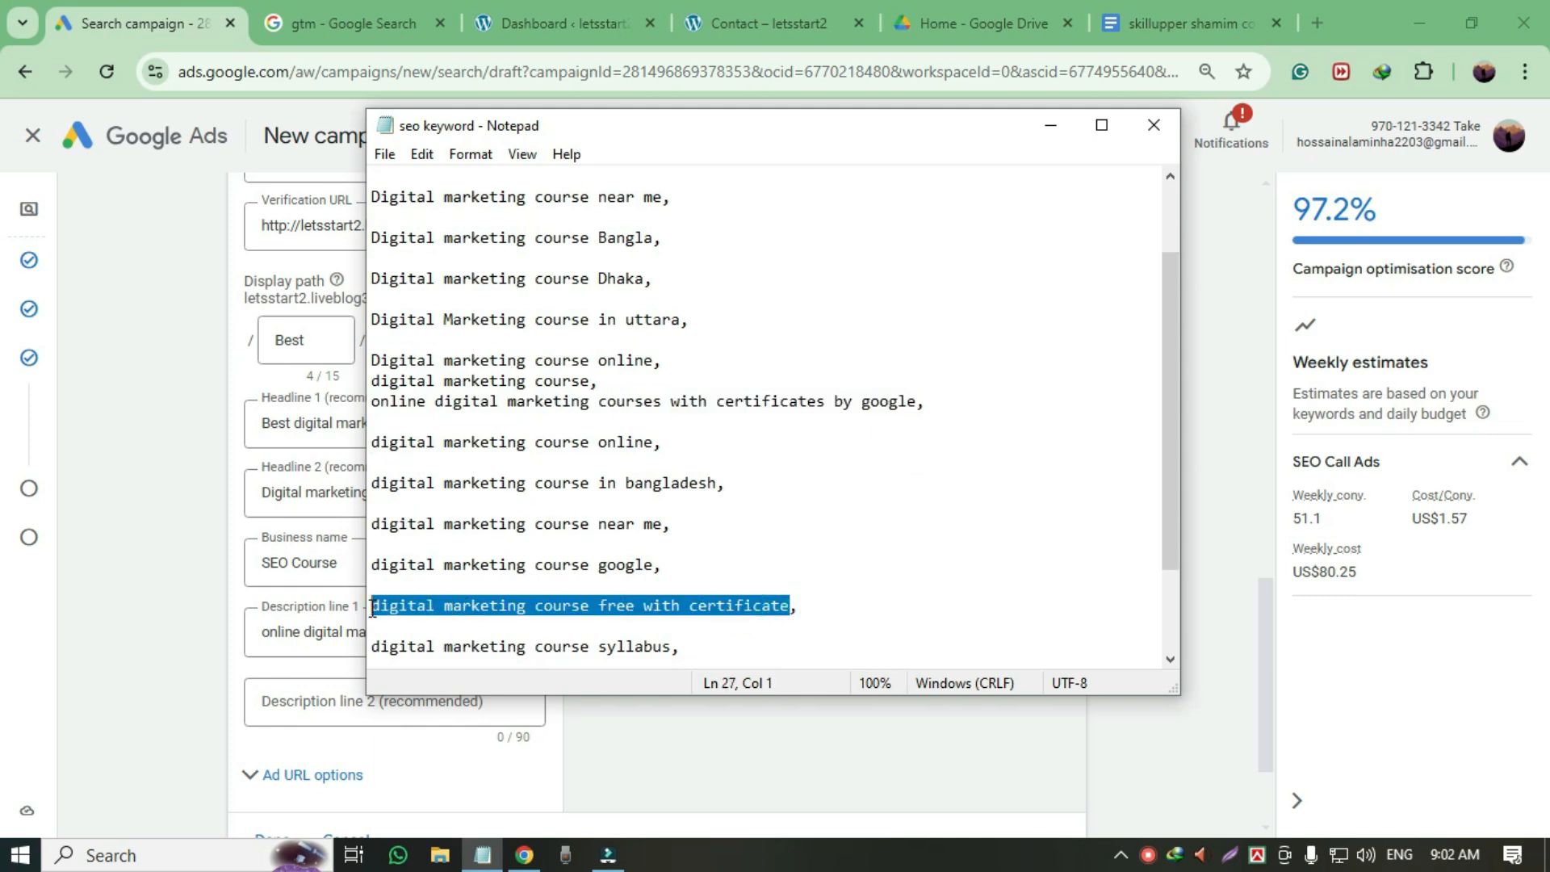
{"action": "right_click", "coordinate": [484, 611]}
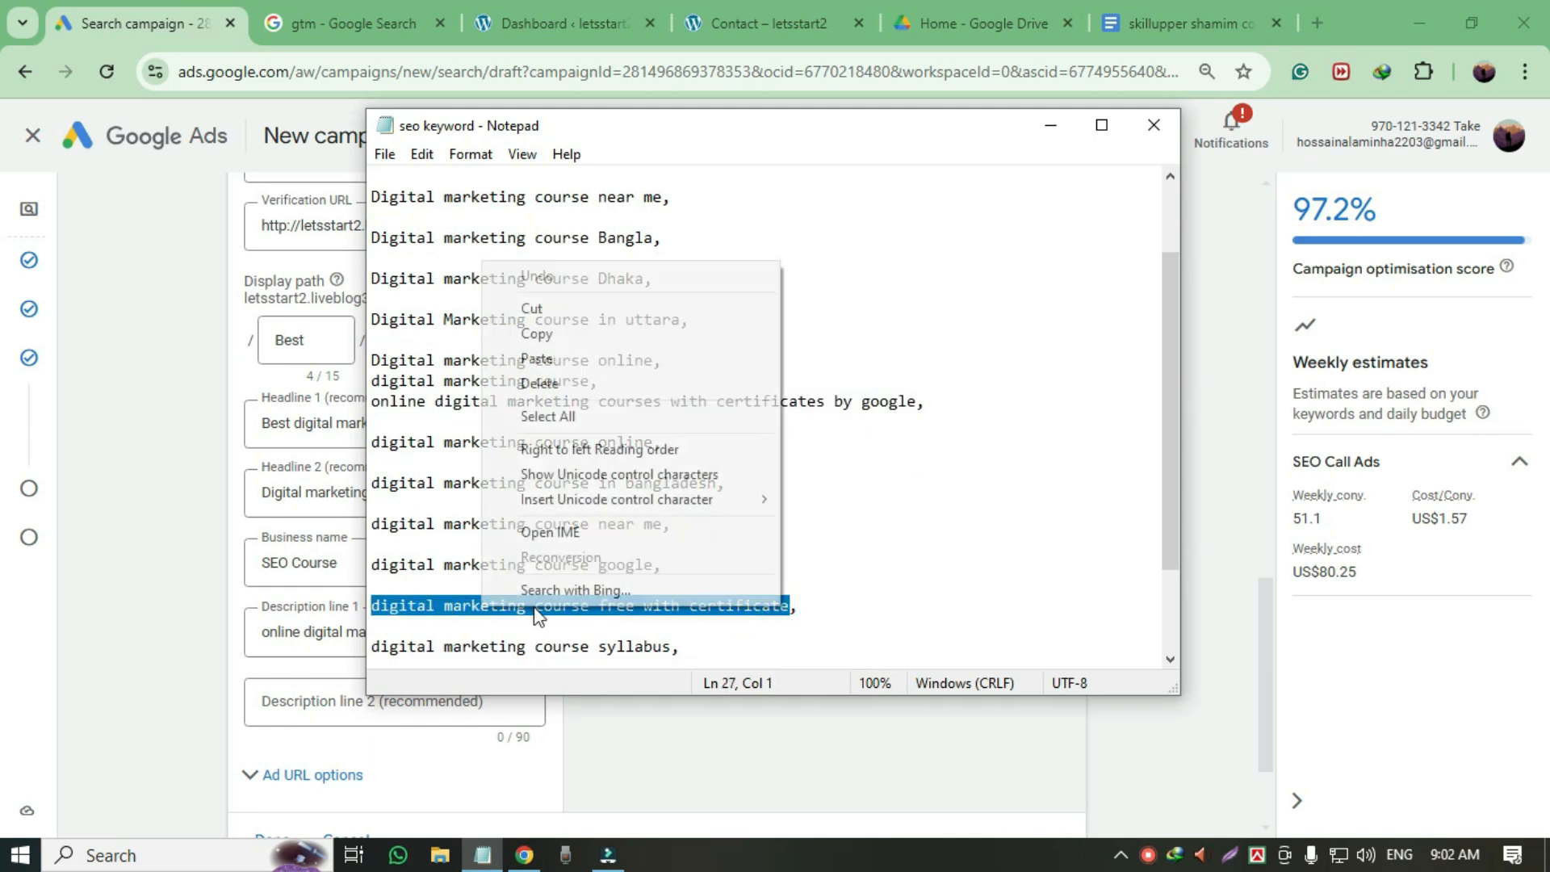
{"action": "left_click", "coordinate": [537, 334]}
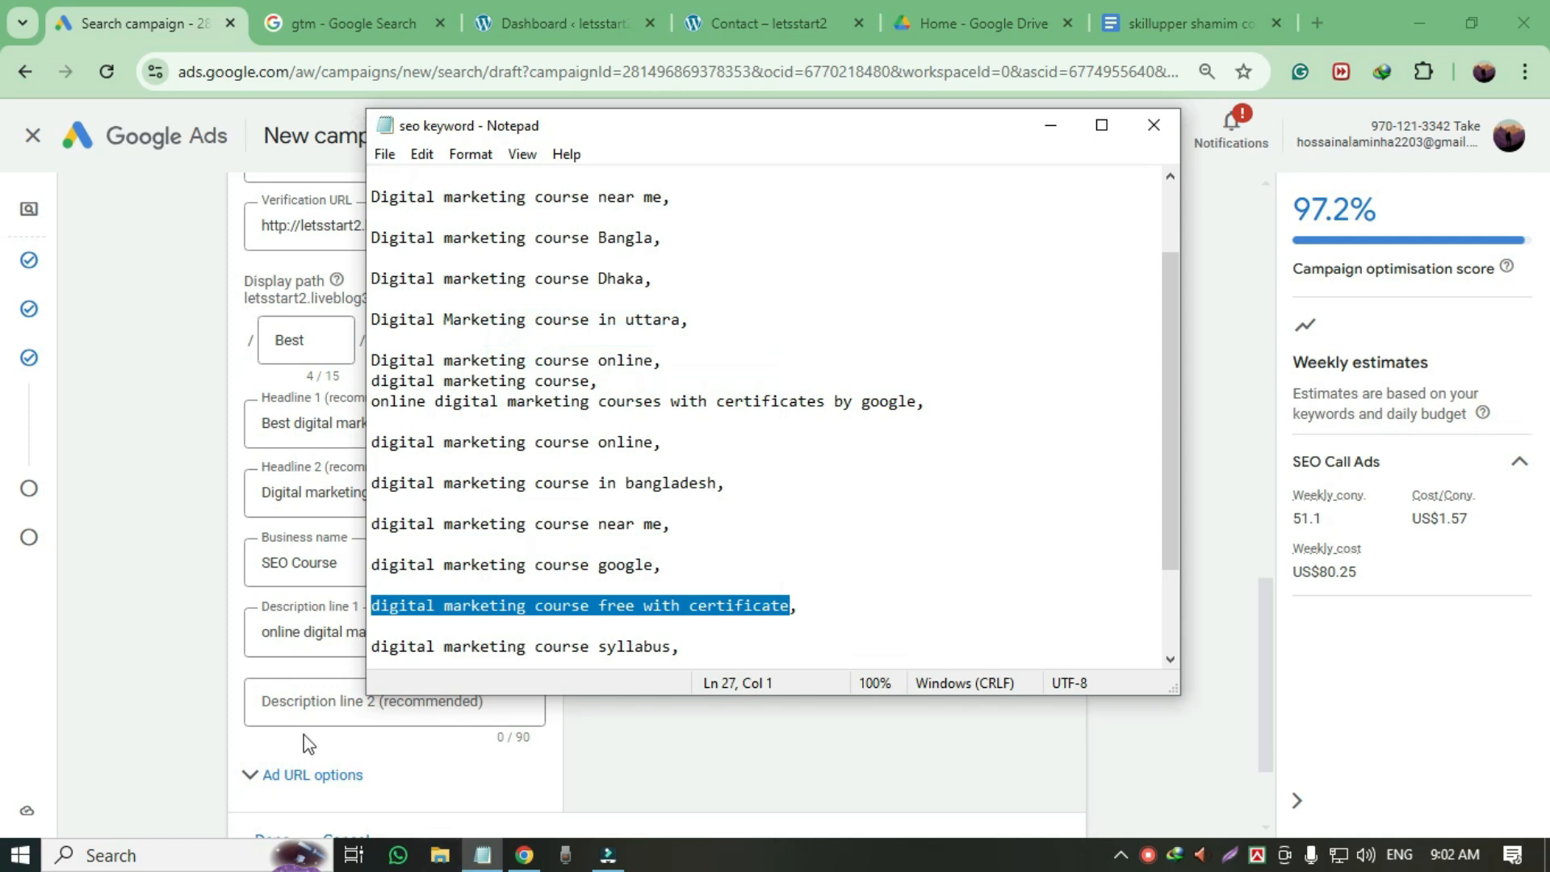
- Back in Google Ads, paste "digital marketing course free with certificate" as Description line 2 and finish the call ad
{"action": "left_click", "coordinate": [142, 696]}
{"action": "scroll", "coordinate": [311, 594], "scroll_direction": "down", "scroll_amount": 2}
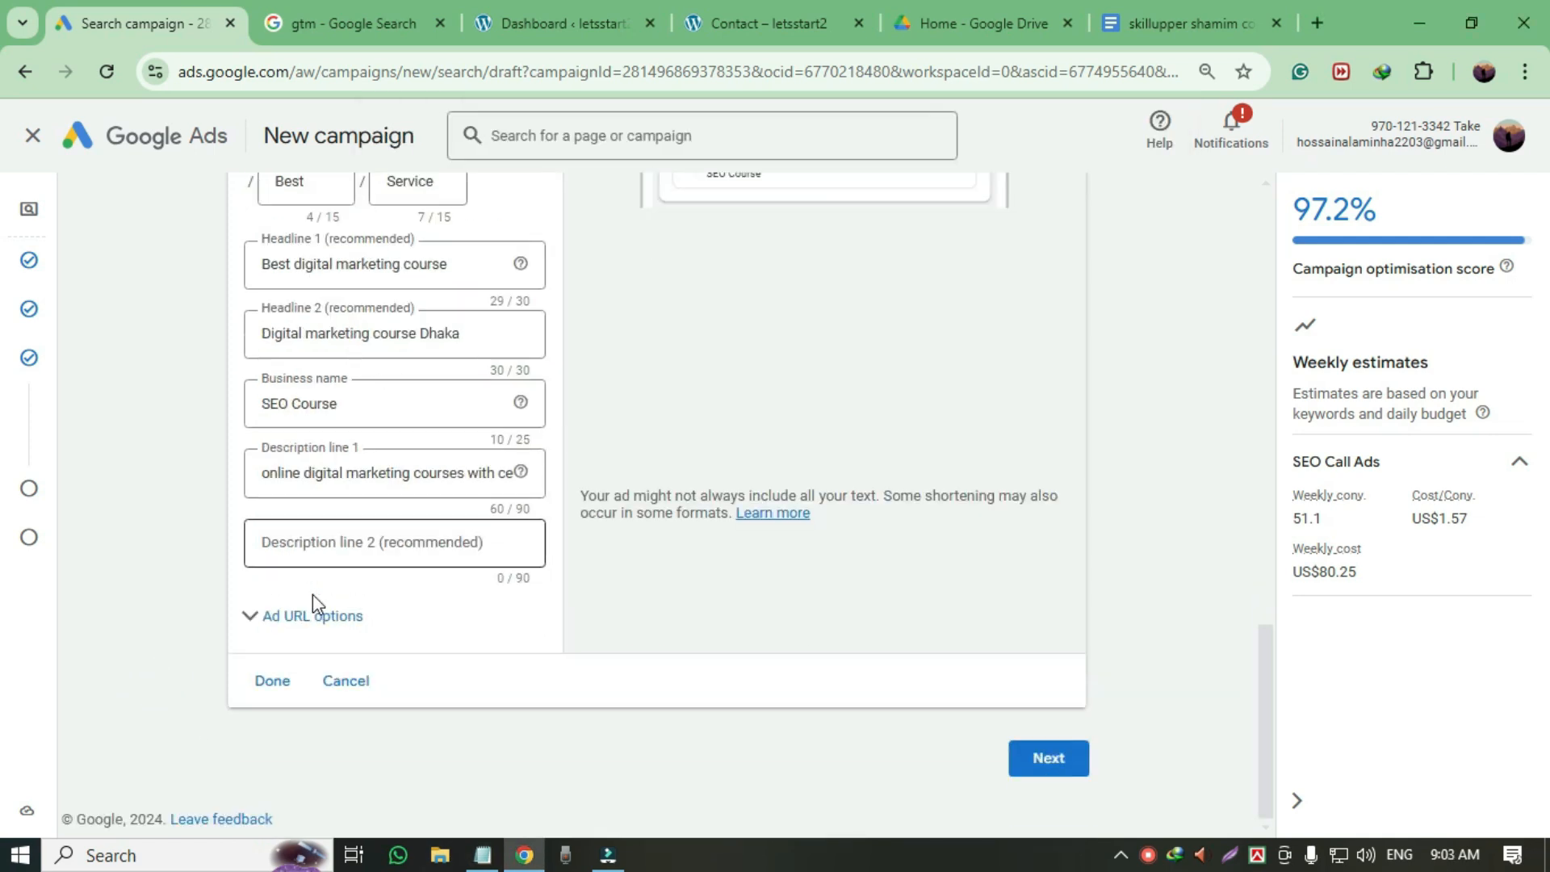
{"action": "left_click", "coordinate": [292, 542]}
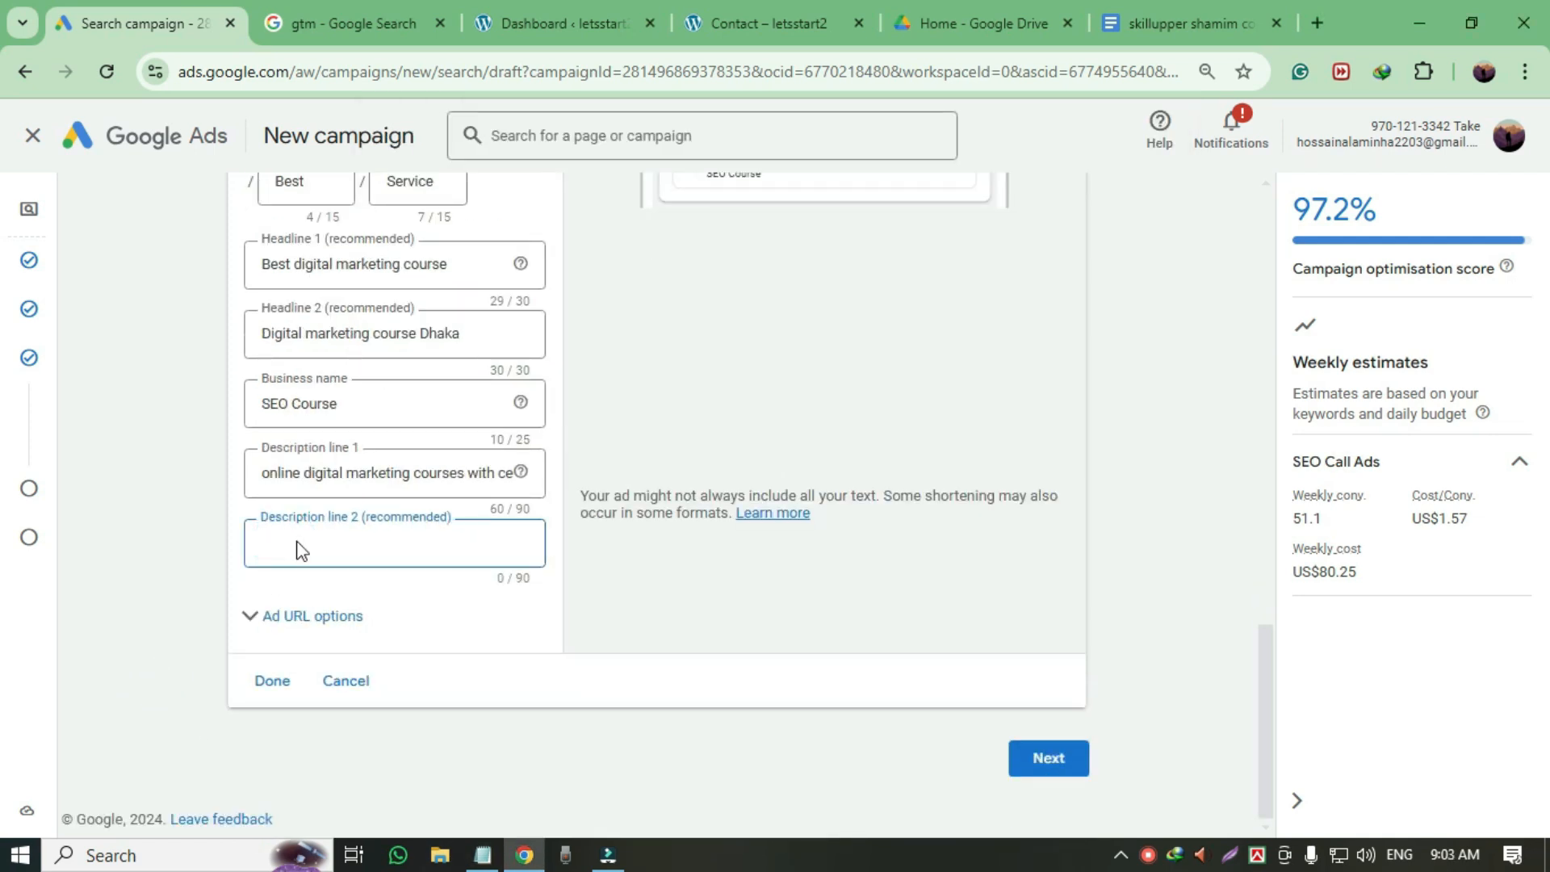
{"action": "right_click", "coordinate": [297, 547]}
{"action": "left_click", "coordinate": [376, 230]}
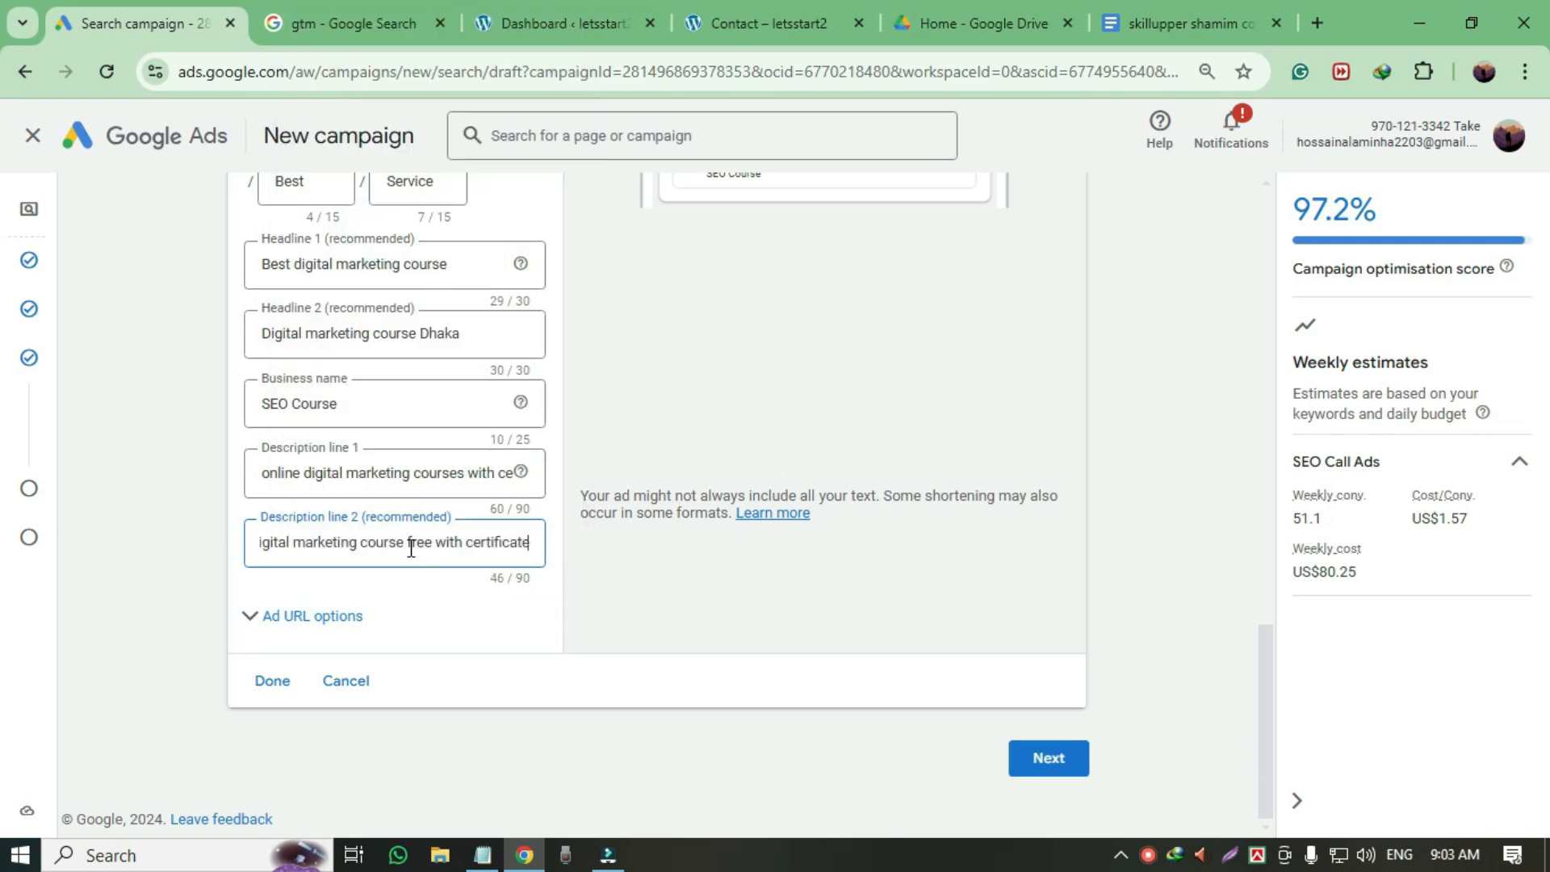
{"action": "left_click", "coordinate": [268, 693]}
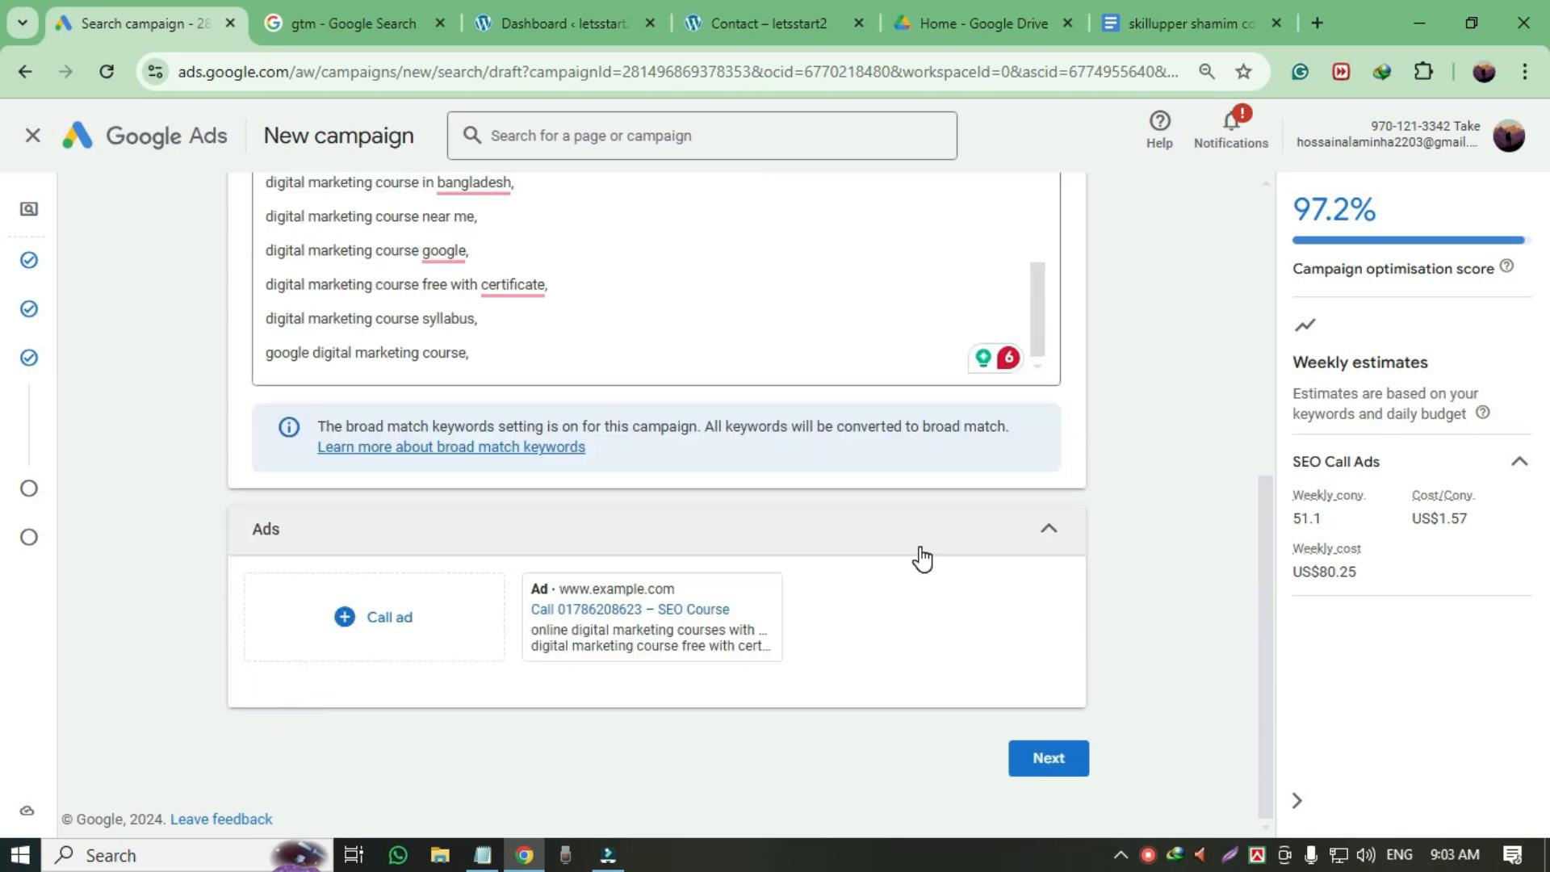
- Continue to the budget stage and keep the recommended average daily budget of US$11.46 for the campaign
{"action": "left_click", "coordinate": [1054, 773]}
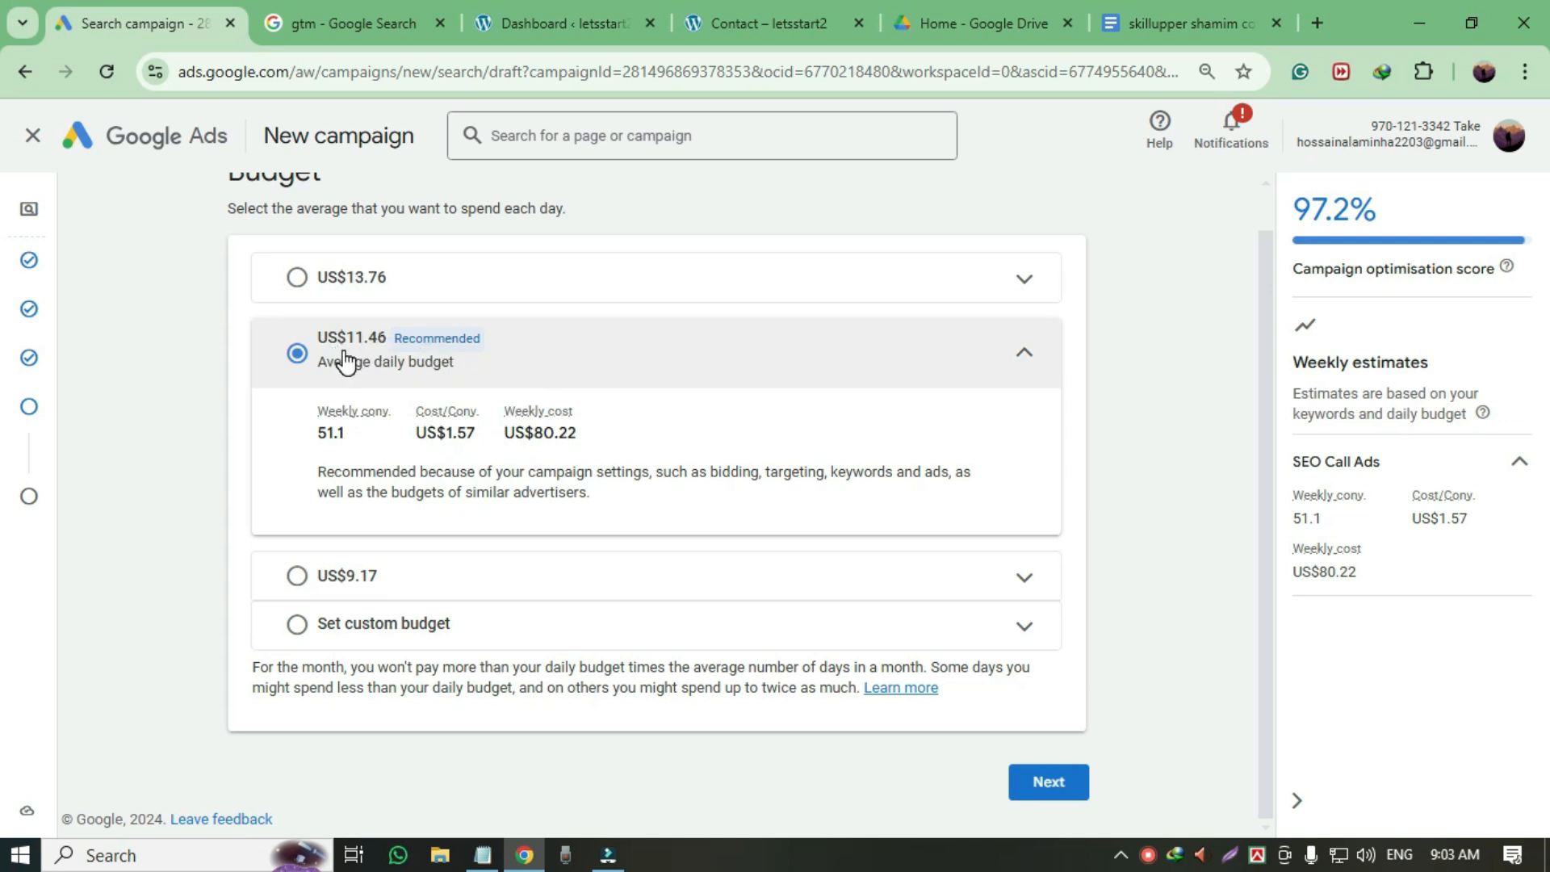
{"action": "left_click", "coordinate": [443, 348]}
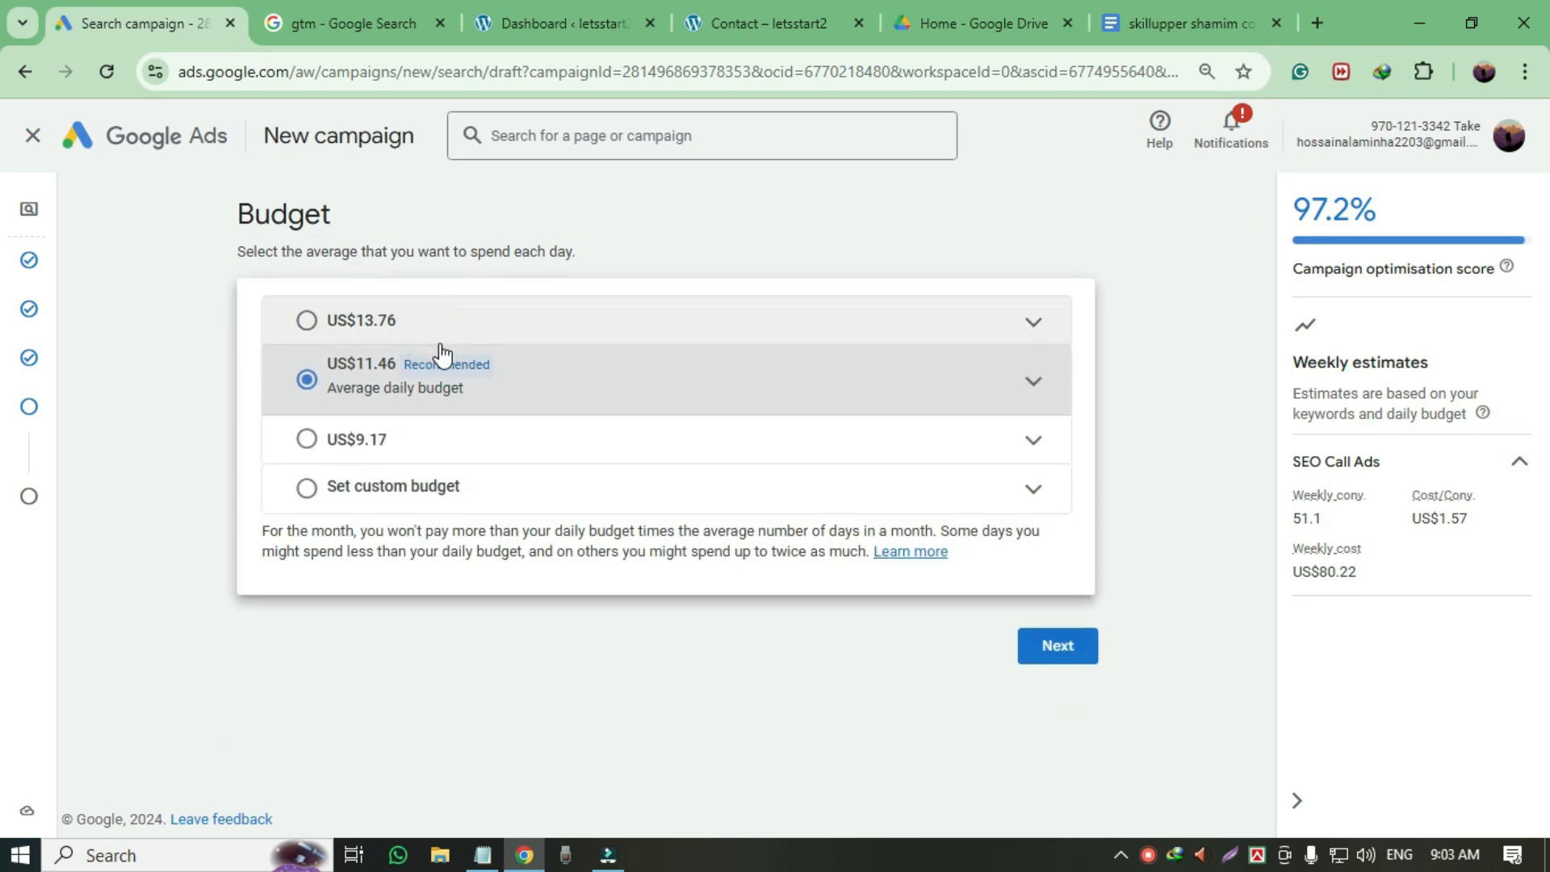
{"action": "left_click", "coordinate": [1058, 649]}
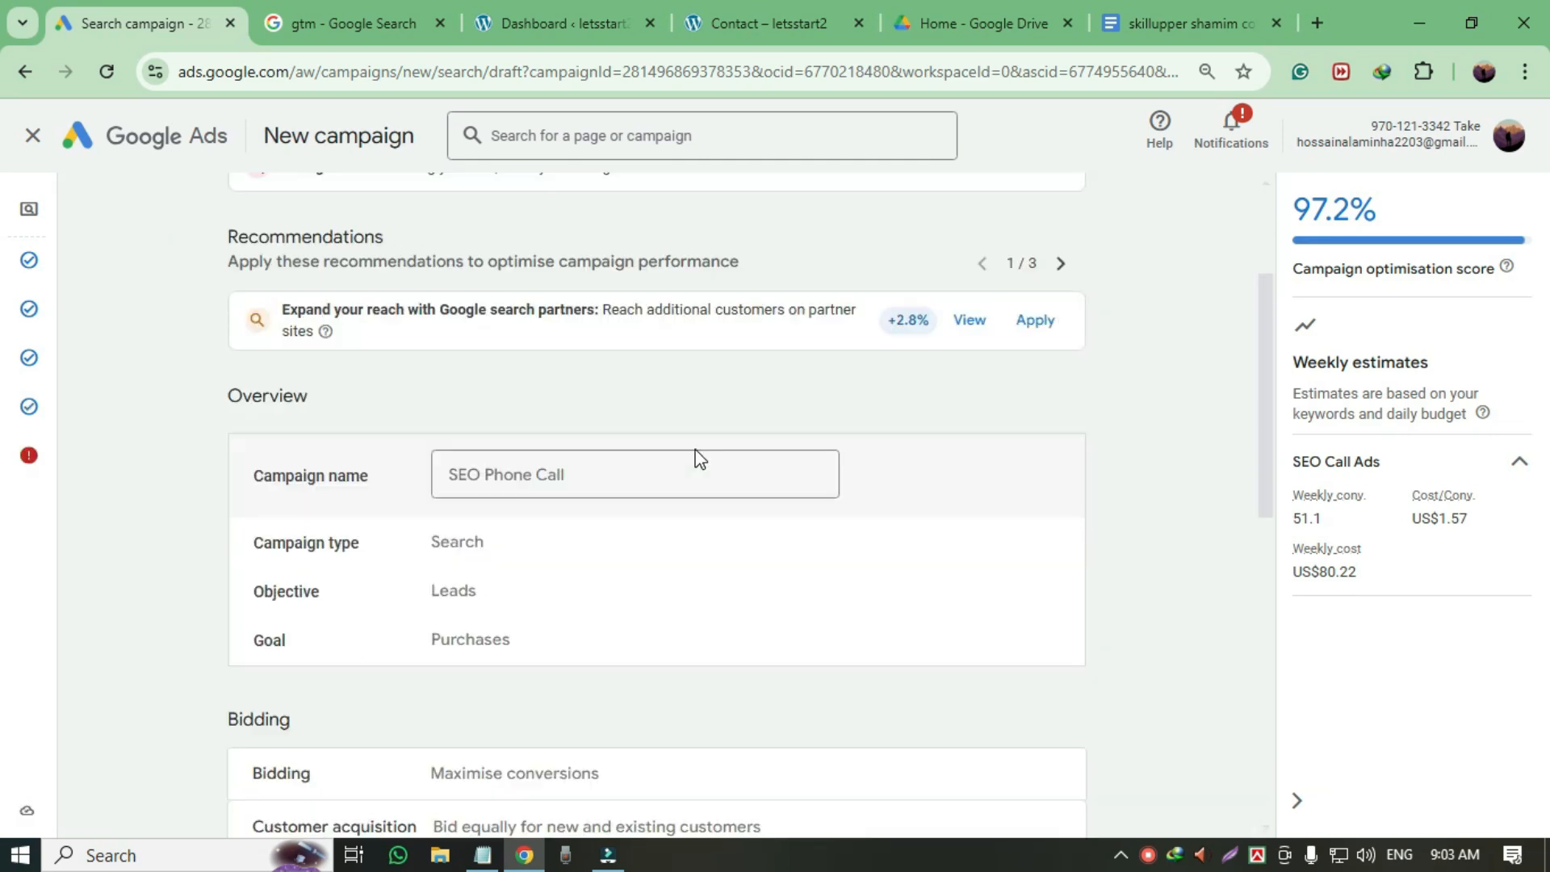
- Publish the "SEO Phone Call" campaign from its review page despite the missing billing information
{"action": "scroll", "coordinate": [707, 456], "scroll_direction": "down", "scroll_amount": 10}
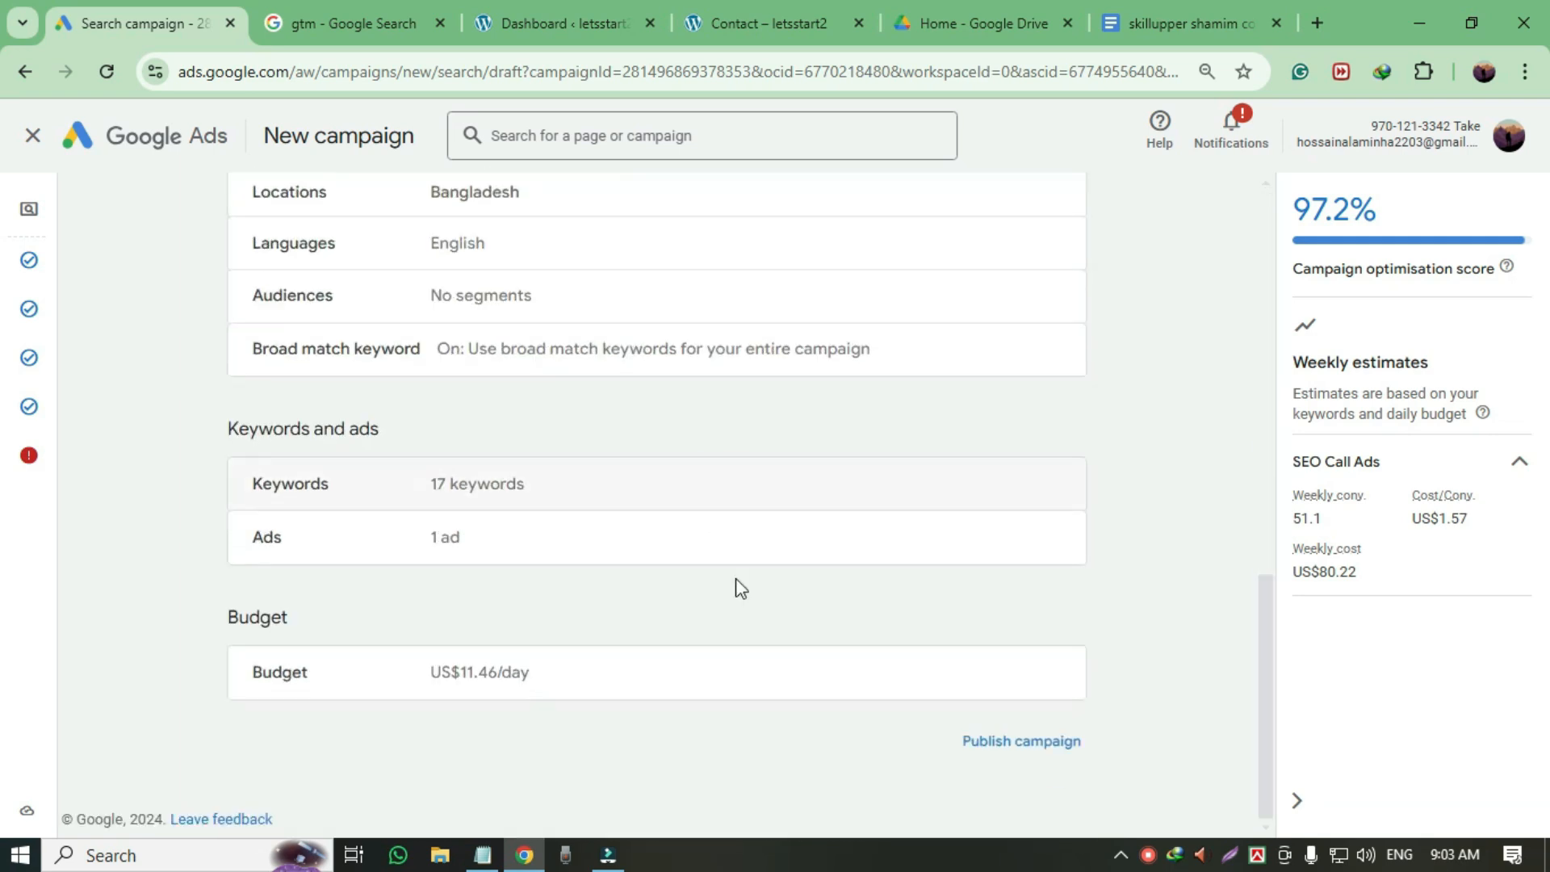
{"action": "left_click", "coordinate": [983, 740]}
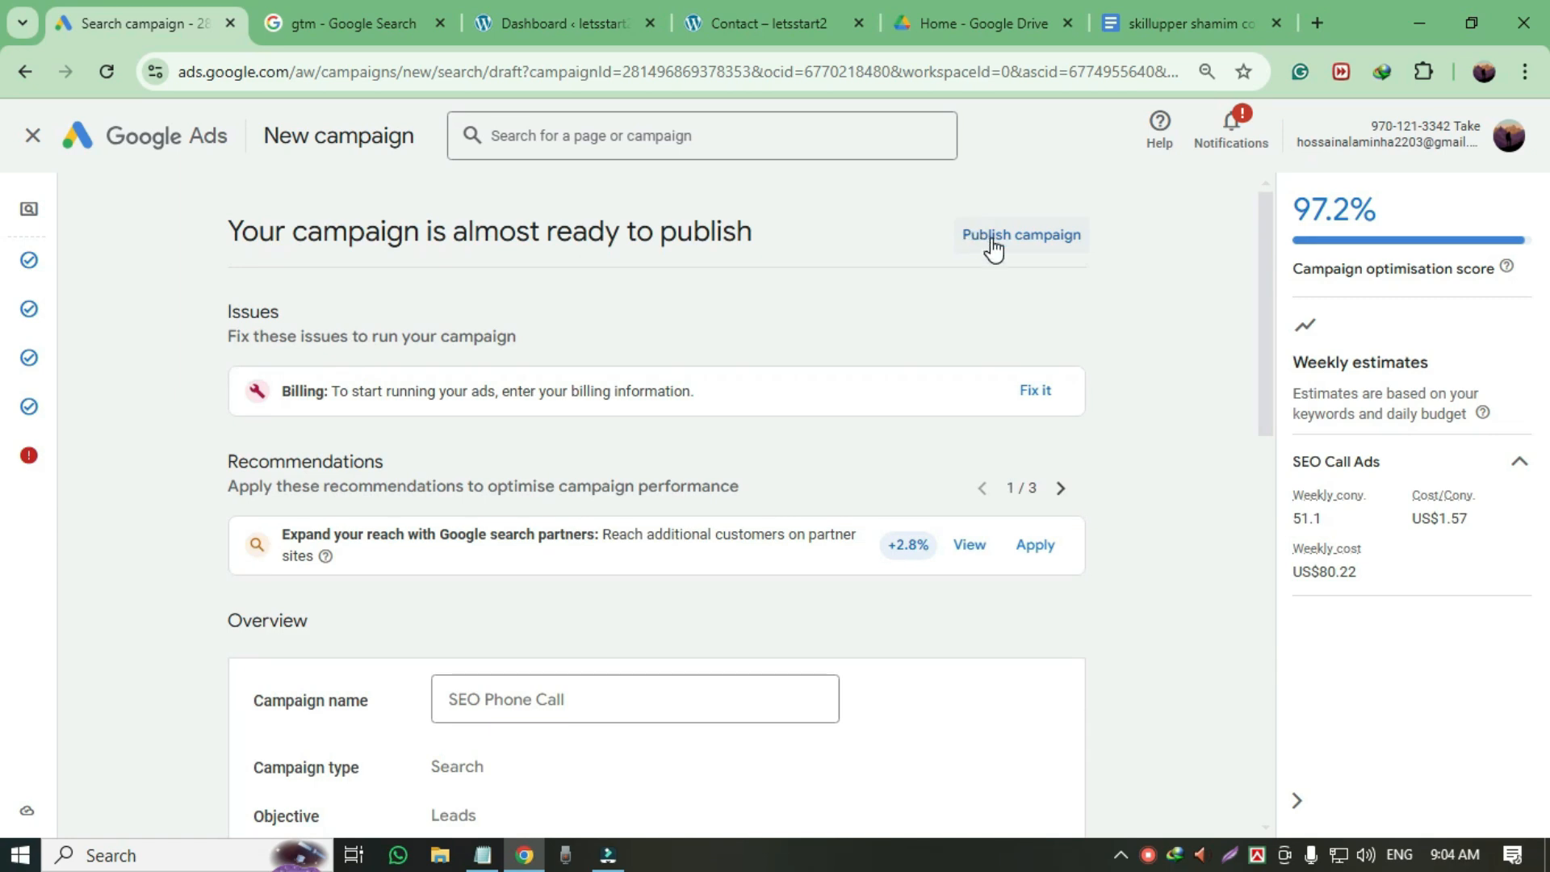
{"action": "left_click", "coordinate": [986, 241]}
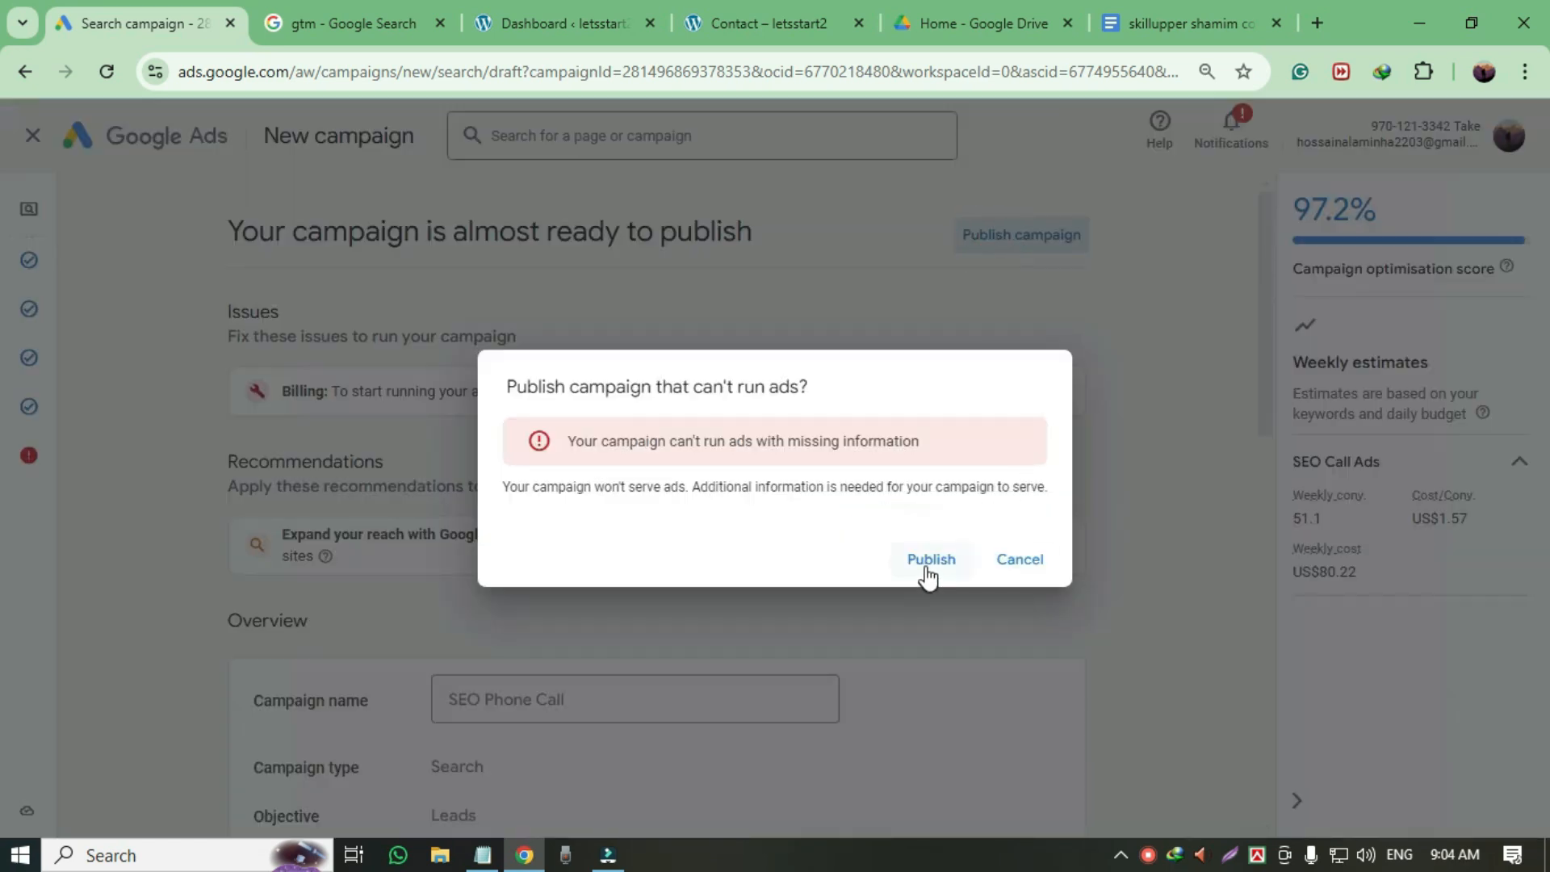
{"action": "left_click", "coordinate": [929, 569]}
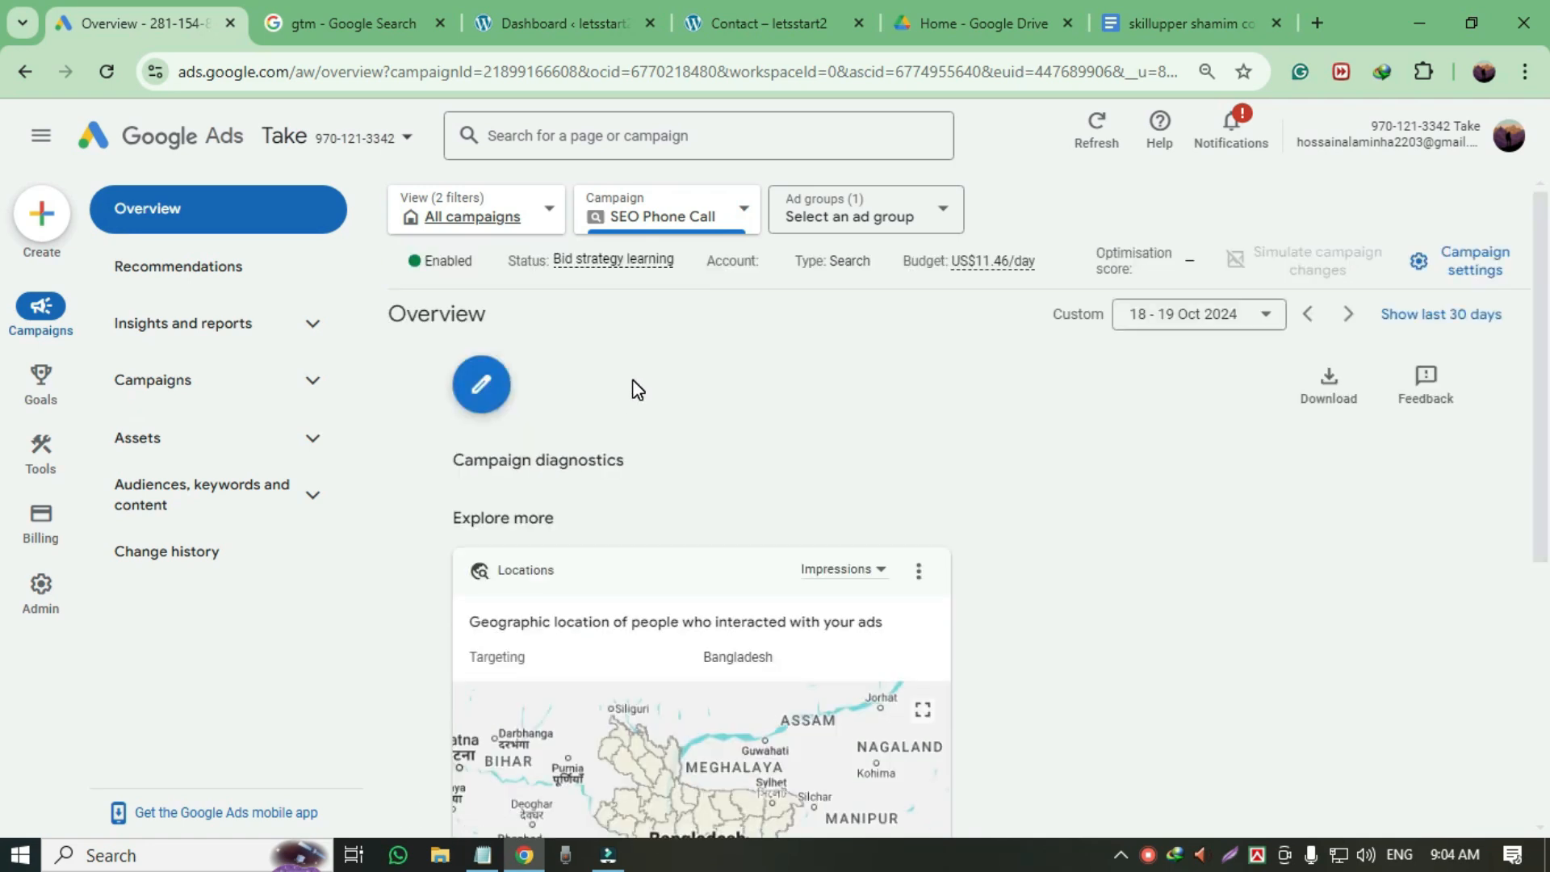
- Start a new phone call conversion action under Goals, tracking calls from ads using call extensions or call-only ads
{"action": "scroll", "coordinate": [638, 390], "scroll_direction": "down", "scroll_amount": 5}
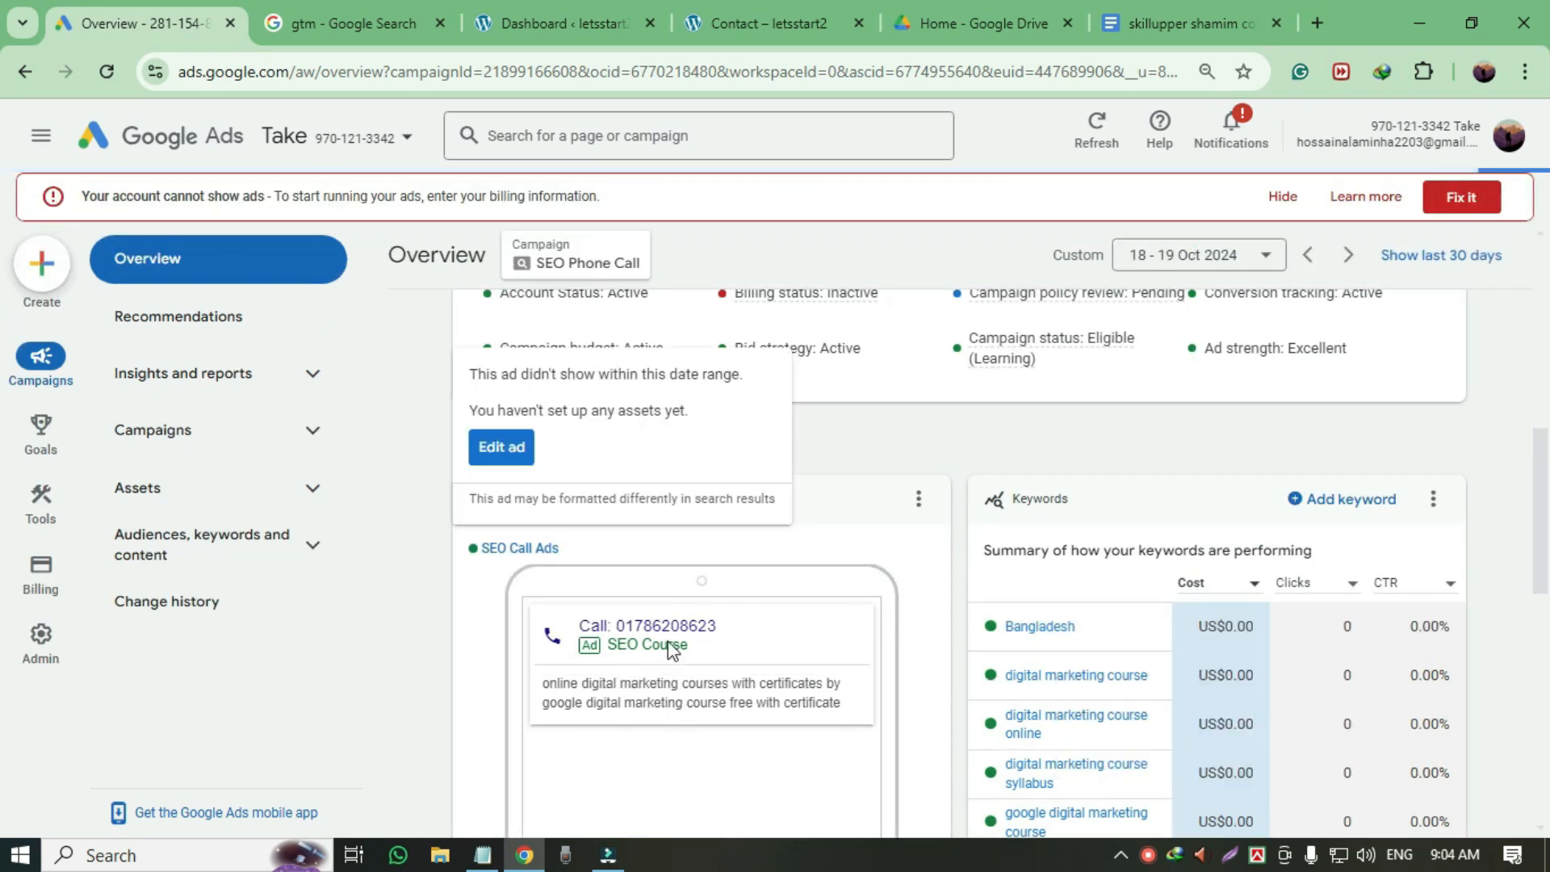
{"action": "scroll", "coordinate": [672, 645], "scroll_direction": "down", "scroll_amount": 1}
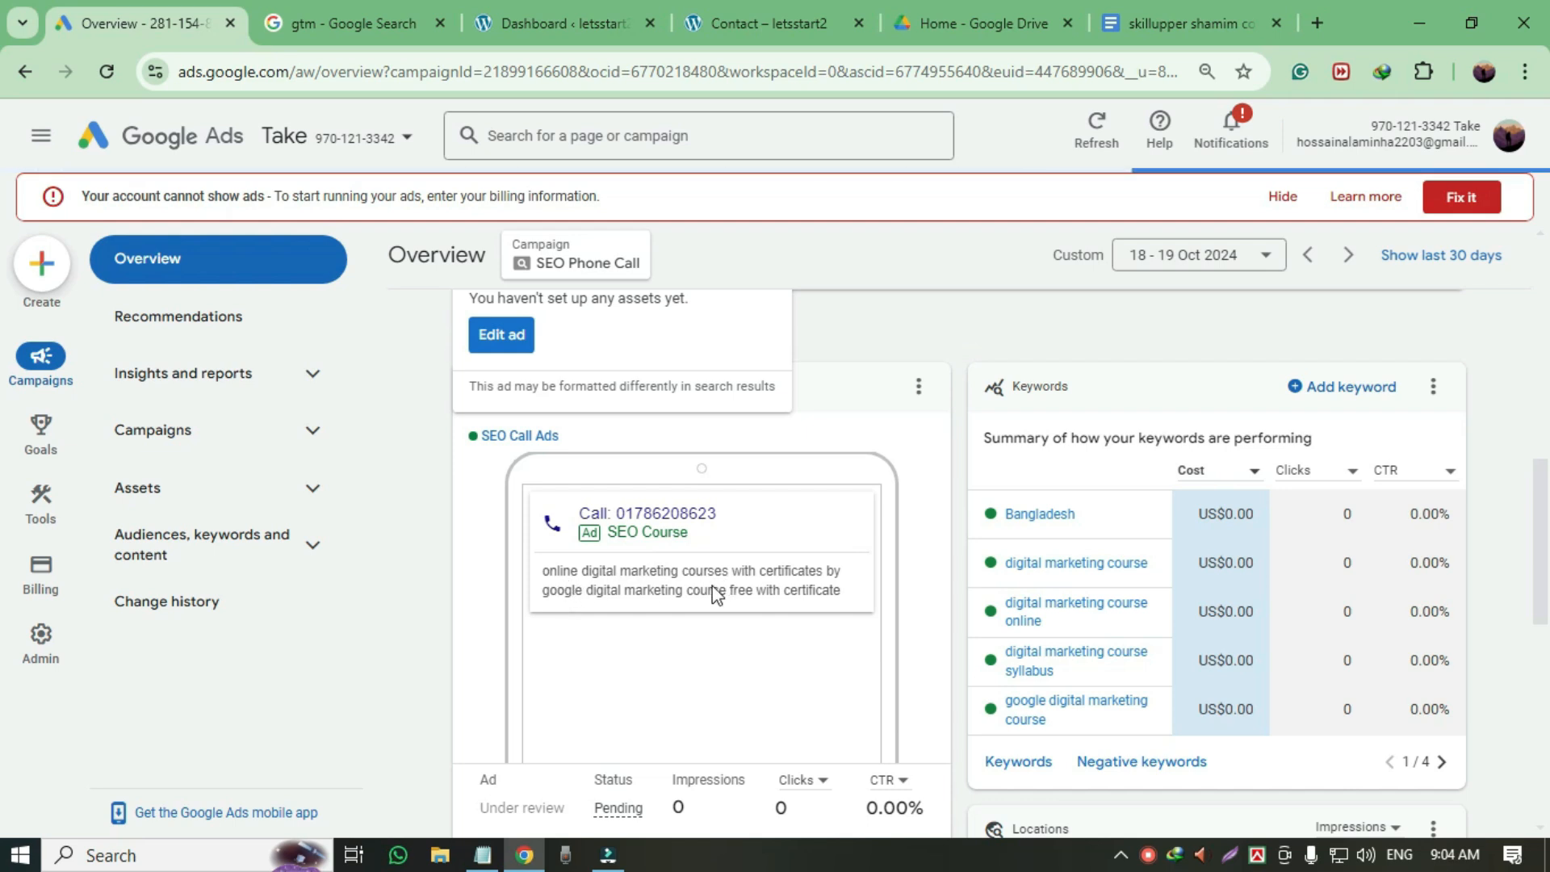
{"action": "scroll", "coordinate": [404, 506], "scroll_direction": "up", "scroll_amount": 3}
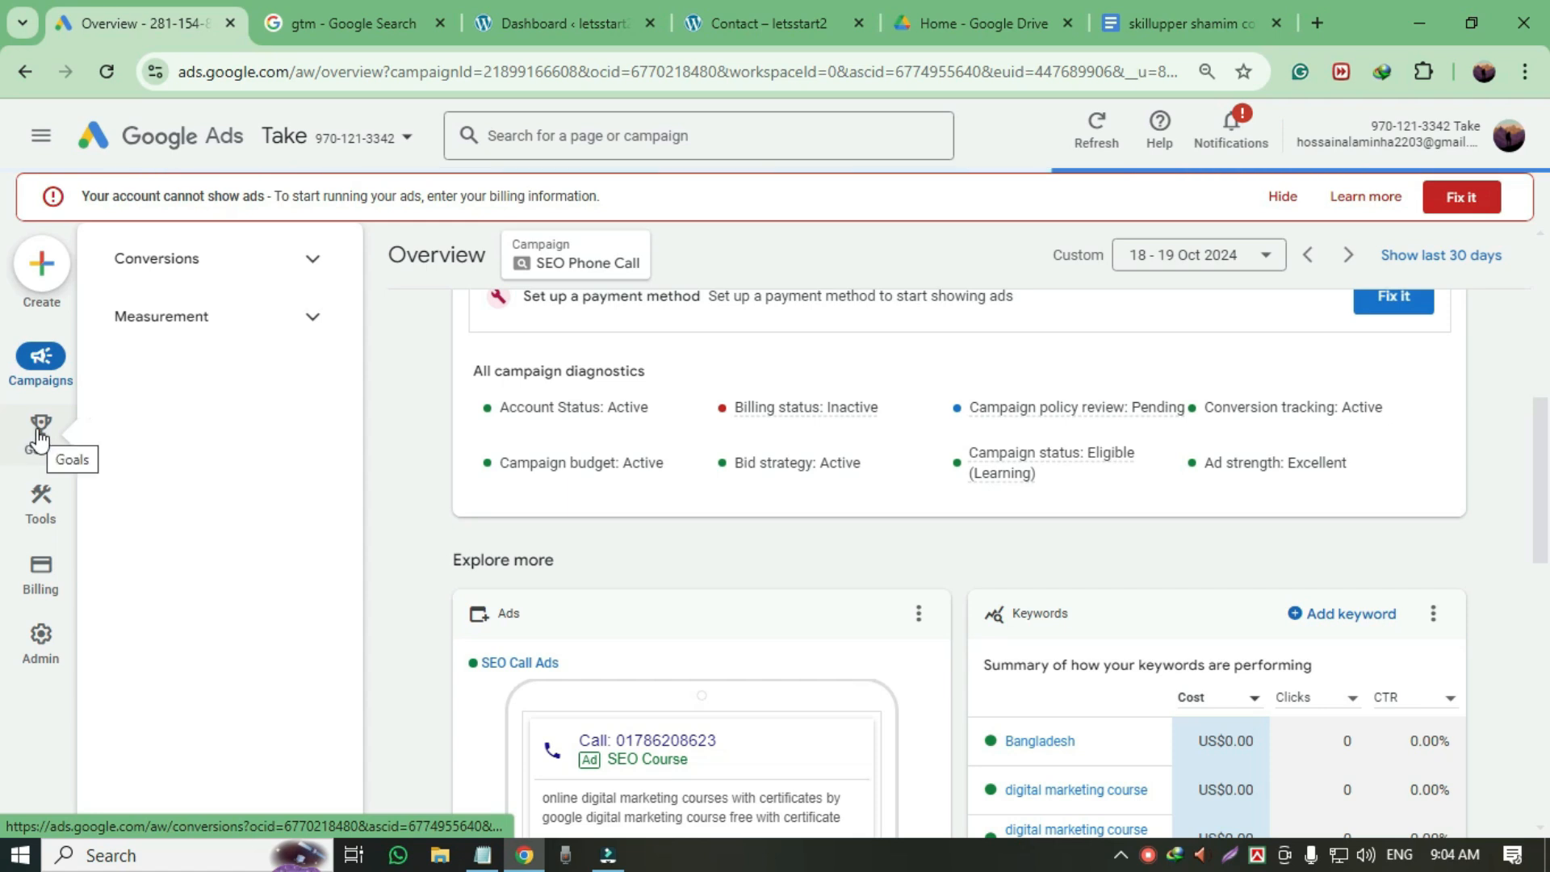
{"action": "left_click", "coordinate": [39, 434]}
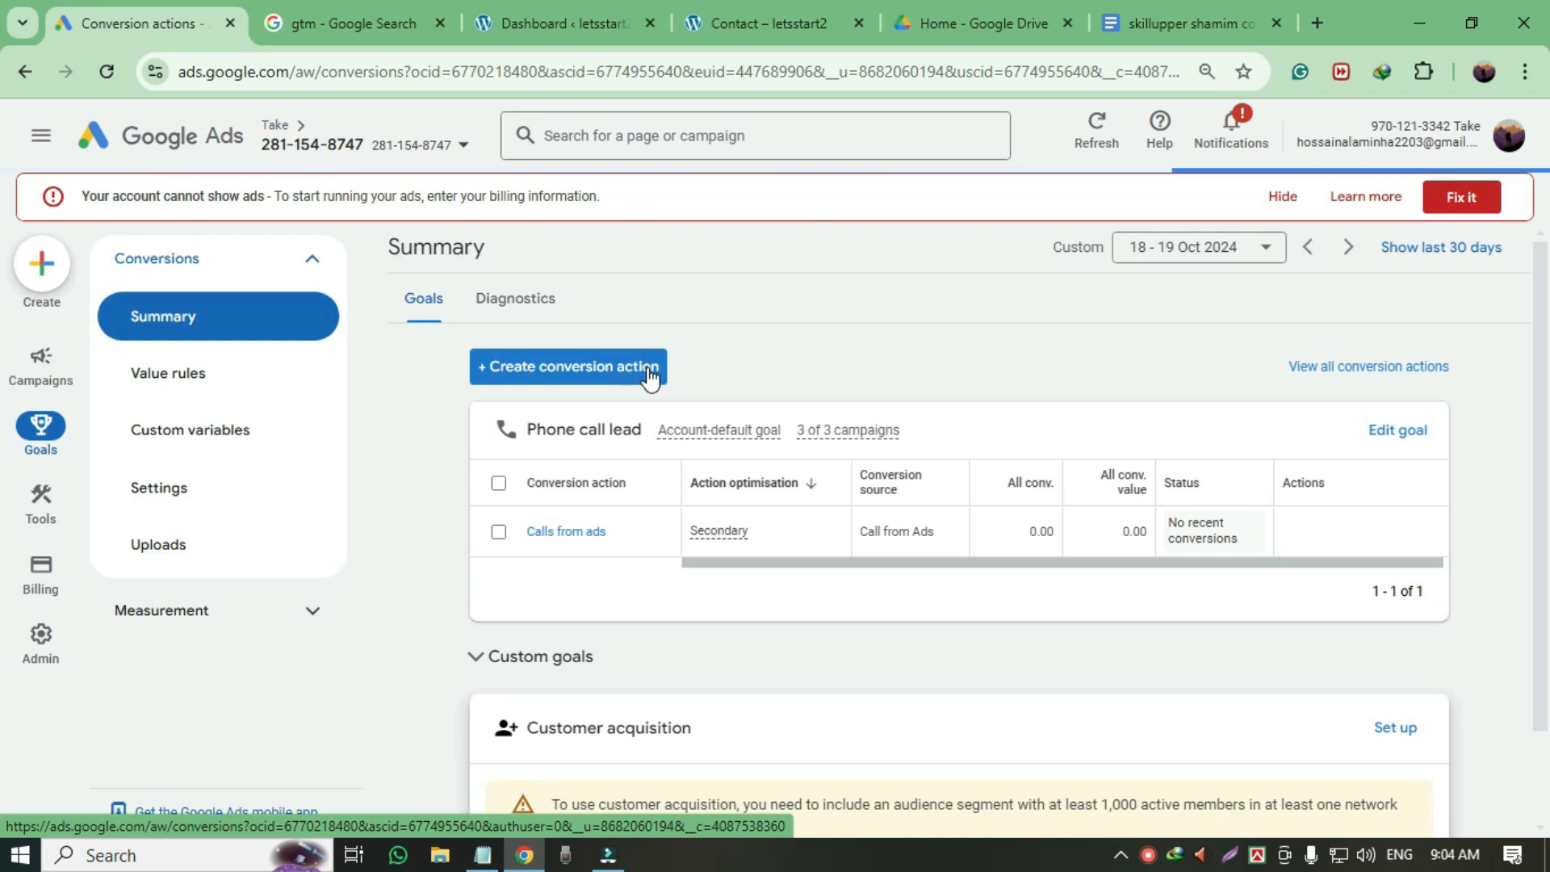
{"action": "left_click", "coordinate": [515, 373]}
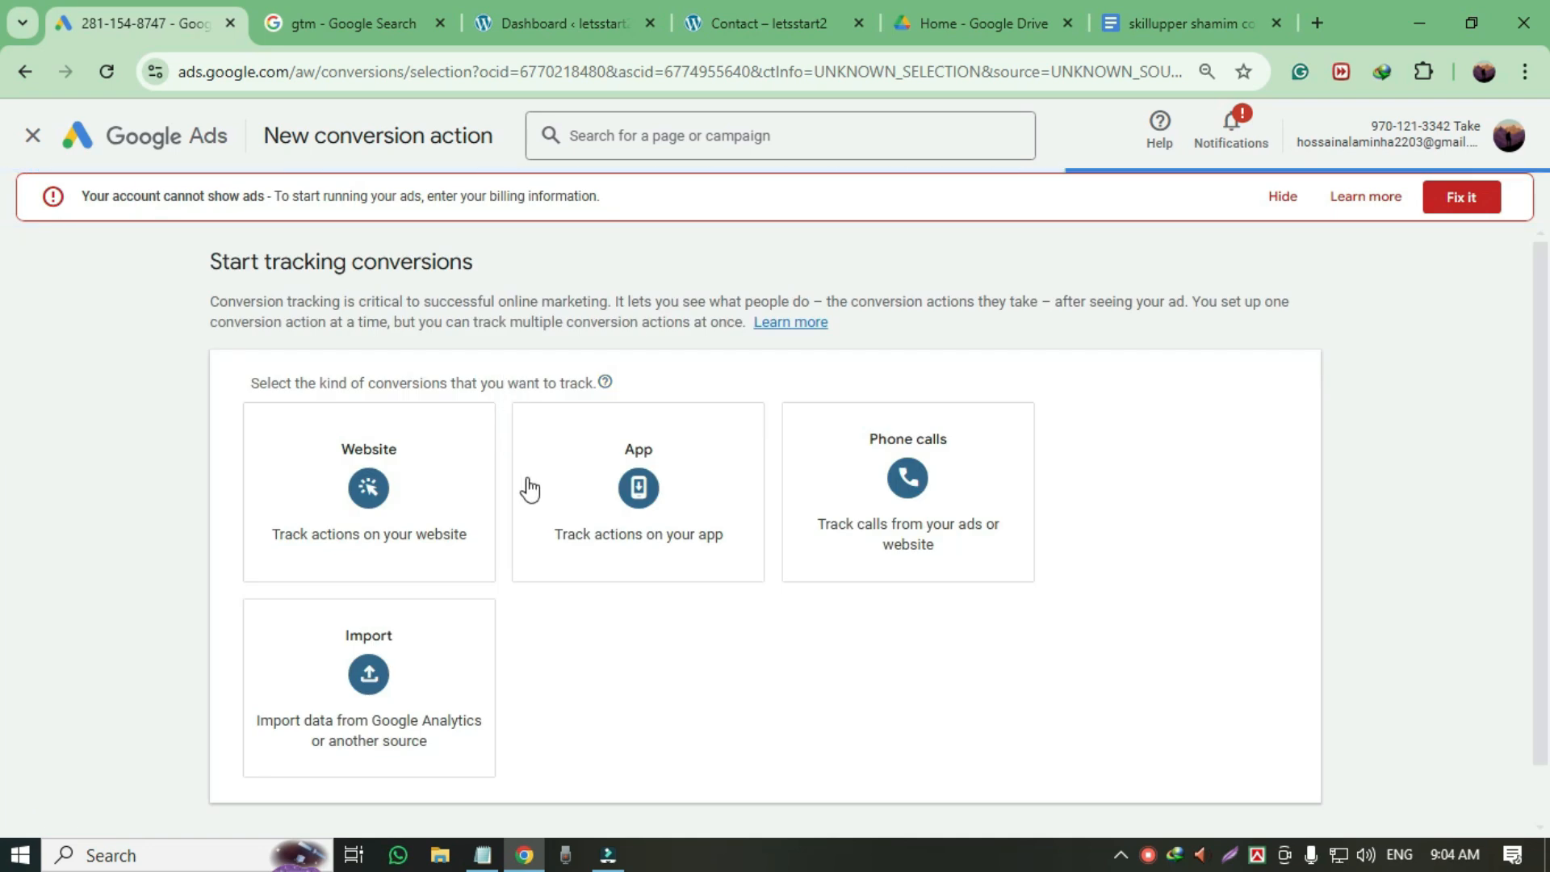
{"action": "left_click", "coordinate": [898, 481]}
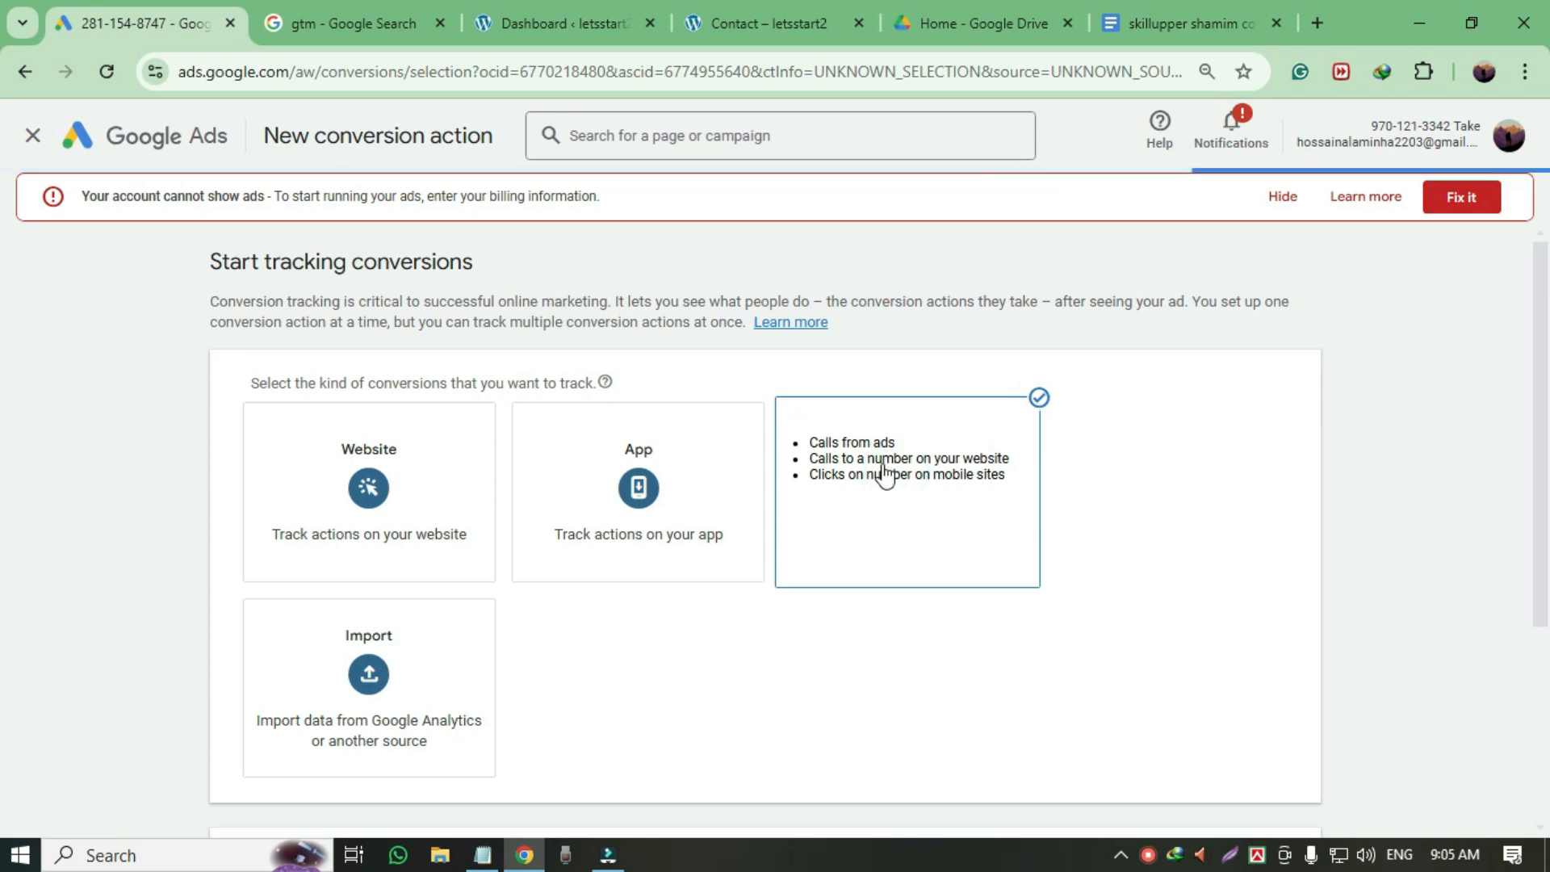
{"action": "scroll", "coordinate": [886, 473], "scroll_direction": "down", "scroll_amount": 4}
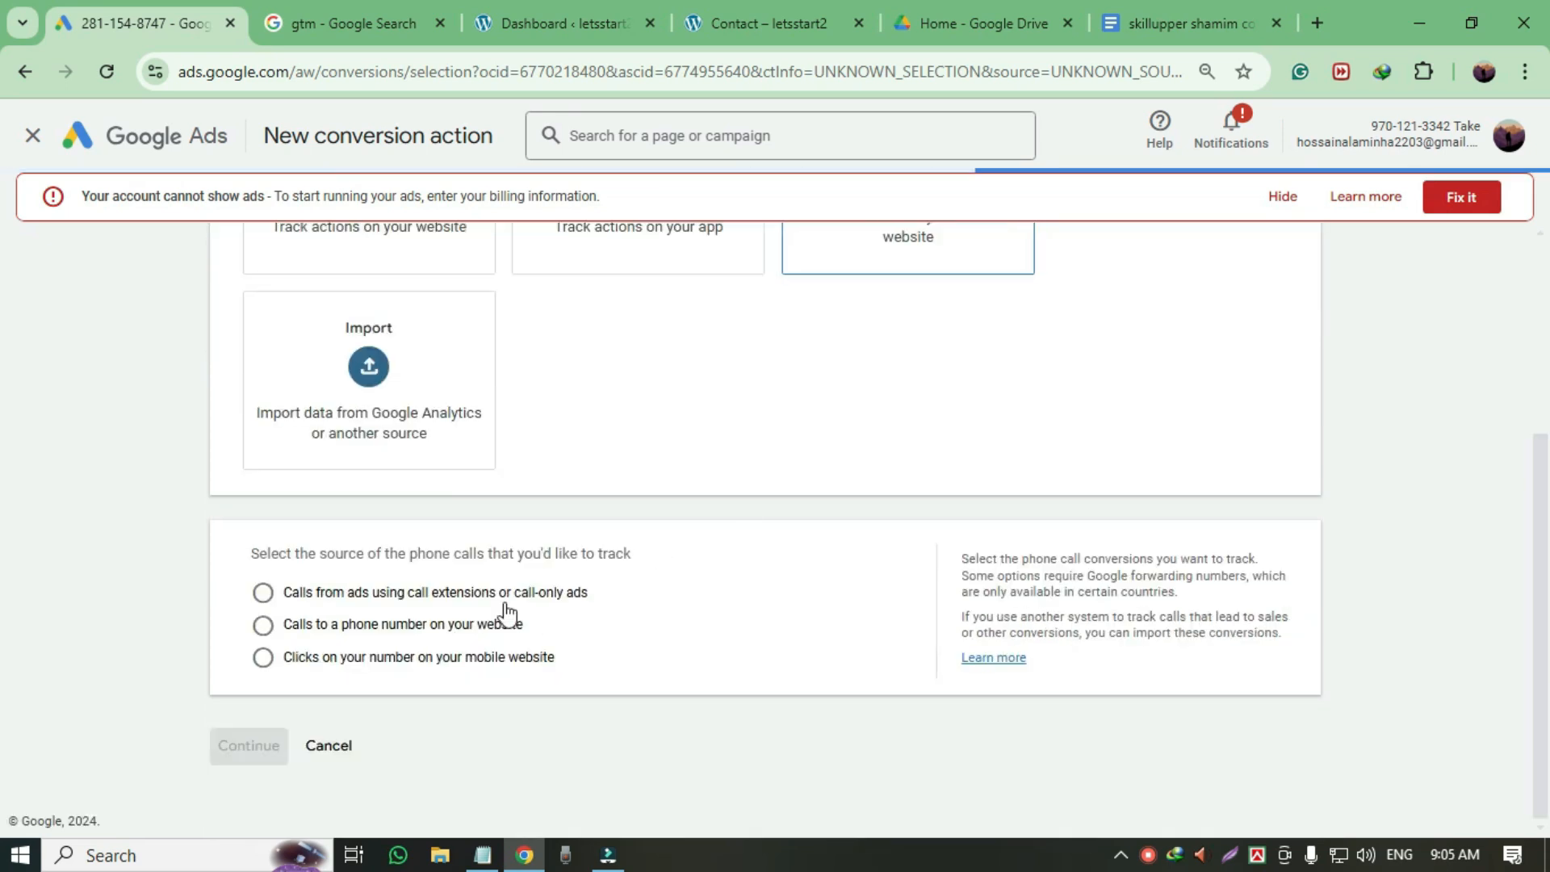
{"action": "left_click", "coordinate": [261, 596]}
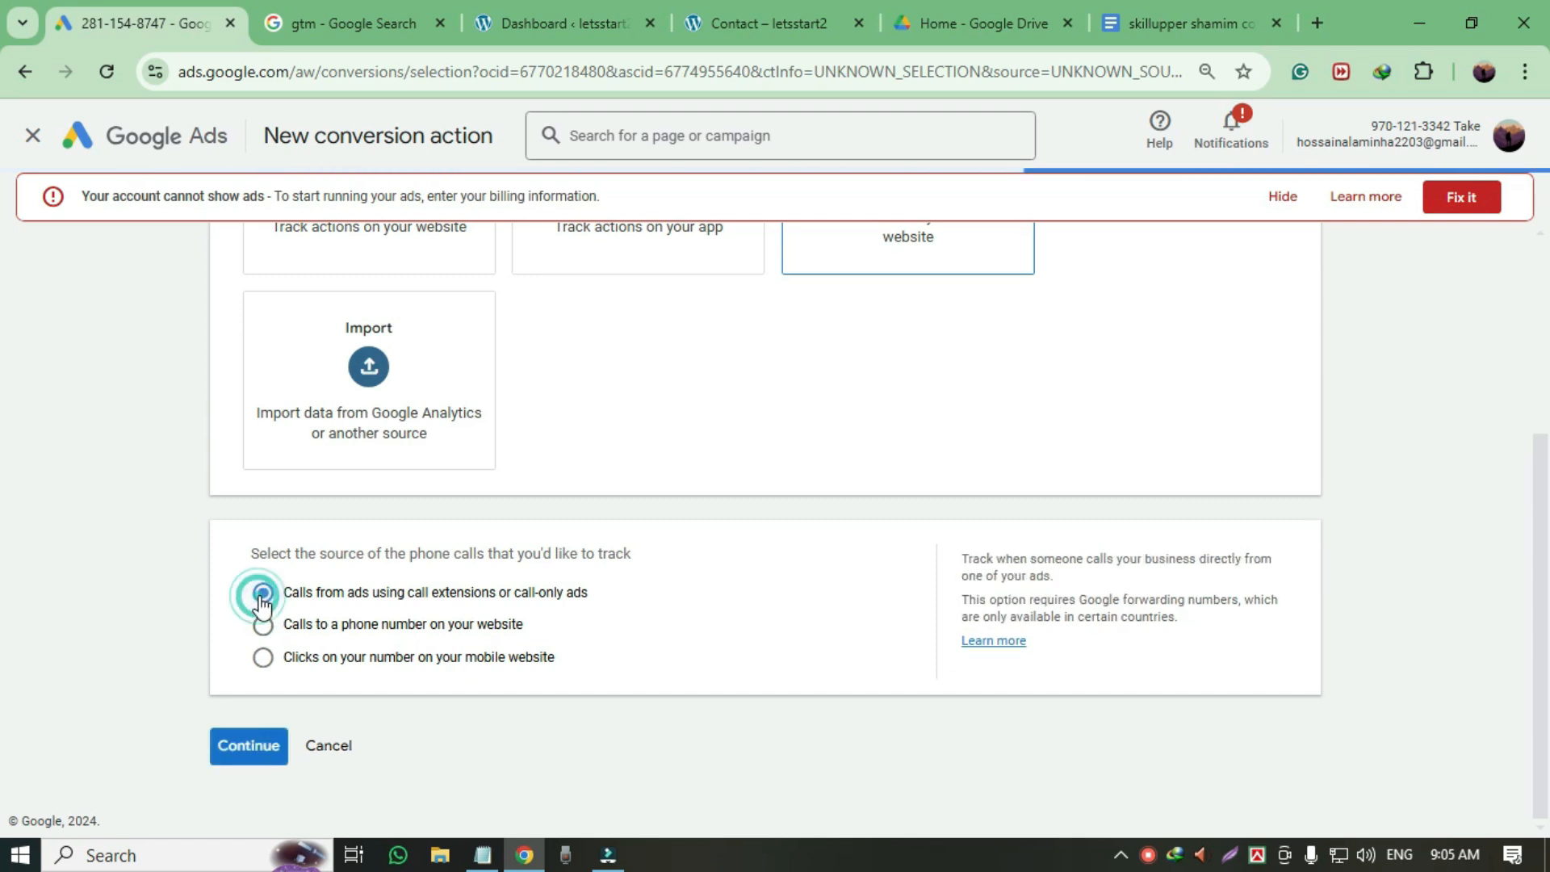
{"action": "left_click", "coordinate": [246, 746]}
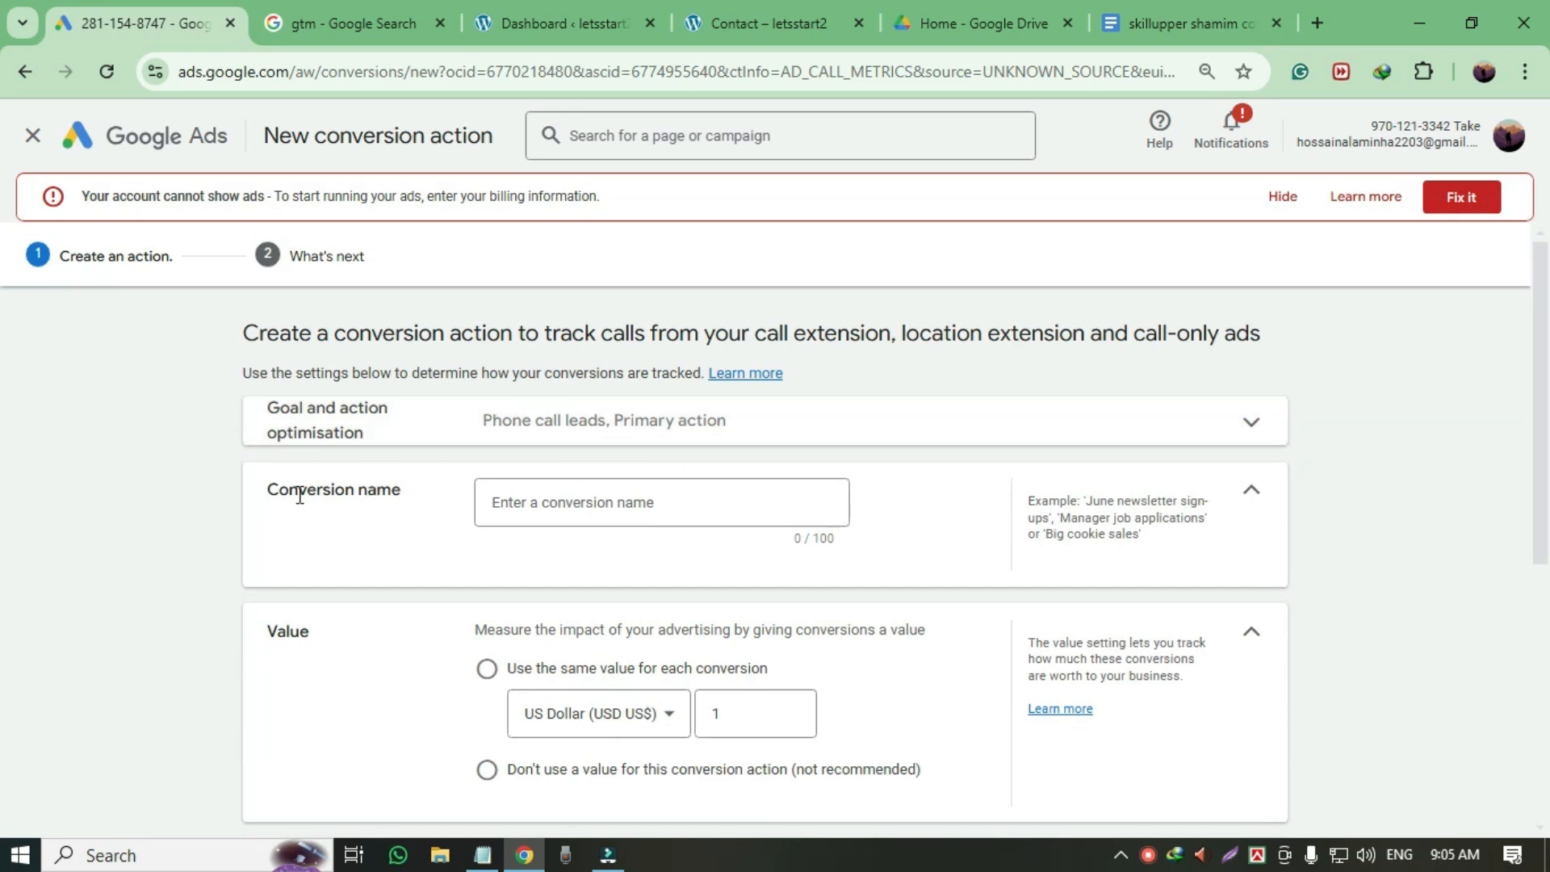
- Name the conversion "SEO Phone Call Ad" and use the same value for each conversion
{"action": "left_click", "coordinate": [656, 501]}
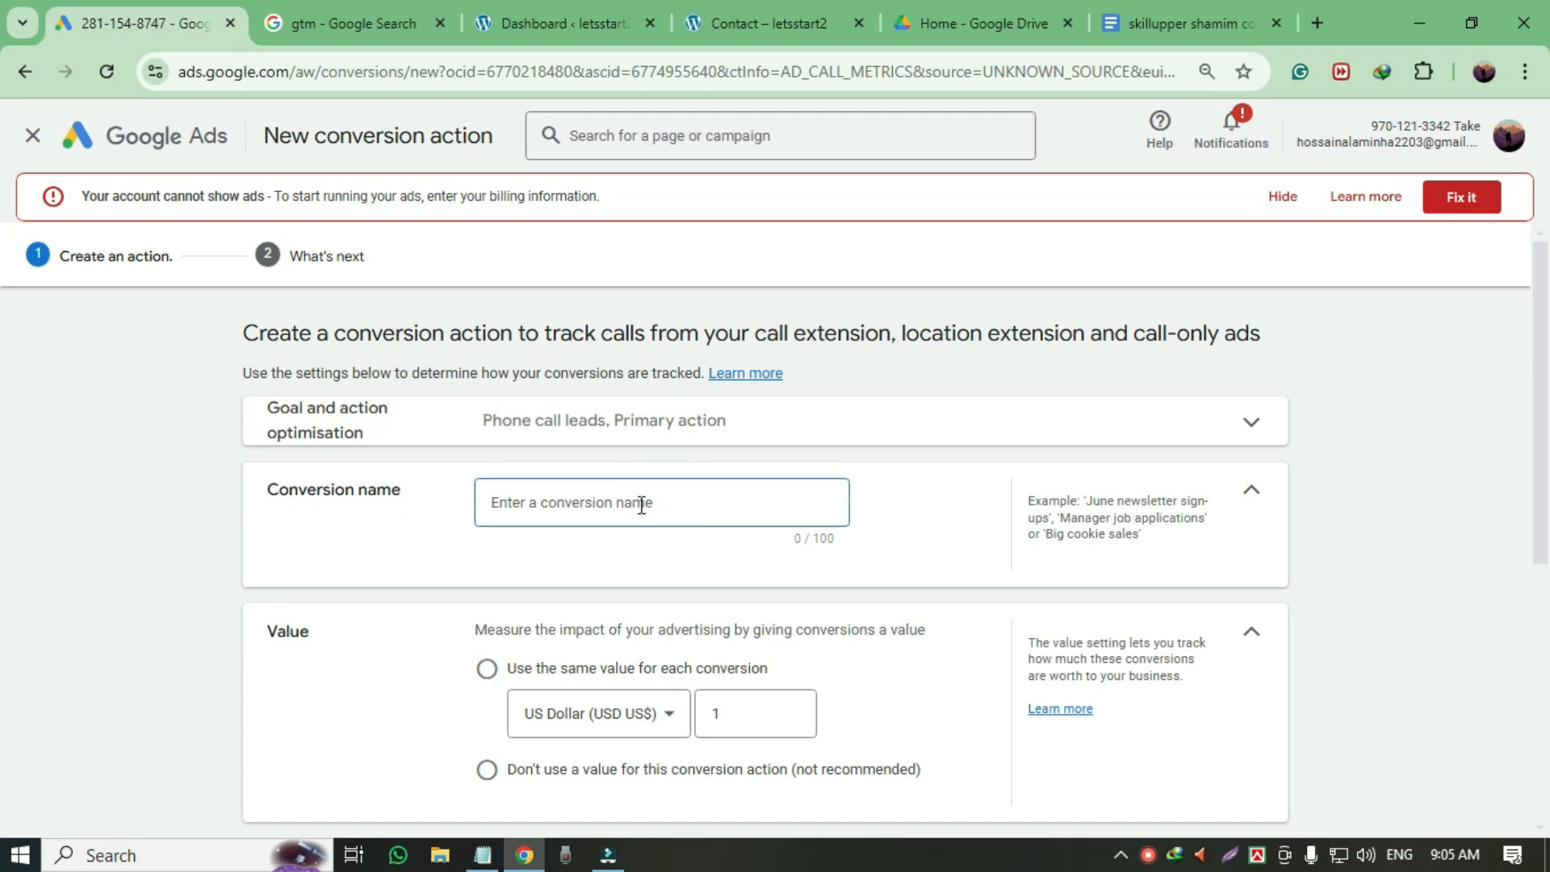
{"action": "type", "text": "S"}
{"action": "key", "text": "BackSpace"}
{"action": "type", "text": "SEO Phone Call Ad"}
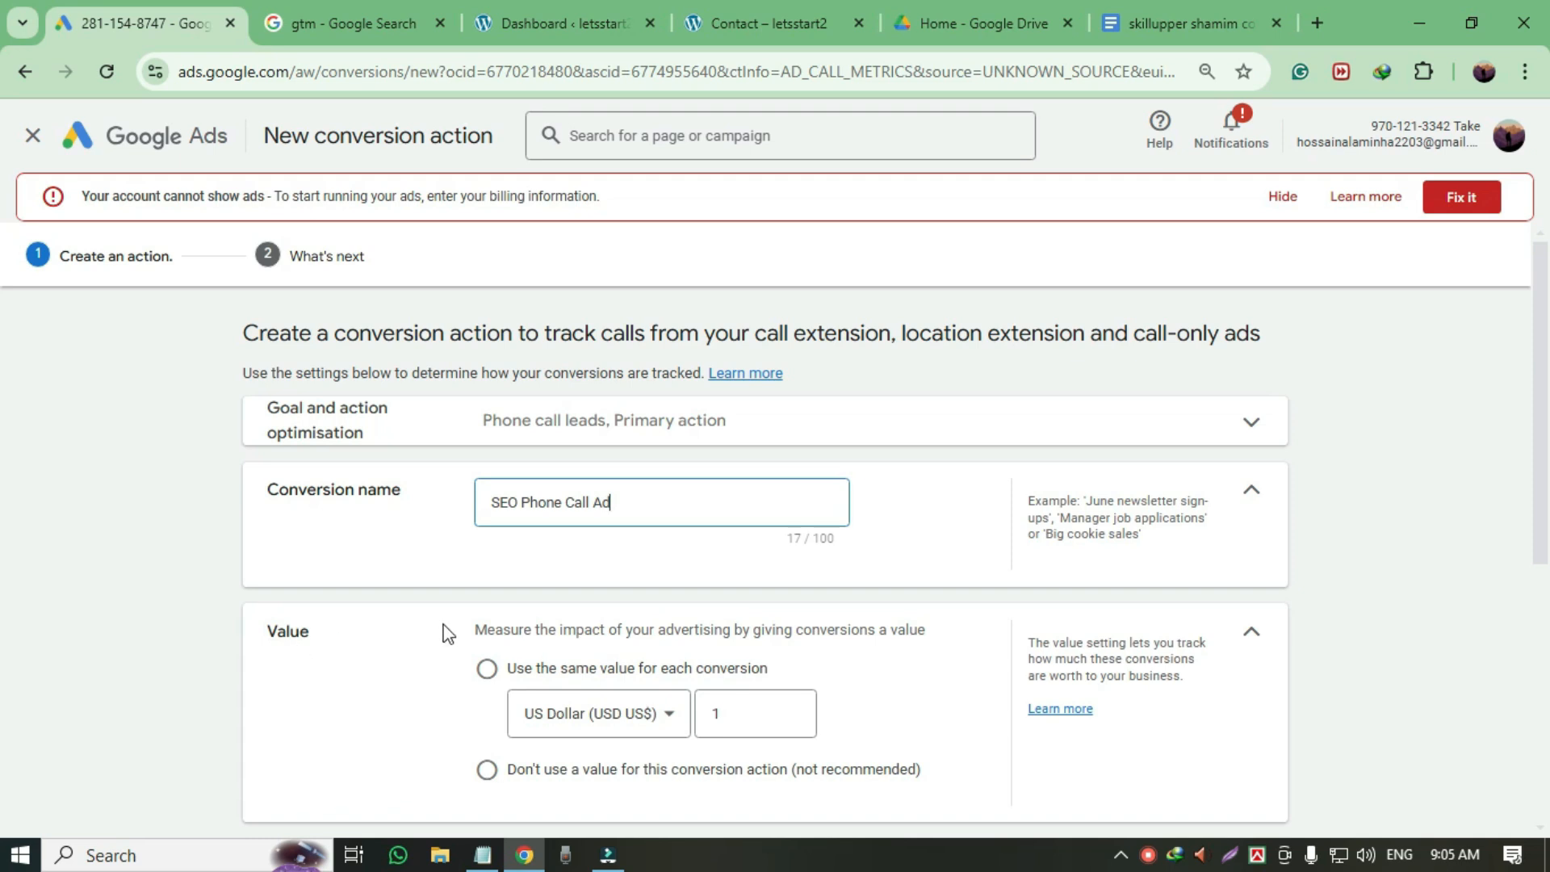
{"action": "scroll", "coordinate": [597, 668], "scroll_direction": "down", "scroll_amount": 1}
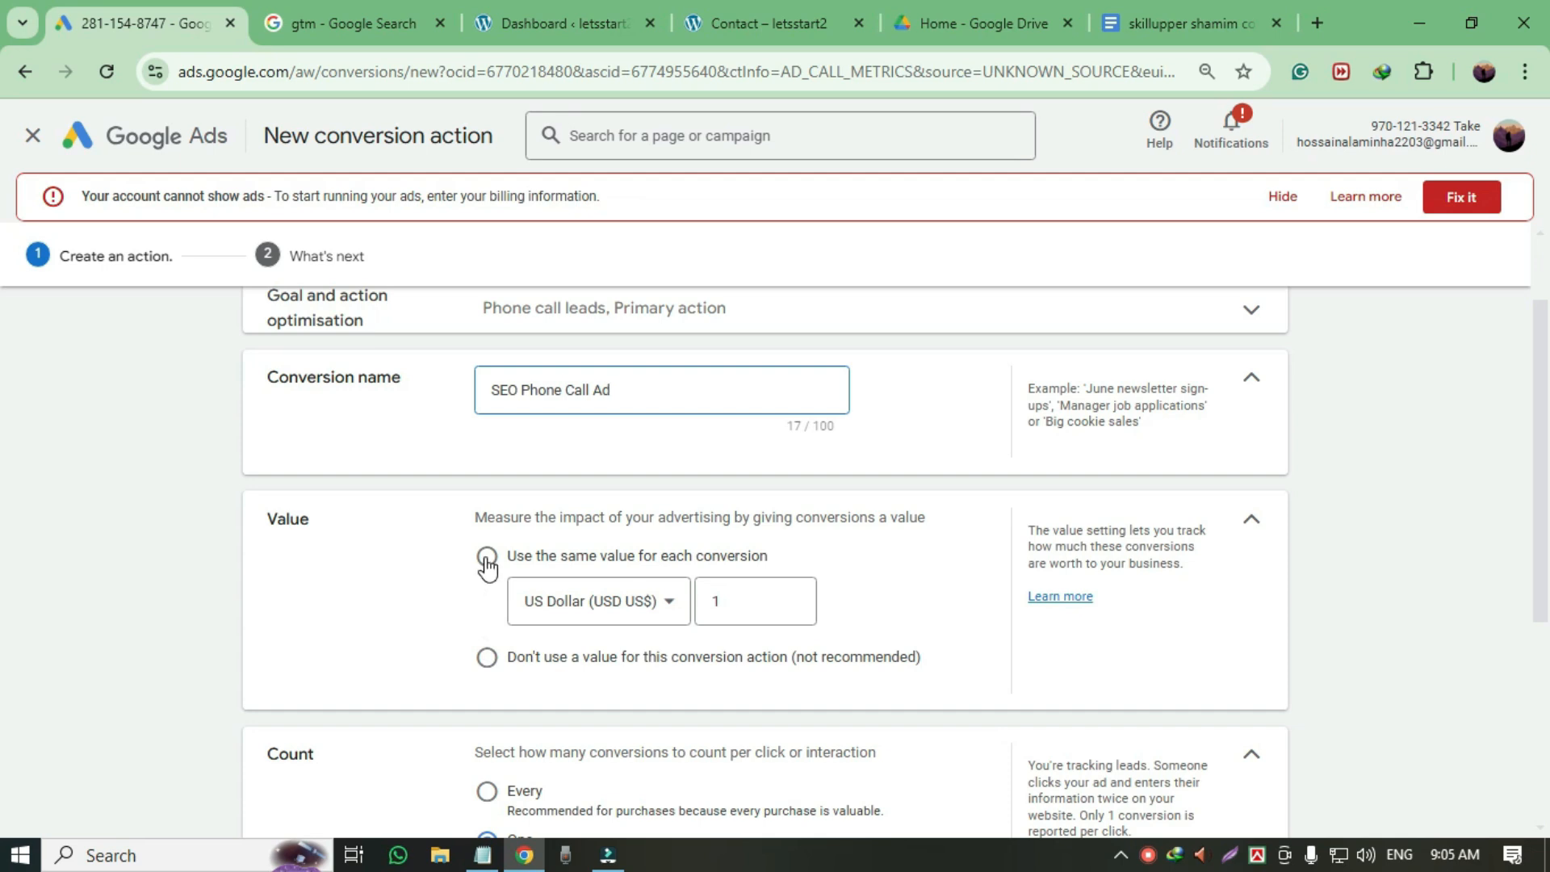
{"action": "left_click", "coordinate": [487, 557]}
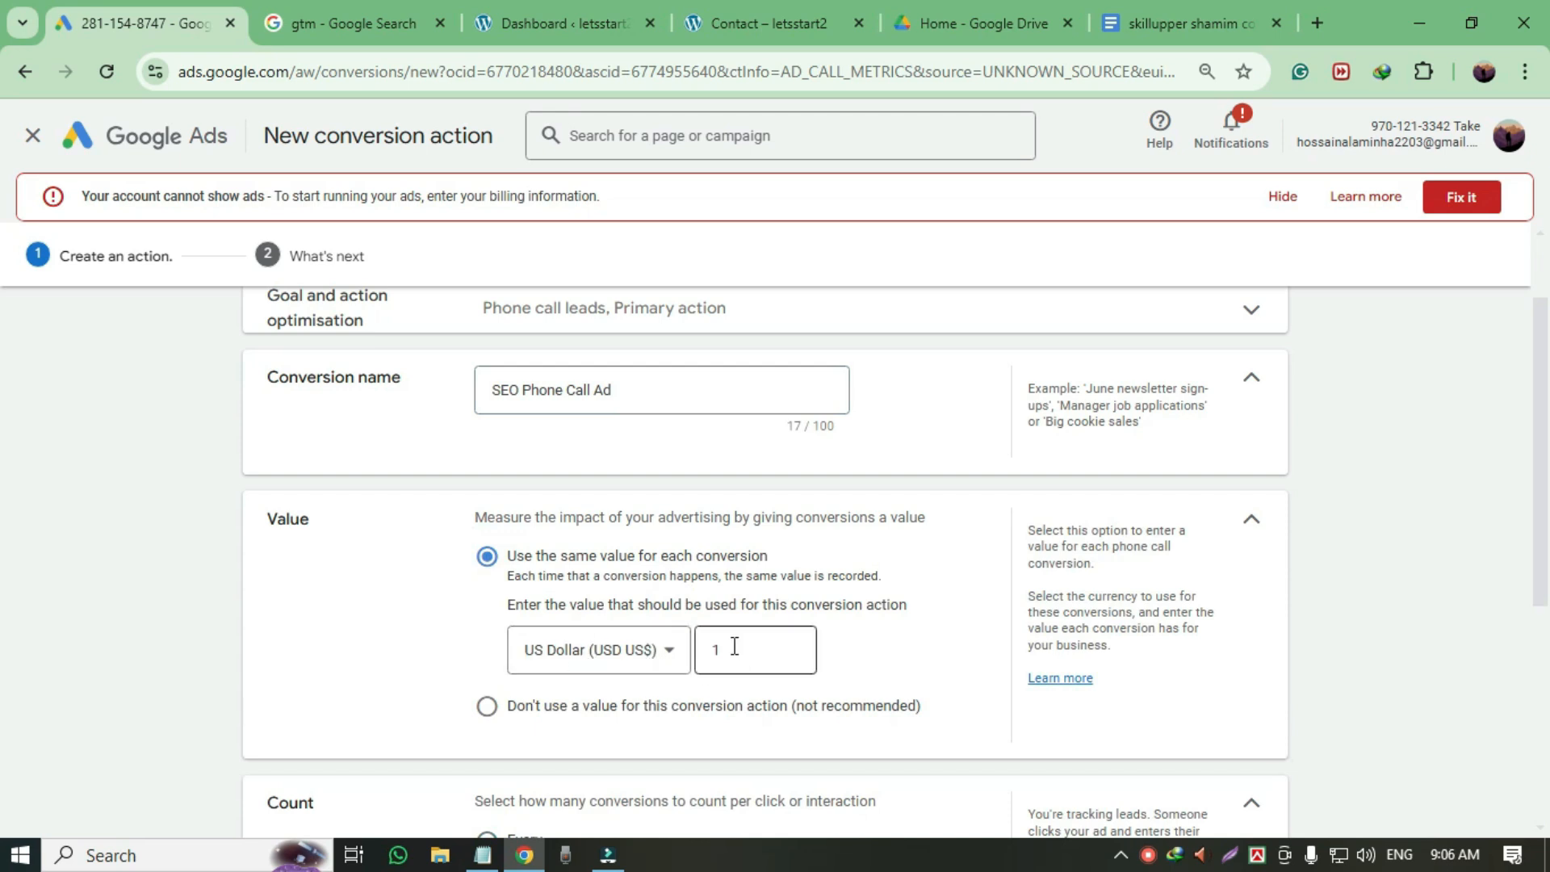
- Set the minimum call length that counts as a conversion to 40 seconds
{"action": "scroll", "coordinate": [735, 638], "scroll_direction": "down", "scroll_amount": 1}
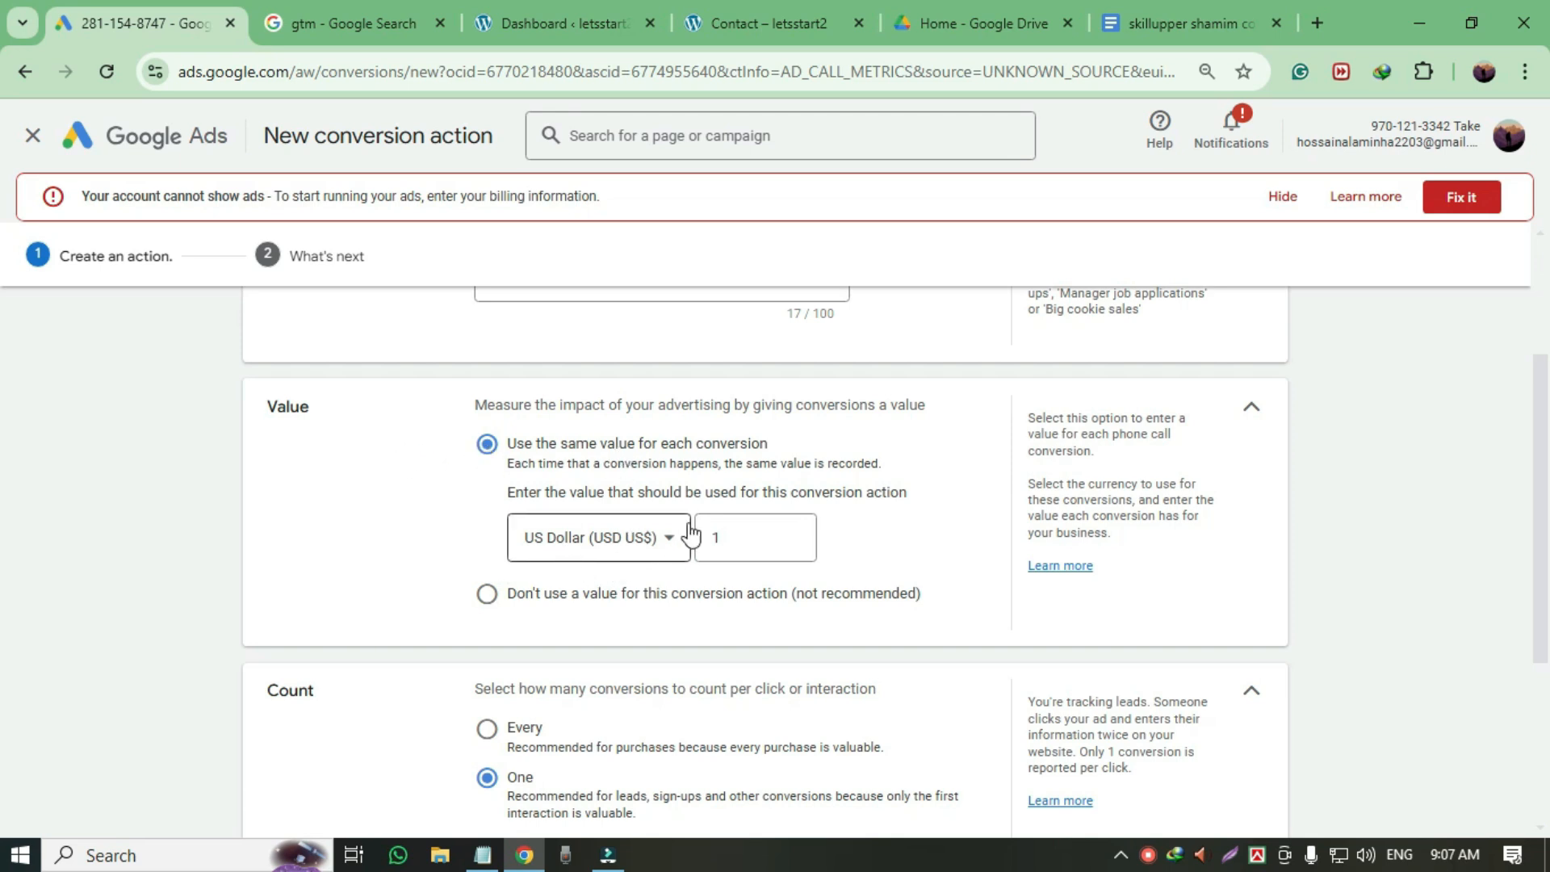
{"action": "scroll", "coordinate": [569, 611], "scroll_direction": "down", "scroll_amount": 3}
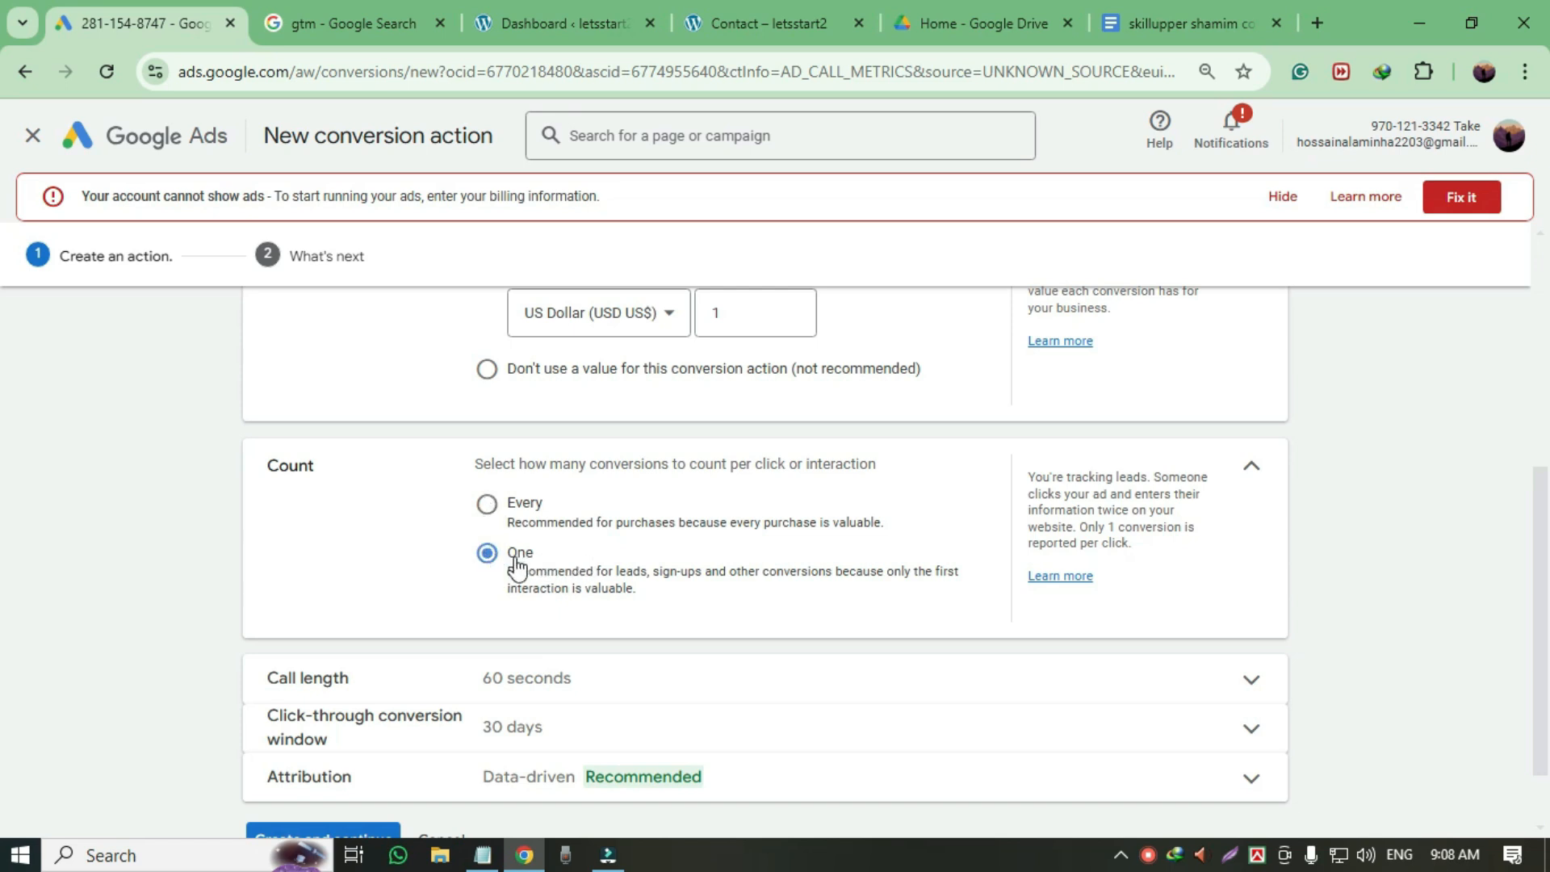
{"action": "scroll", "coordinate": [453, 574], "scroll_direction": "down", "scroll_amount": 1}
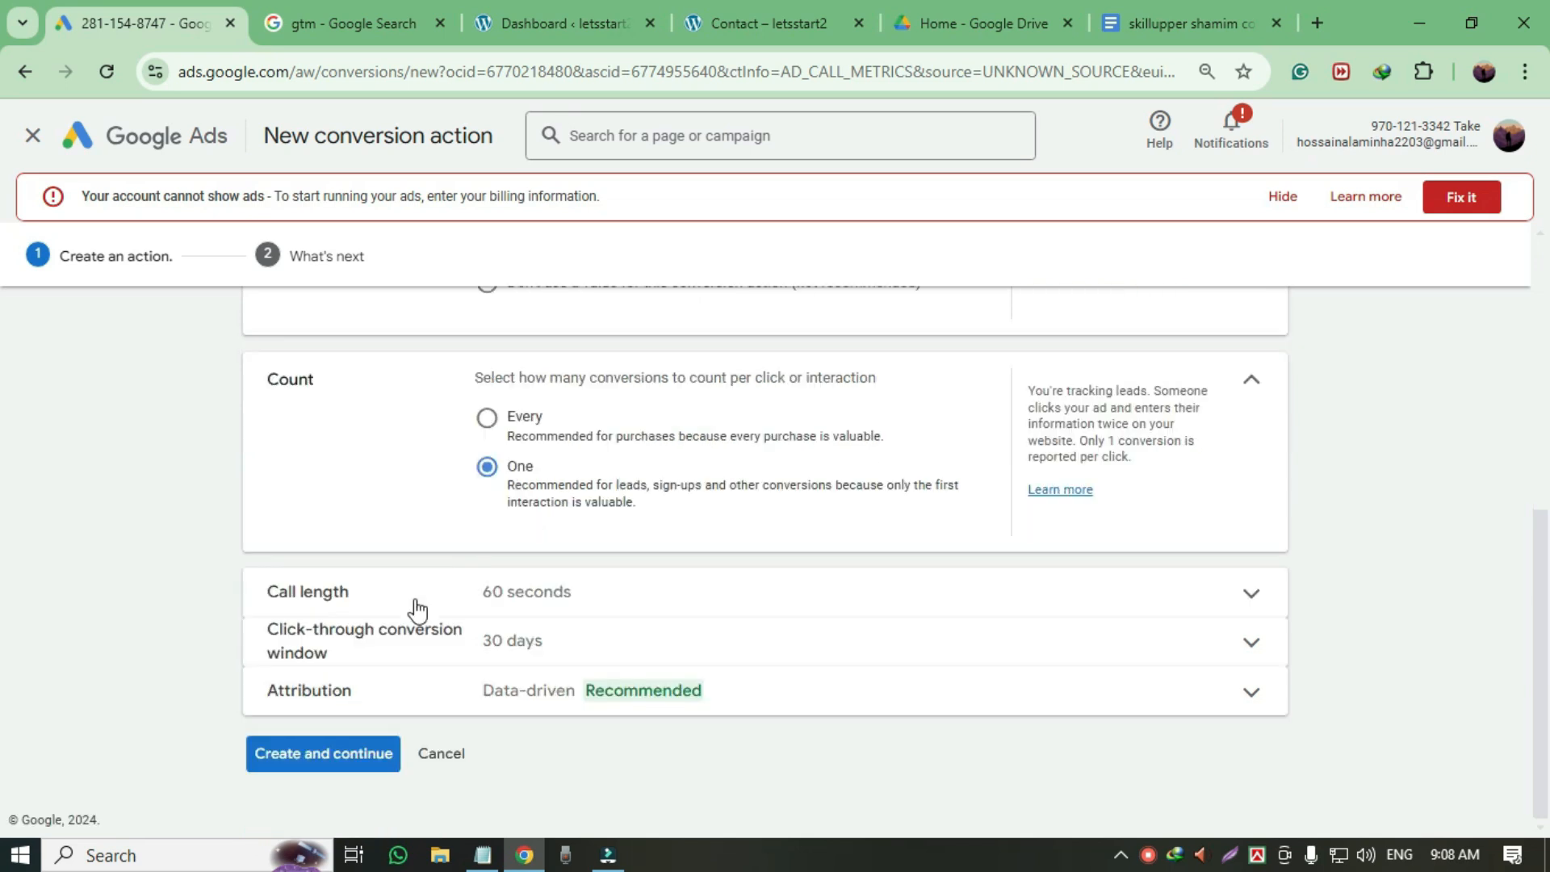
{"action": "left_click", "coordinate": [1215, 601]}
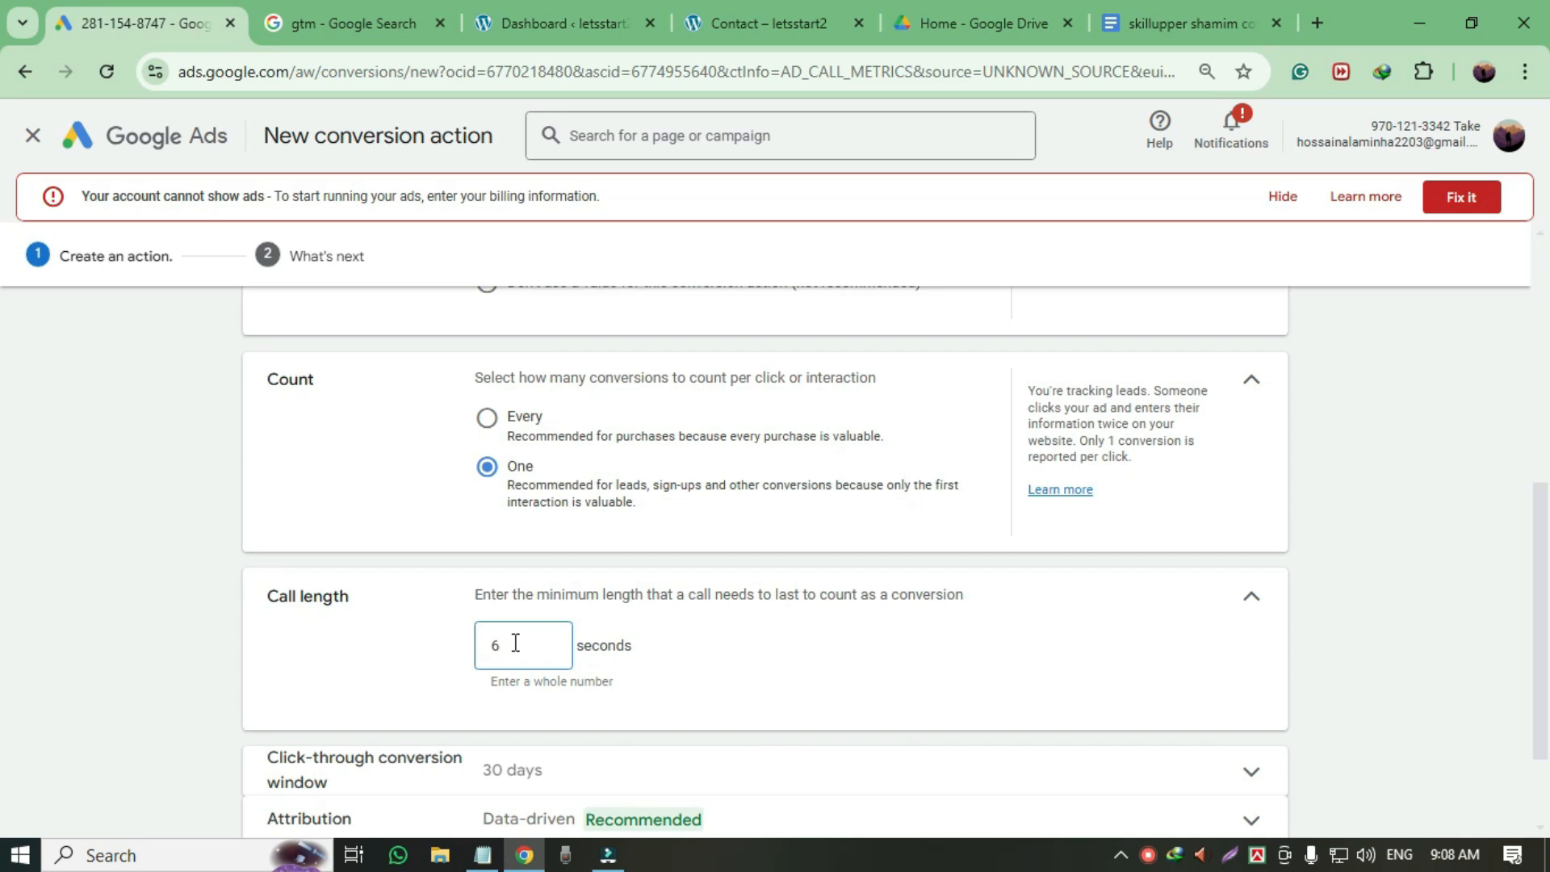
{"action": "key", "text": "BackSpace"}
{"action": "type", "text": "4"}
{"action": "scroll", "coordinate": [525, 641], "scroll_direction": "down", "scroll_amount": 2}
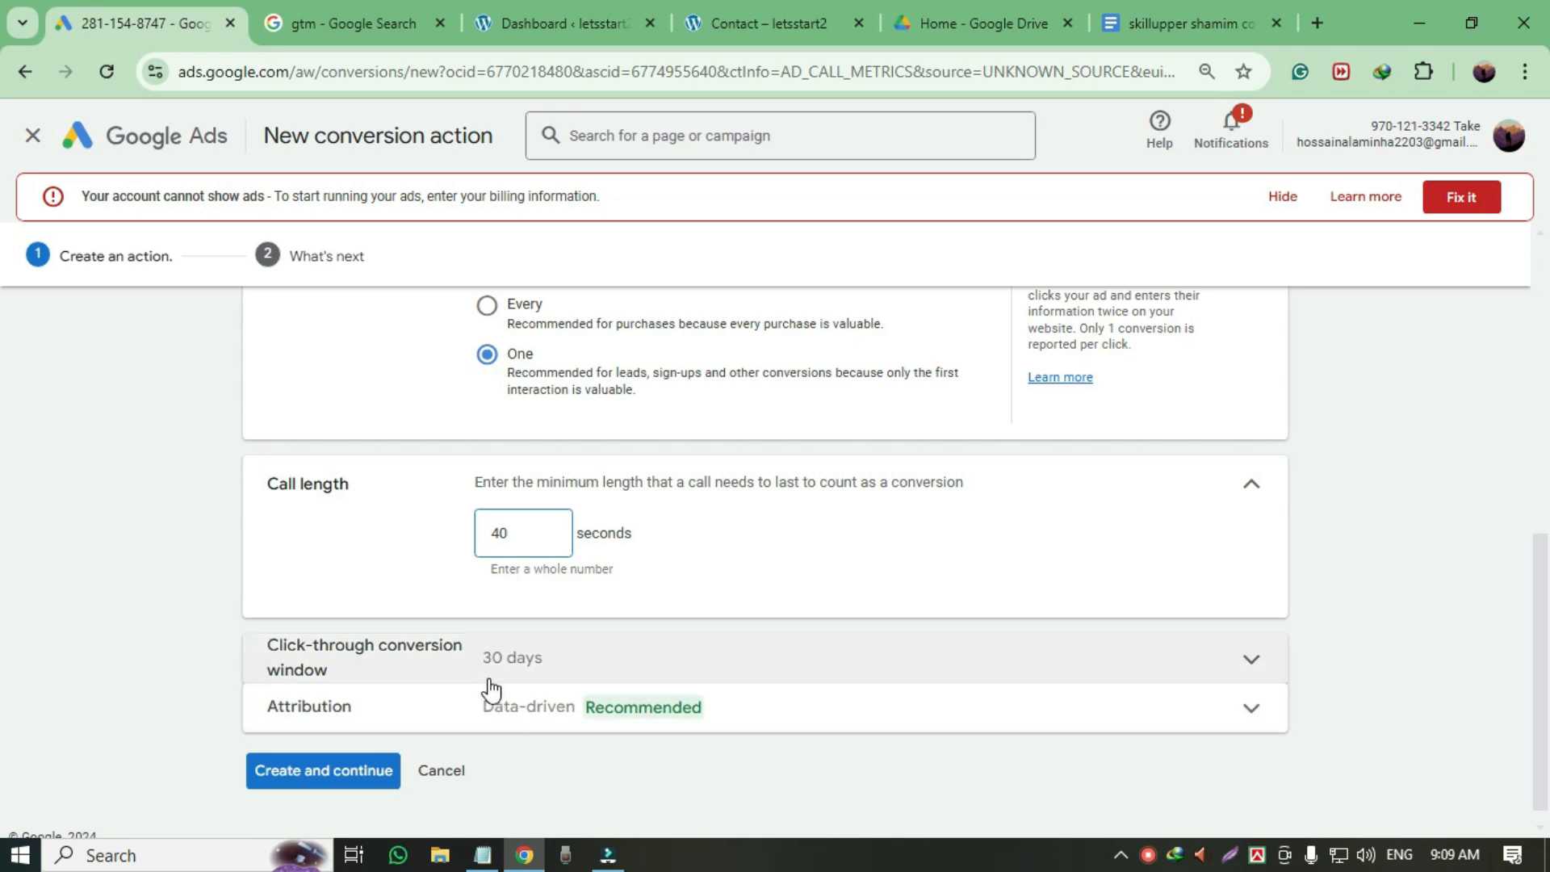
- Change the conversion's attribution model to Last click
{"action": "scroll", "coordinate": [488, 690], "scroll_direction": "down", "scroll_amount": 1}
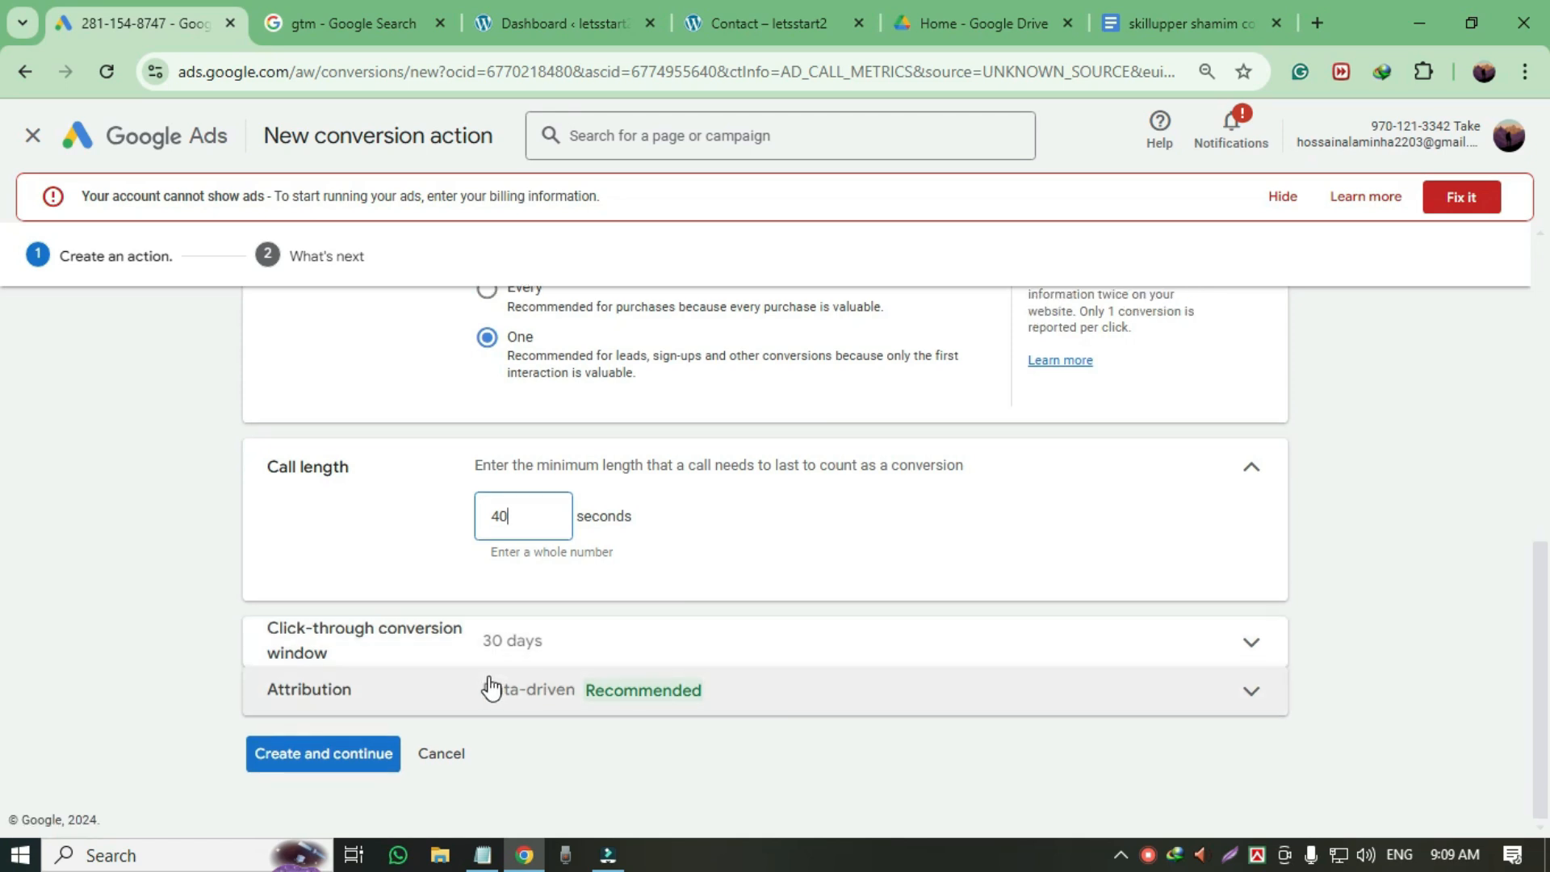
{"action": "left_click", "coordinate": [1251, 690]}
{"action": "scroll", "coordinate": [623, 704], "scroll_direction": "down", "scroll_amount": 2}
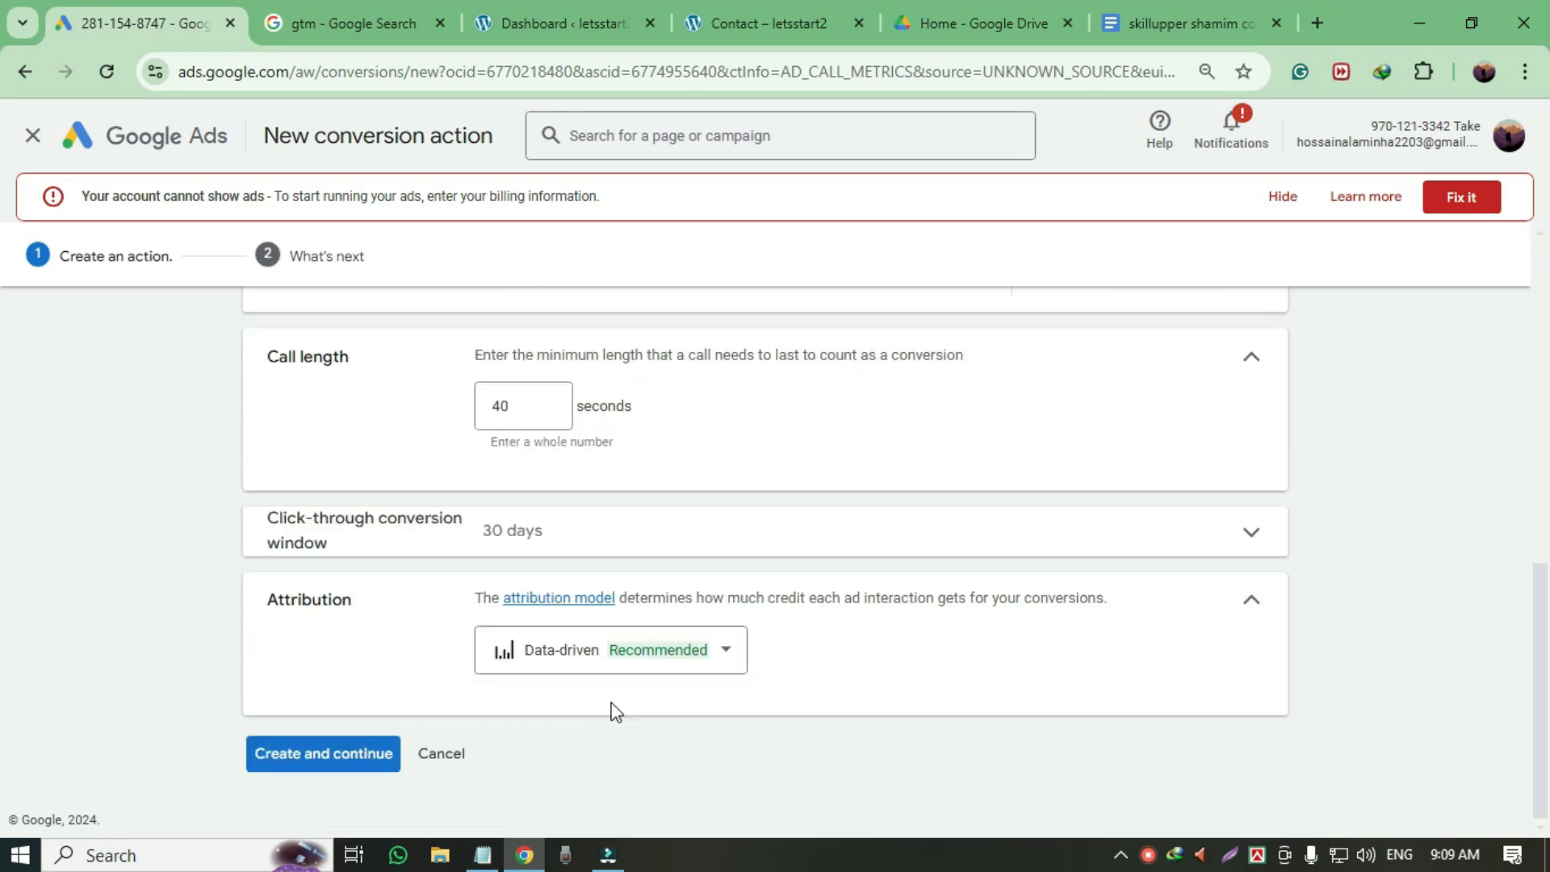
{"action": "left_click", "coordinate": [725, 664]}
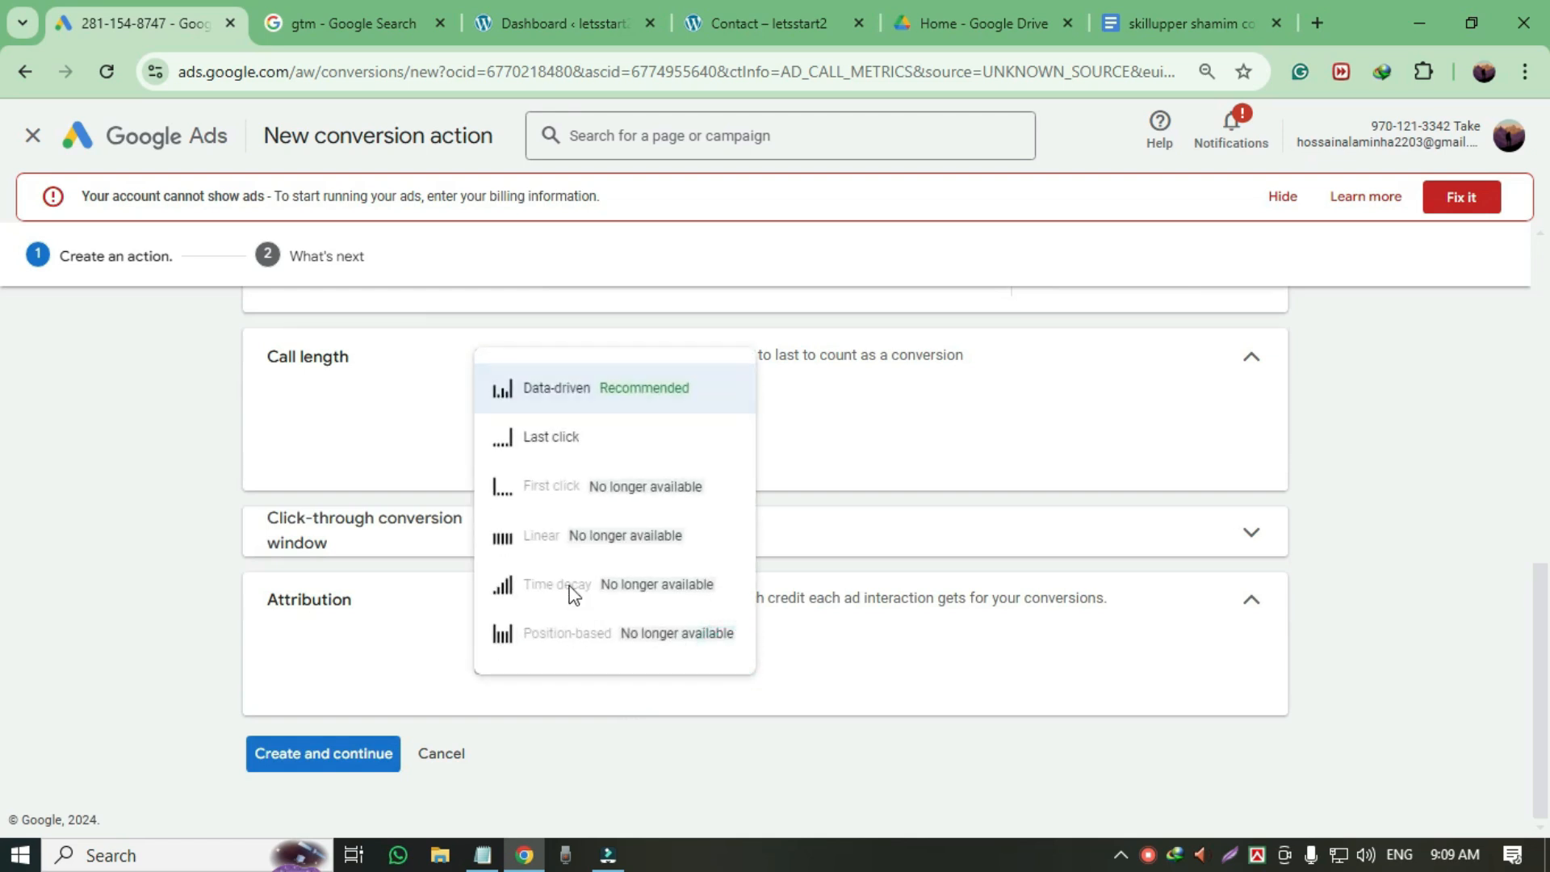
{"action": "left_click", "coordinate": [545, 440]}
{"action": "scroll", "coordinate": [549, 601], "scroll_direction": "down", "scroll_amount": 1}
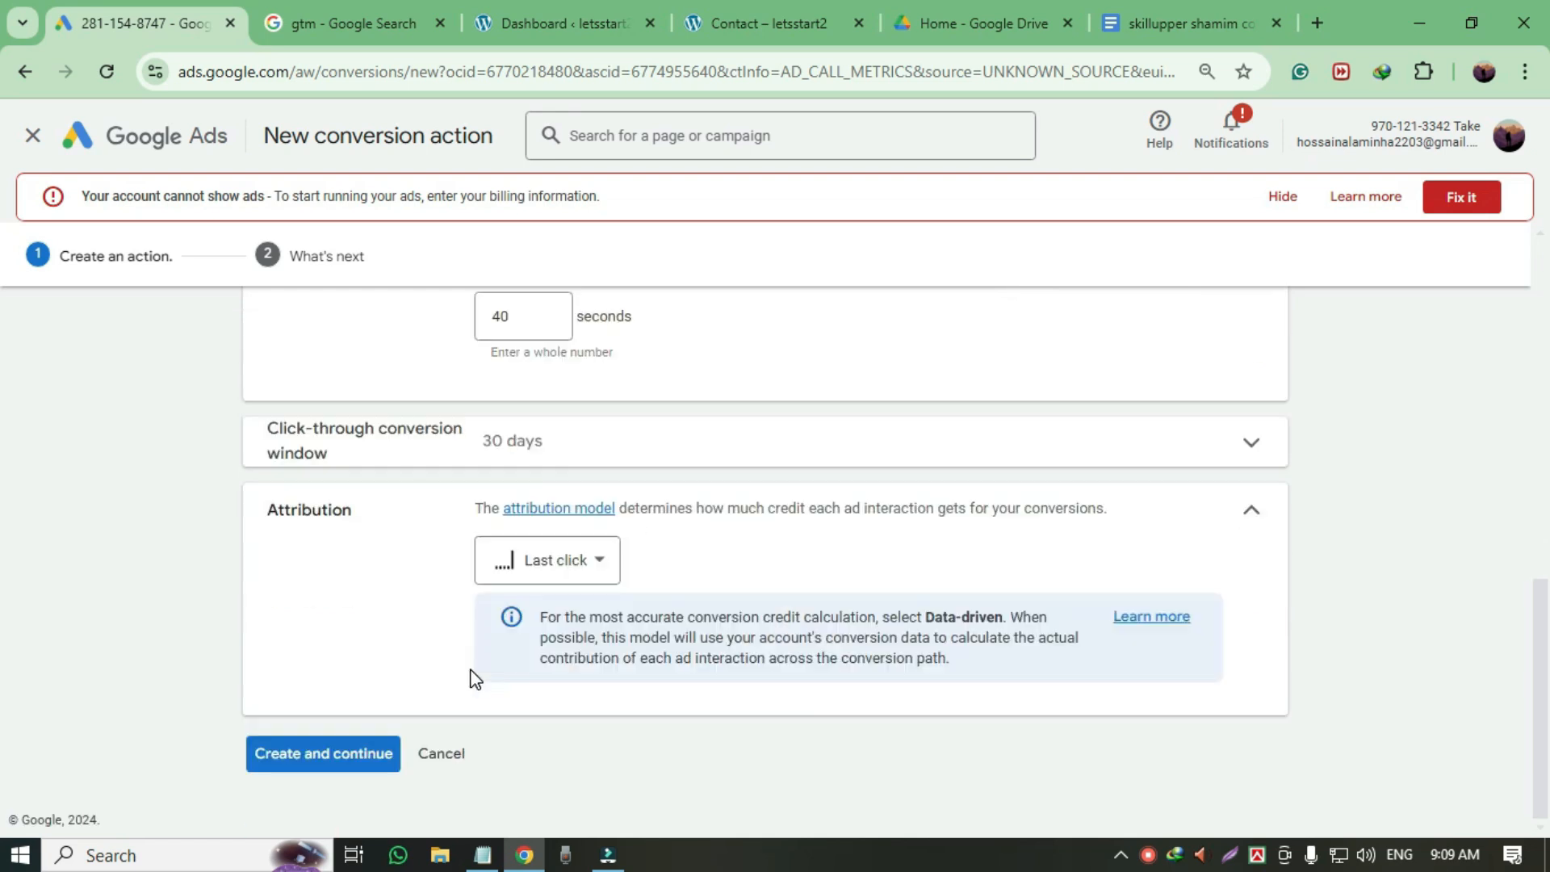
- Create the conversion action and complete its setup, returning to the conversions summary
{"action": "left_click", "coordinate": [337, 764]}
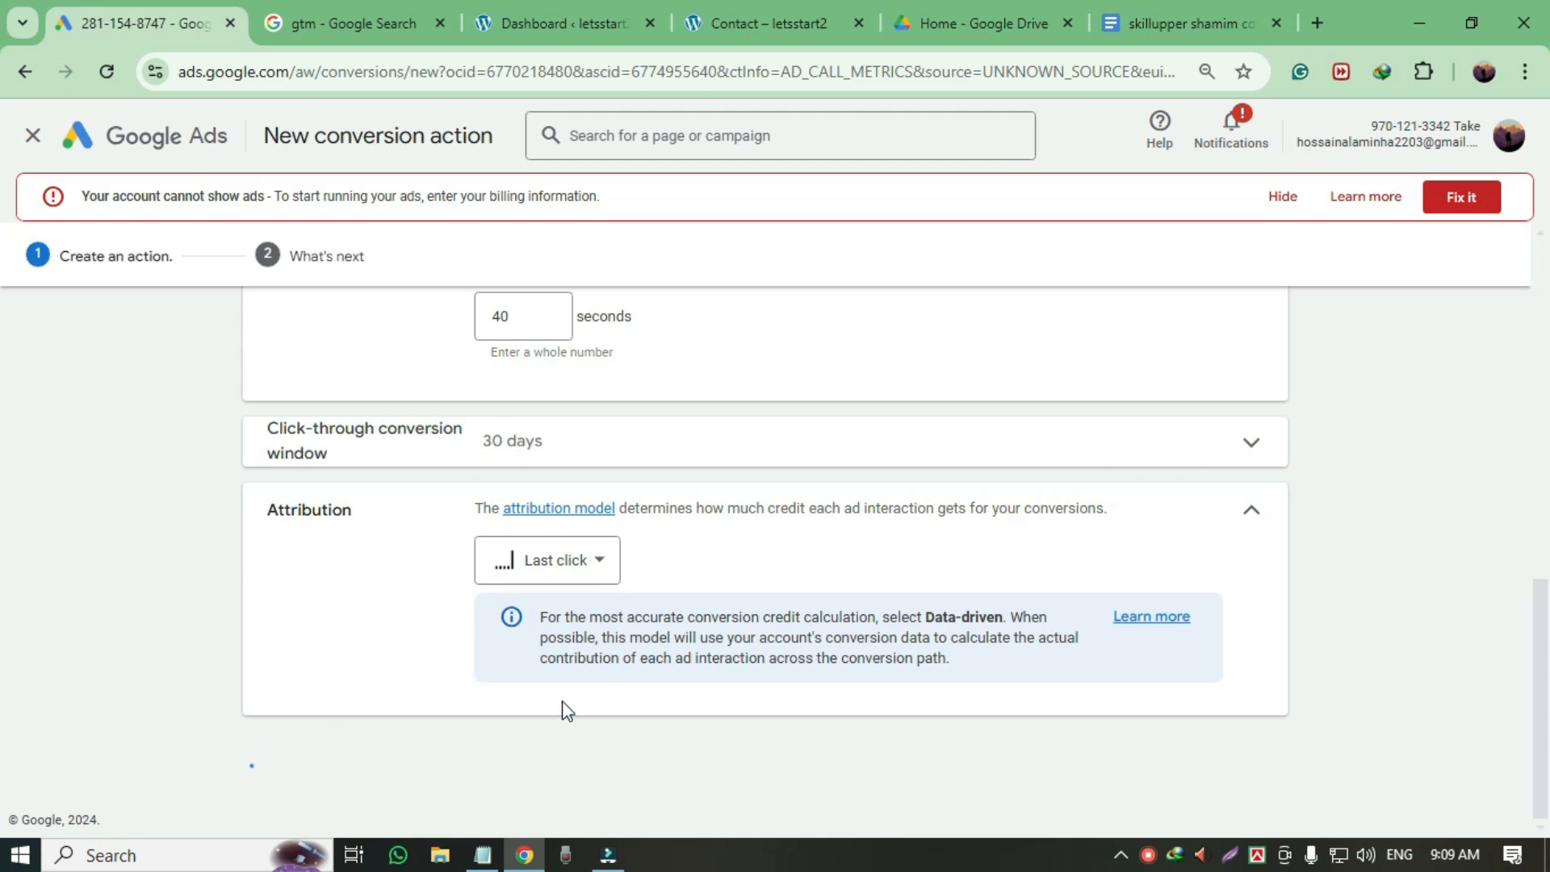
{"action": "left_click", "coordinate": [304, 738]}
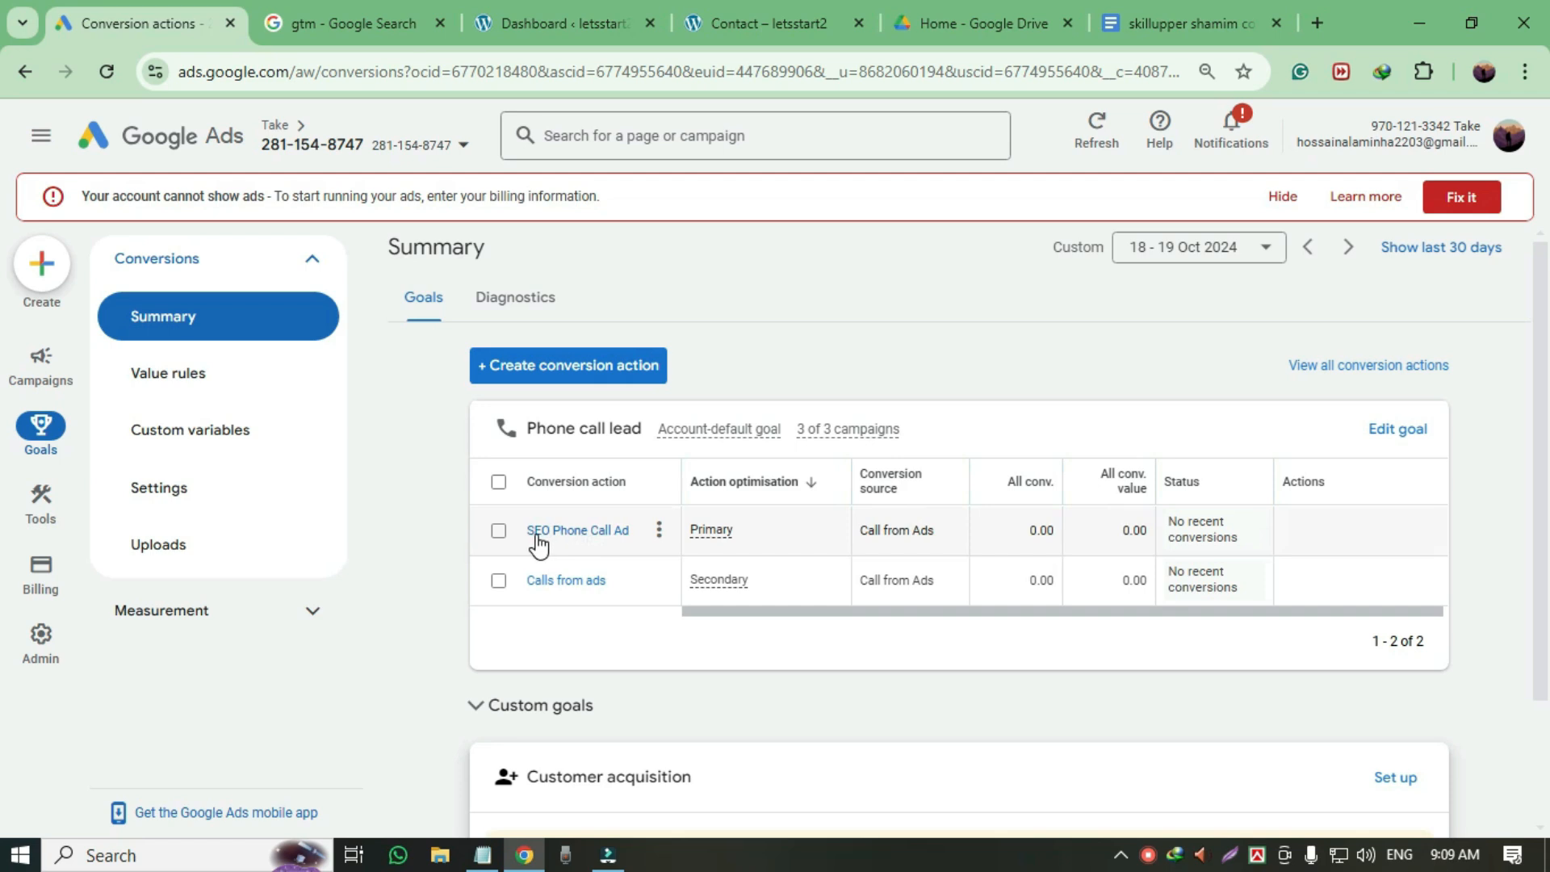
{"action": "scroll", "coordinate": [606, 534], "scroll_direction": "down", "scroll_amount": 1}
{"action": "scroll", "coordinate": [421, 497], "scroll_direction": "up", "scroll_amount": 1}
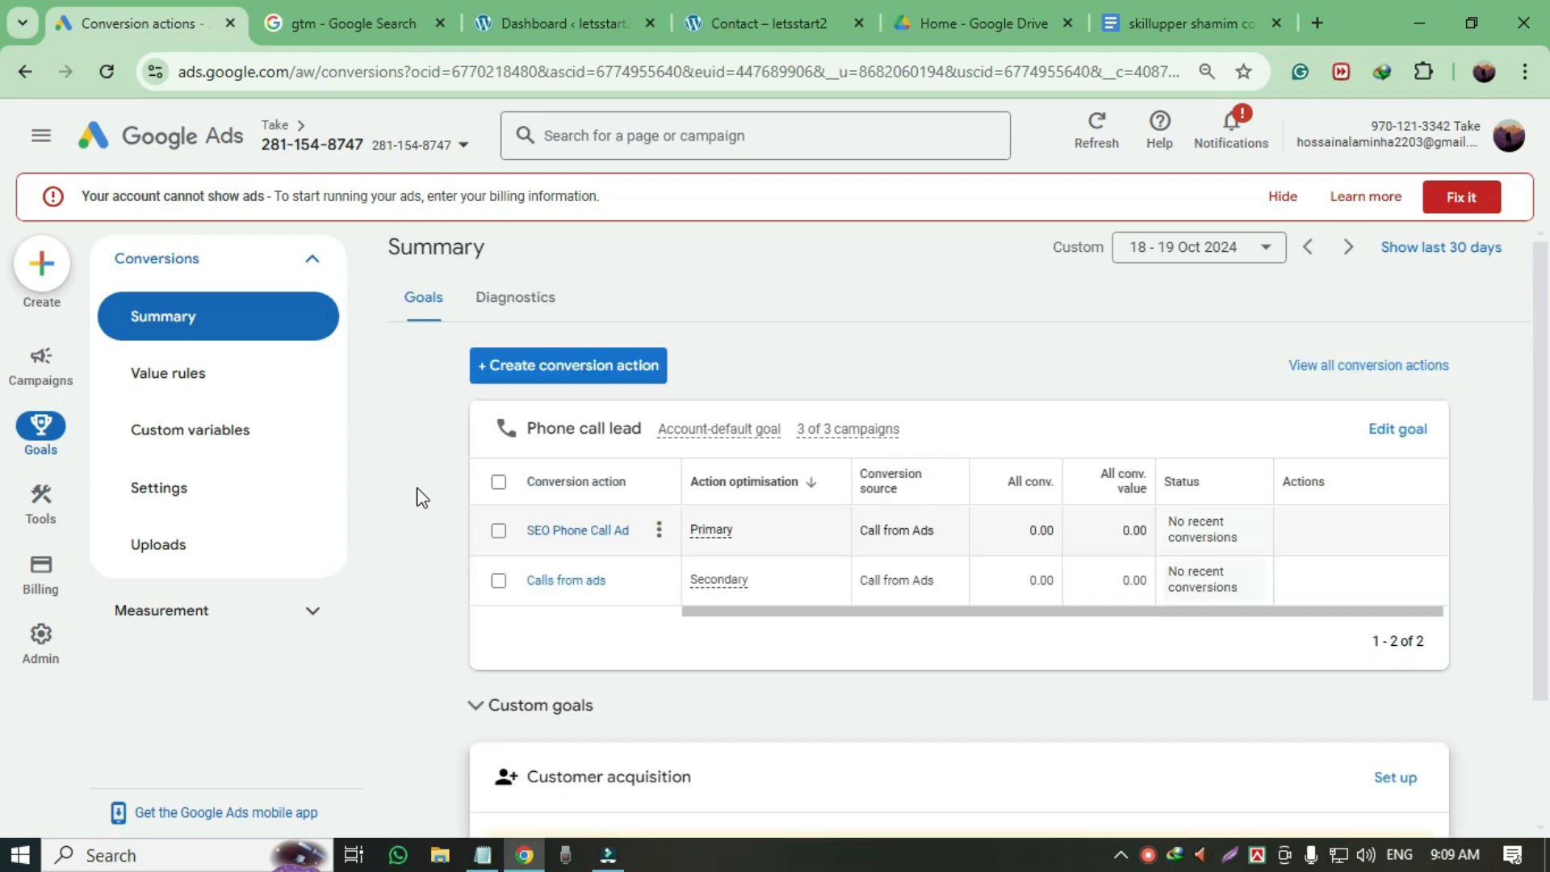